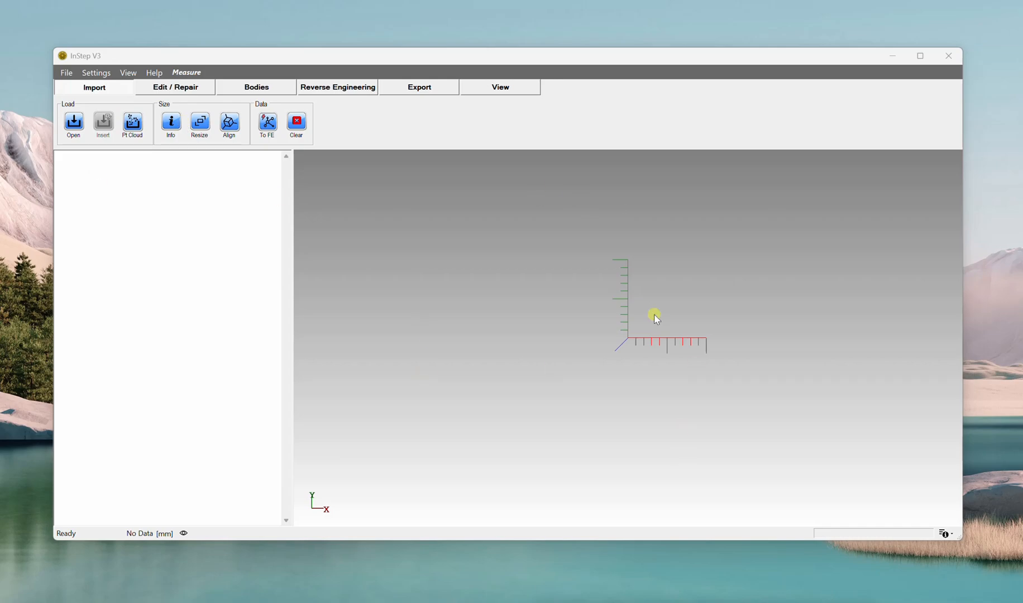
- Load monkey.stl into the empty workspace and view the head from the front
left_click_drag(949, 458, 441, 266)
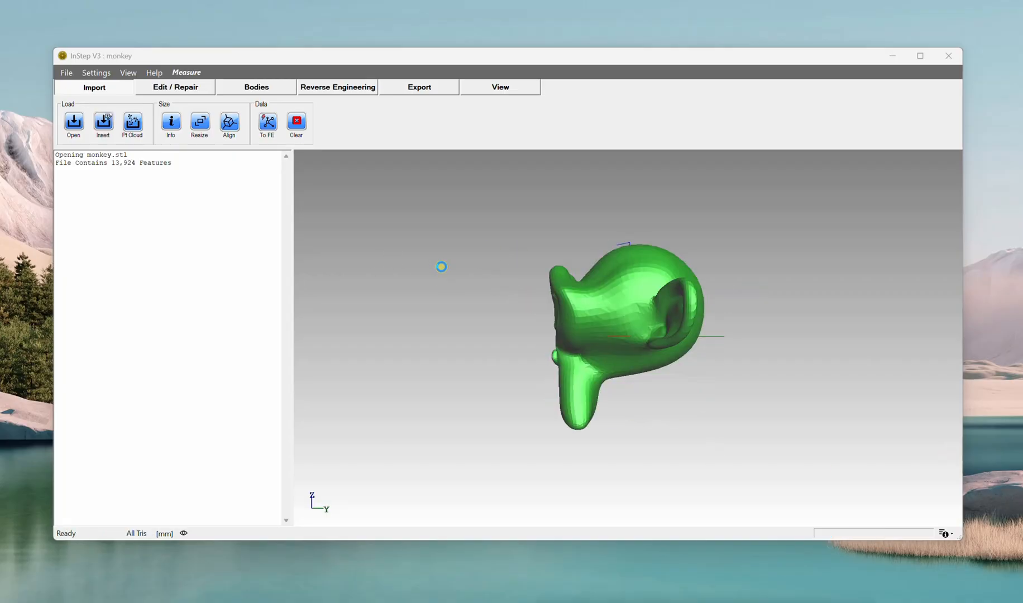
middle_click_drag(534, 292, 581, 297)
scroll(663, 339, "up", 4)
middle_click_drag(663, 339, 367, 342)
scroll(531, 355, "up", 3)
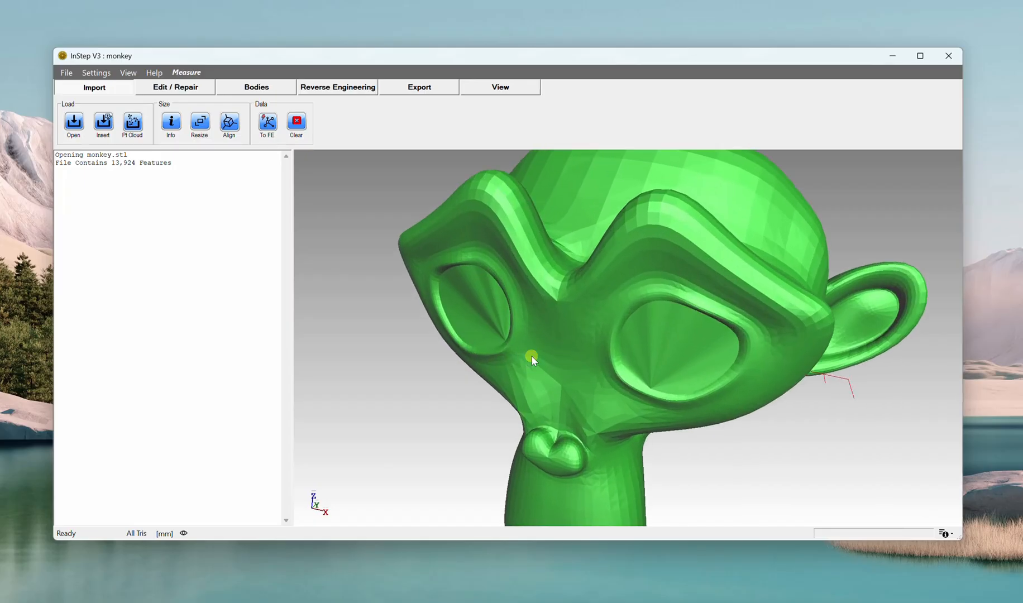
scroll(532, 357, "down", 5)
middle_click_drag(532, 357, 576, 328)
scroll(586, 312, "up", 3)
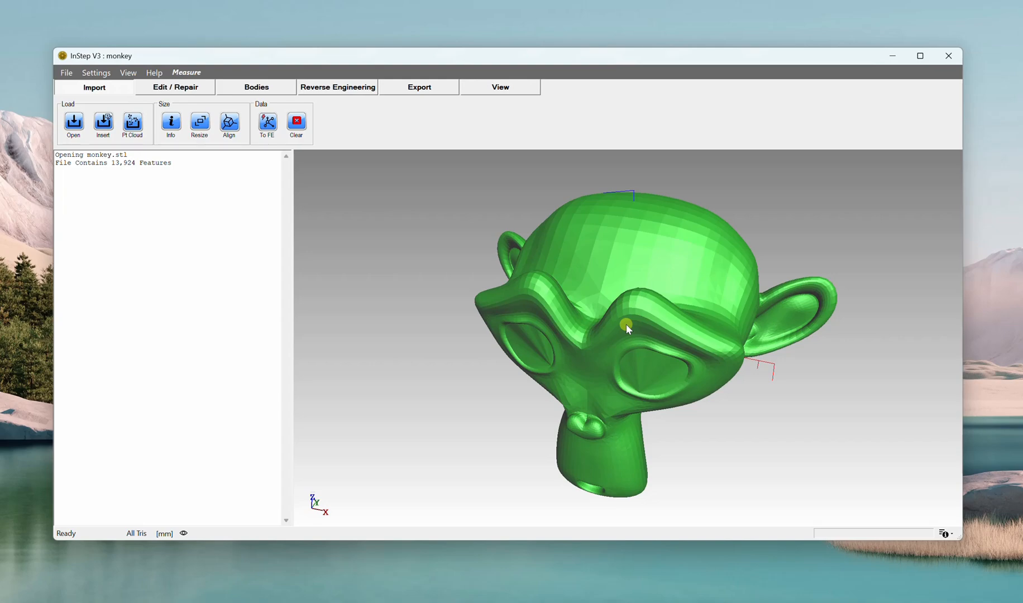
- Show the monkey mesh's vertices and edges and hide its faces
left_click(625, 324)
key("e")
key("e")
key("v")
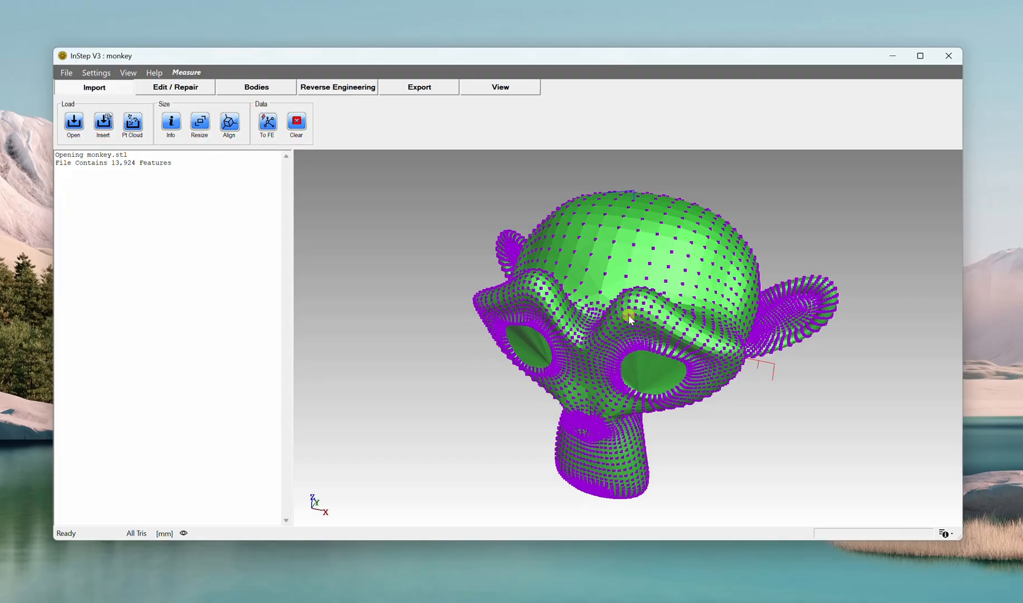
key("e")
key("f")
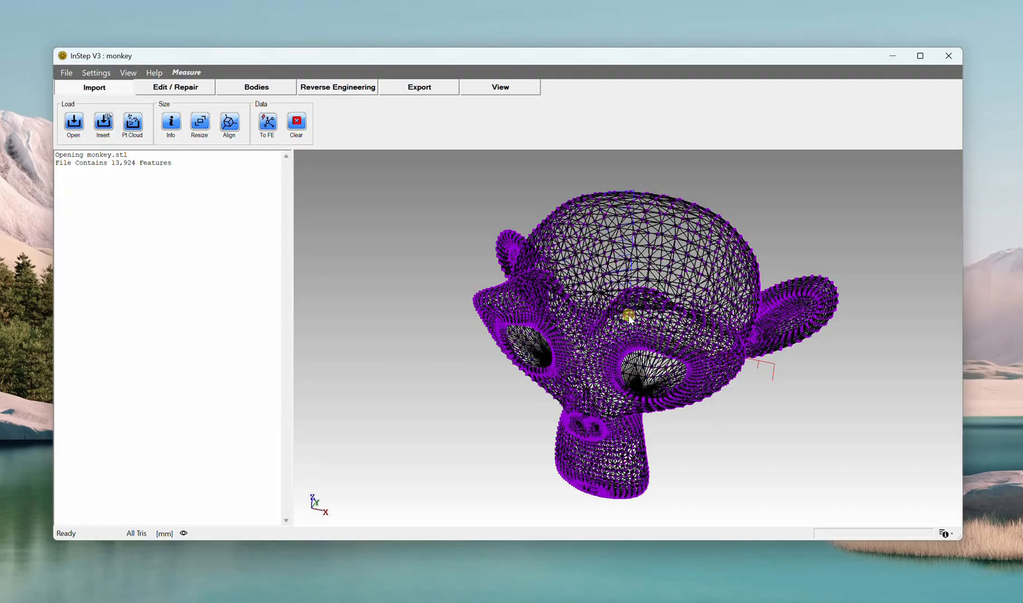
- Hide the mesh vertices and display the monkey as shaded faces with triangle edges
key("v")
middle_click_drag(621, 318, 618, 307)
key("e")
key("f")
key("e")
scroll(619, 307, "up", 3)
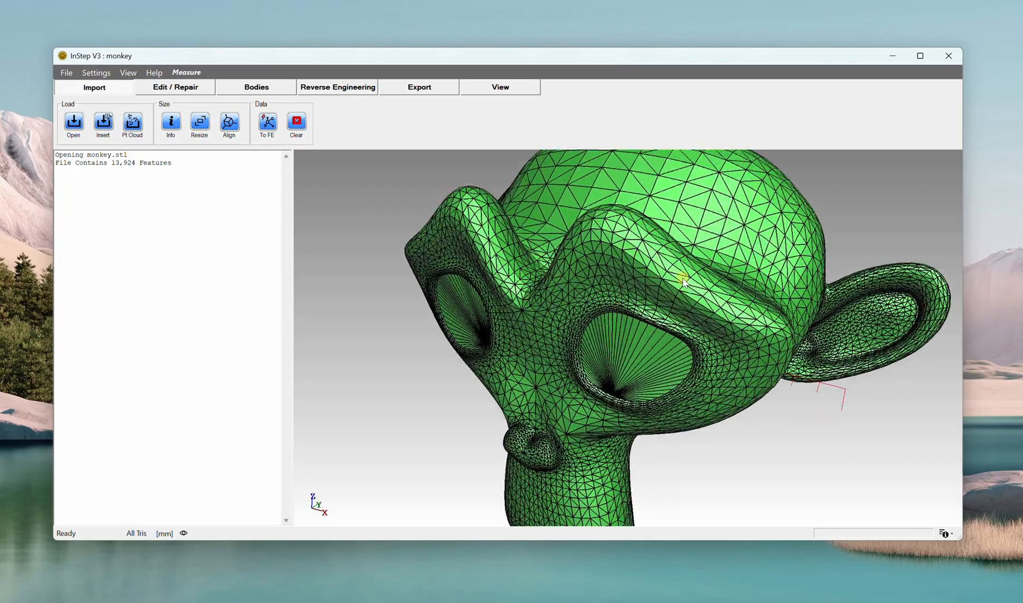
mouse_move(680, 278)
middle_mouse_down()
mouse_move(616, 240)
mouse_move(581, 238)
mouse_move(657, 275)
mouse_move(648, 292)
mouse_move(661, 282)
middle_mouse_up()
scroll(667, 322, "down", 5)
scroll(666, 322, "up", 2)
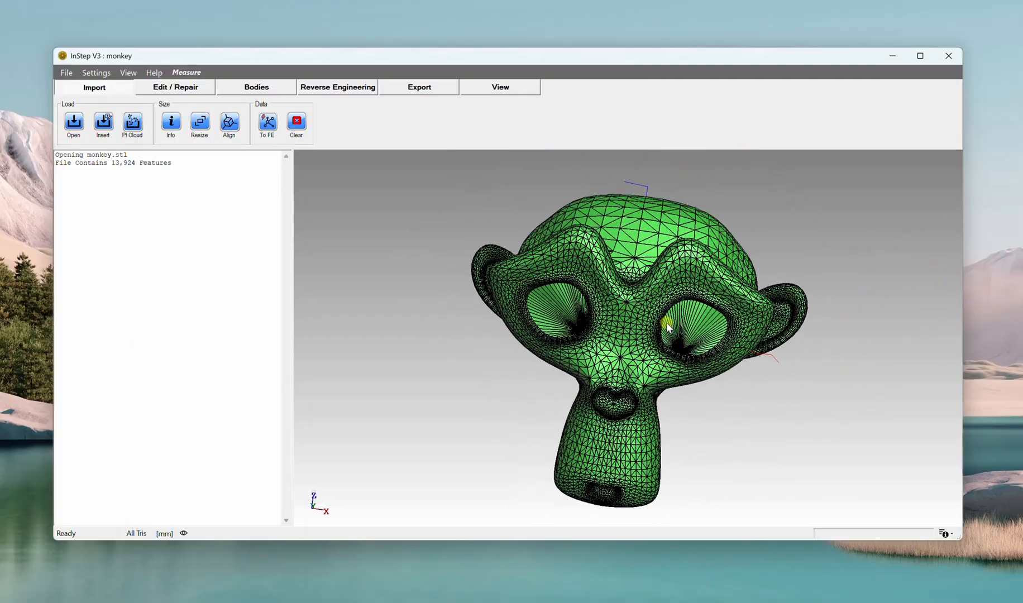
middle_click_drag(666, 322, 698, 338)
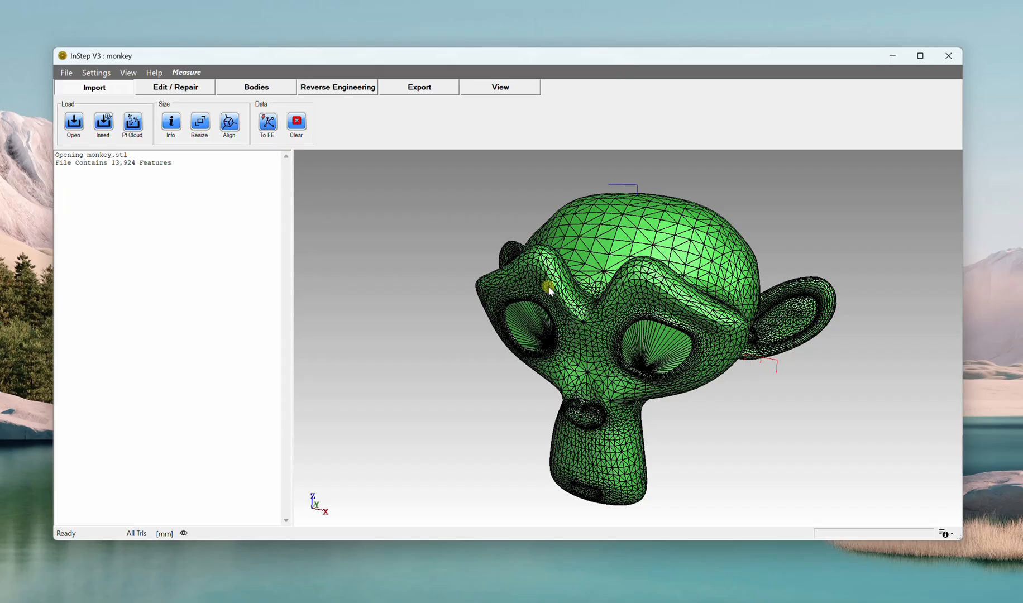
- Import the monkey STL file from the Samples folder again
left_click(74, 122)
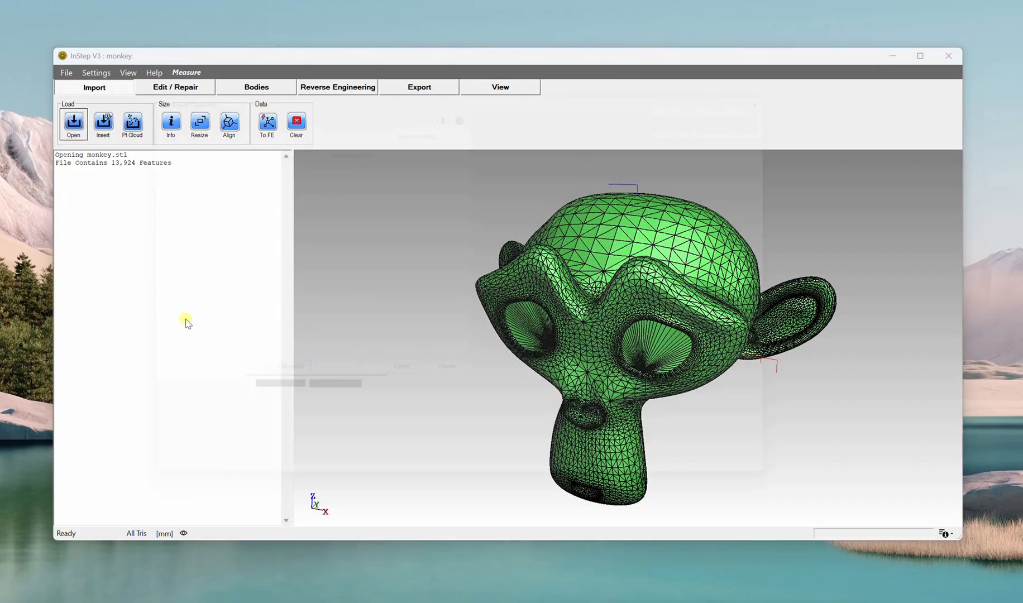
left_click(281, 205)
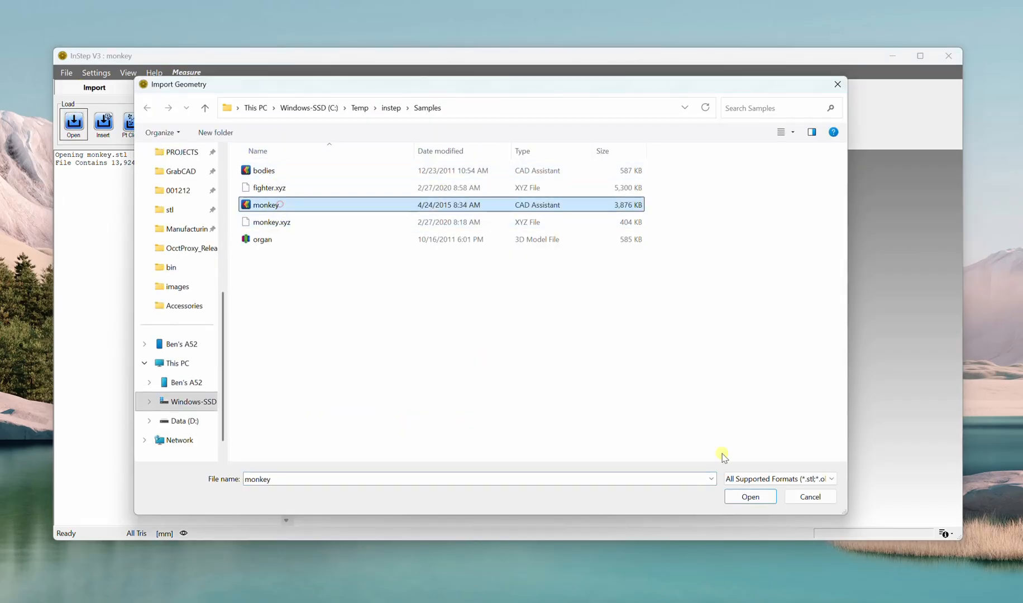
left_click(750, 497)
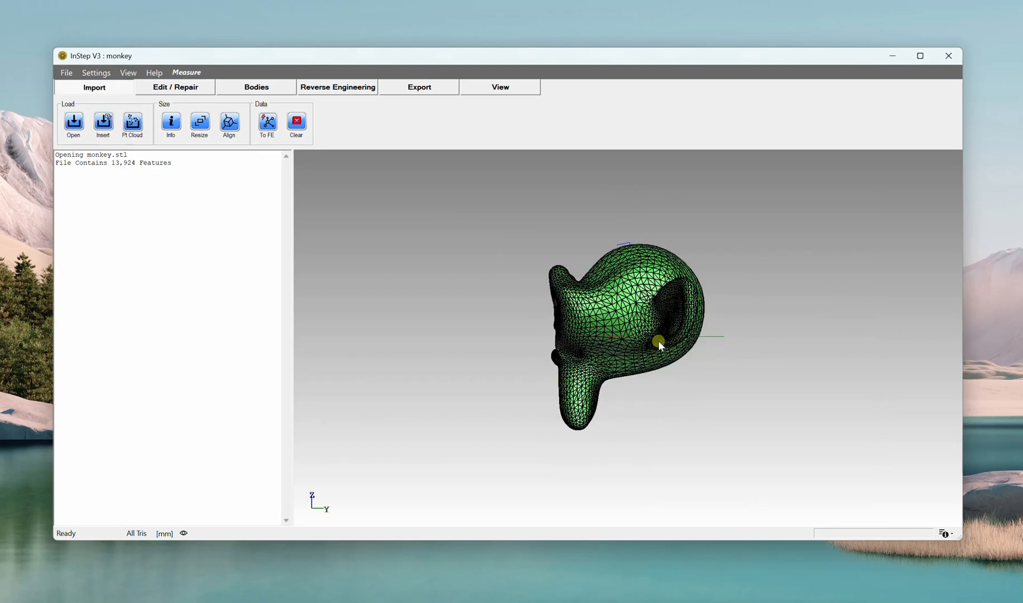
left_click_drag(695, 356, 659, 352)
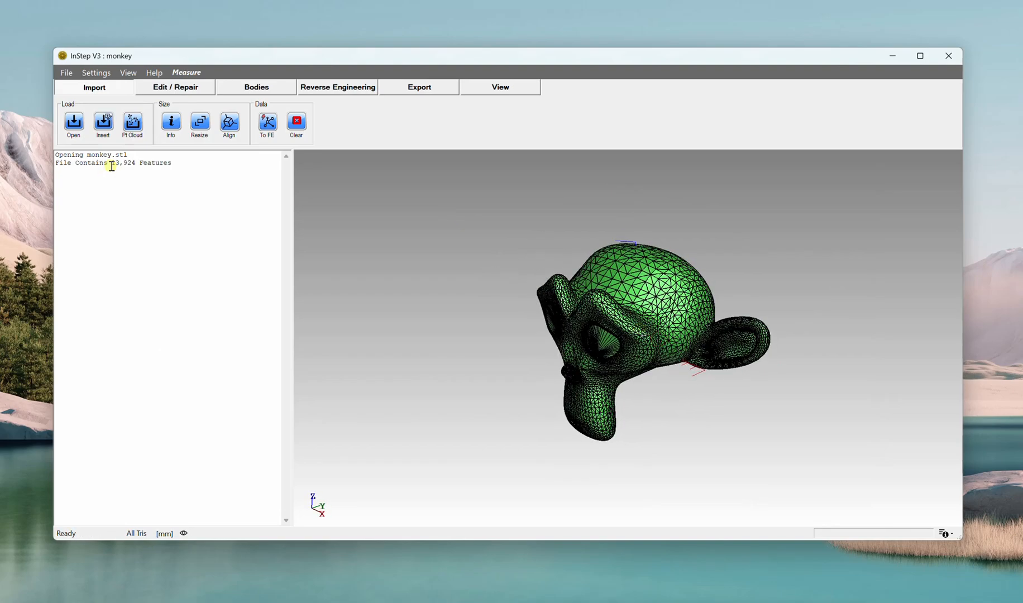
- Examine the imported mesh along with its reported feature count, data type and units
mouse_move(110, 164)
left_mouse_down()
mouse_move(138, 167)
mouse_move(120, 164)
left_mouse_up()
middle_click_drag(622, 305, 549, 253)
scroll(606, 295, "up", 4)
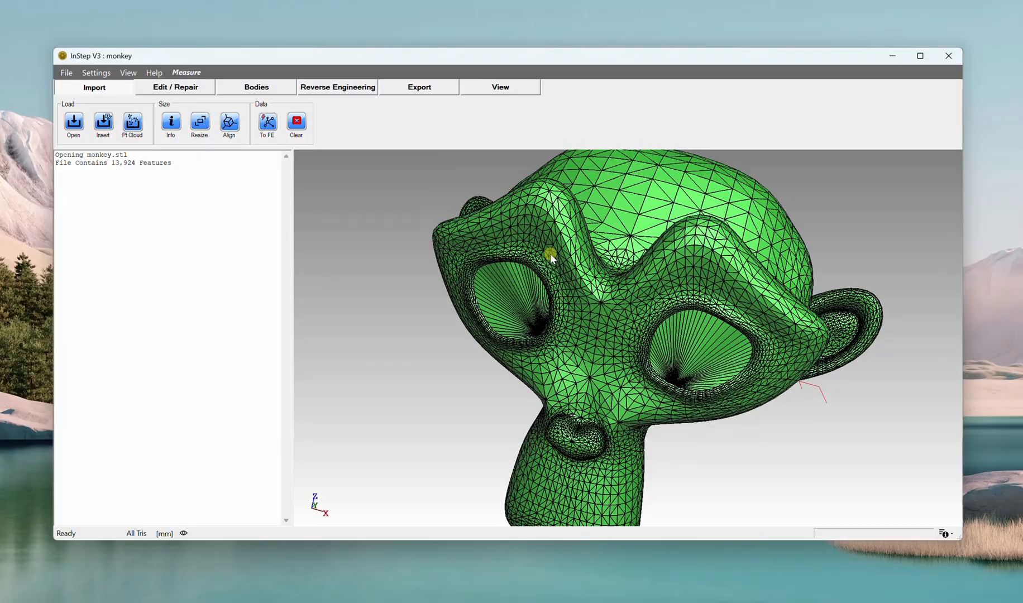
mouse_move(130, 534)
middle_click_drag(509, 311, 441, 372)
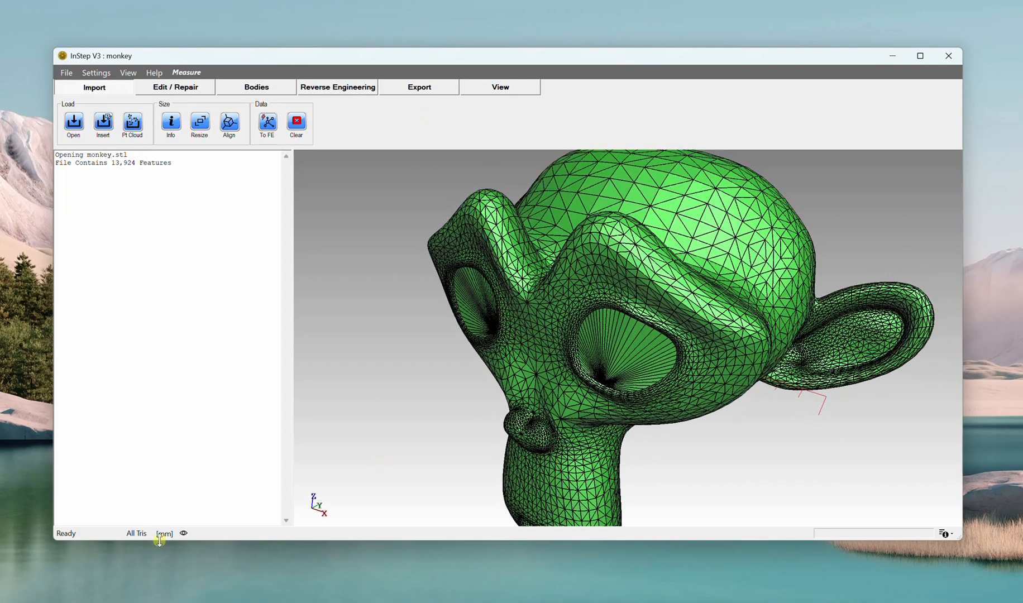
scroll(495, 319, "up", 2)
scroll(492, 323, "down", 5)
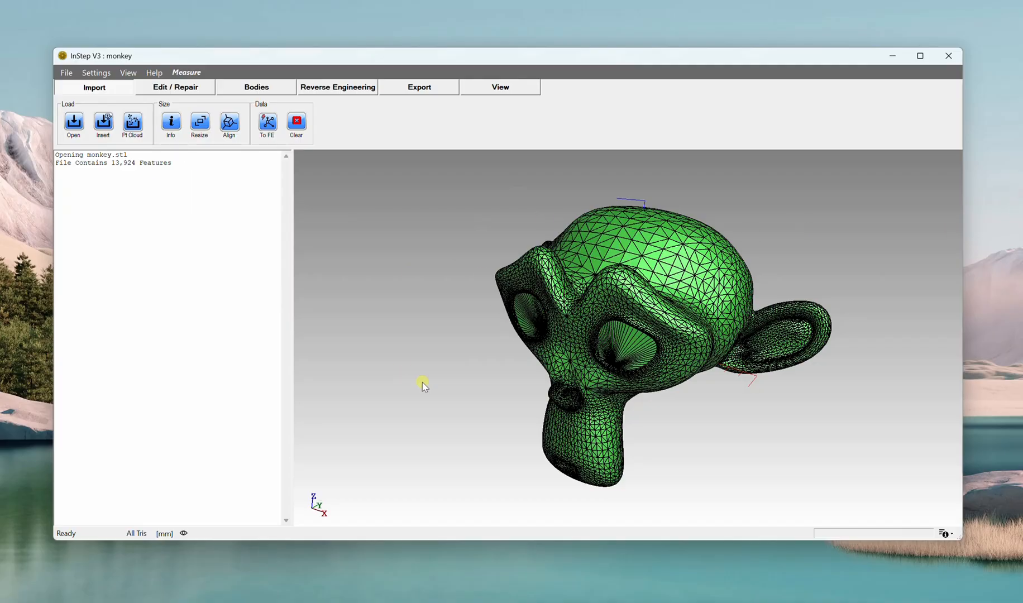
- Review the monkey body's information, checking its maximum point, X range and volume, and close the dialog
left_click(169, 126)
left_click_drag(217, 132, 361, 185)
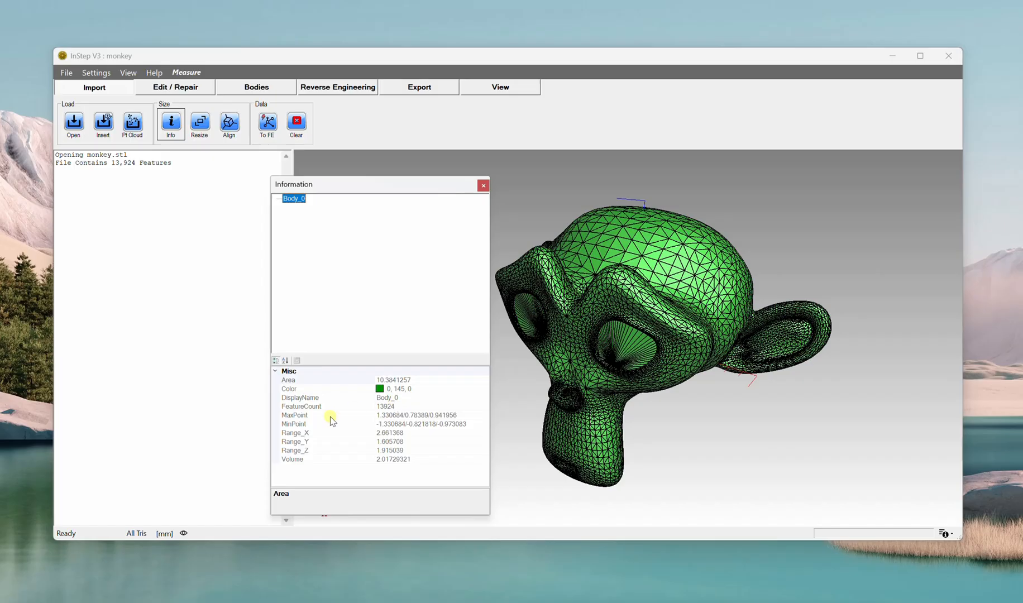
left_click(384, 416)
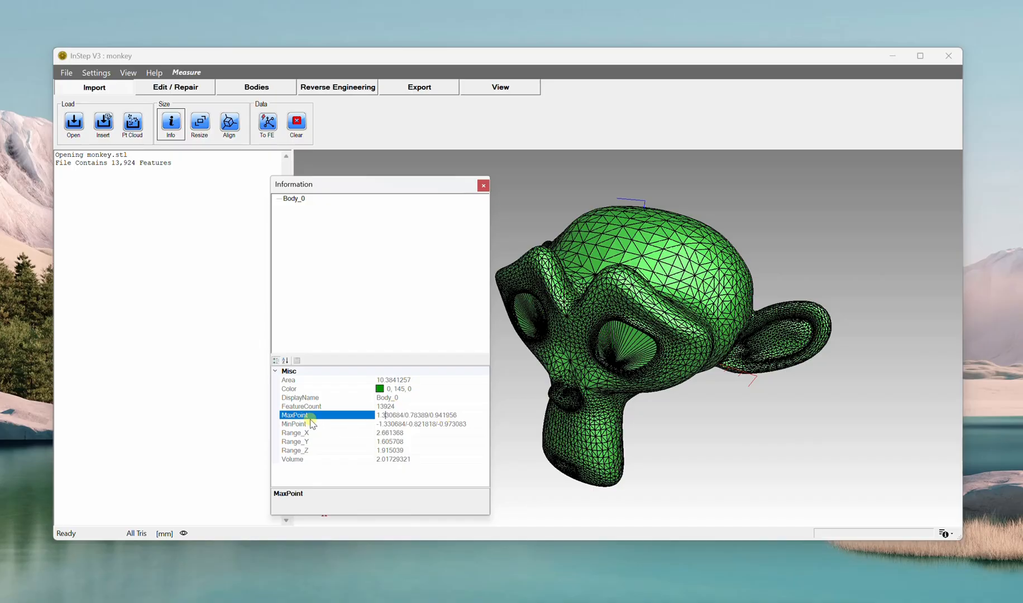
left_click(384, 434)
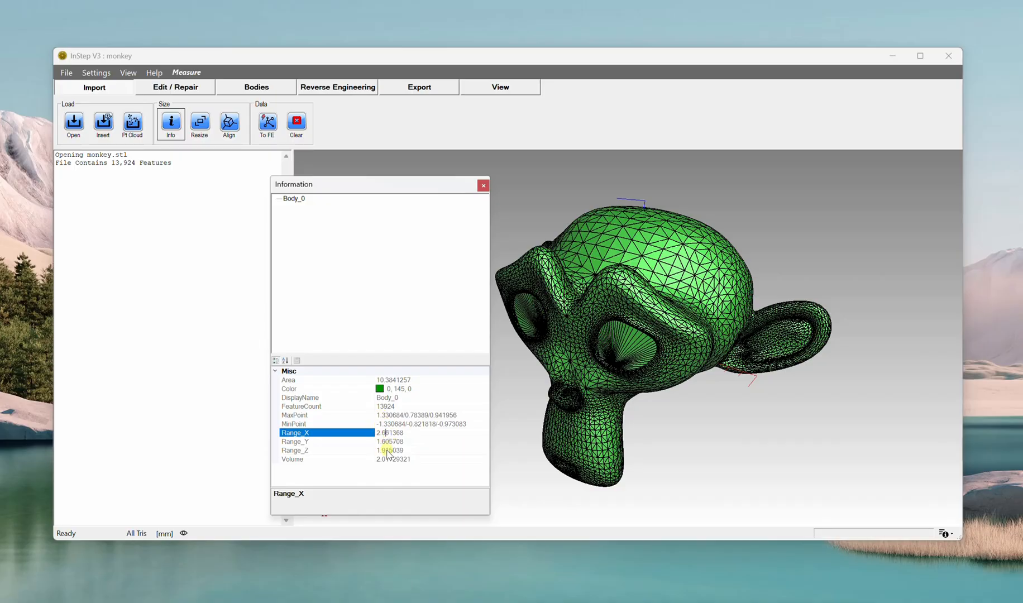
left_click(419, 459)
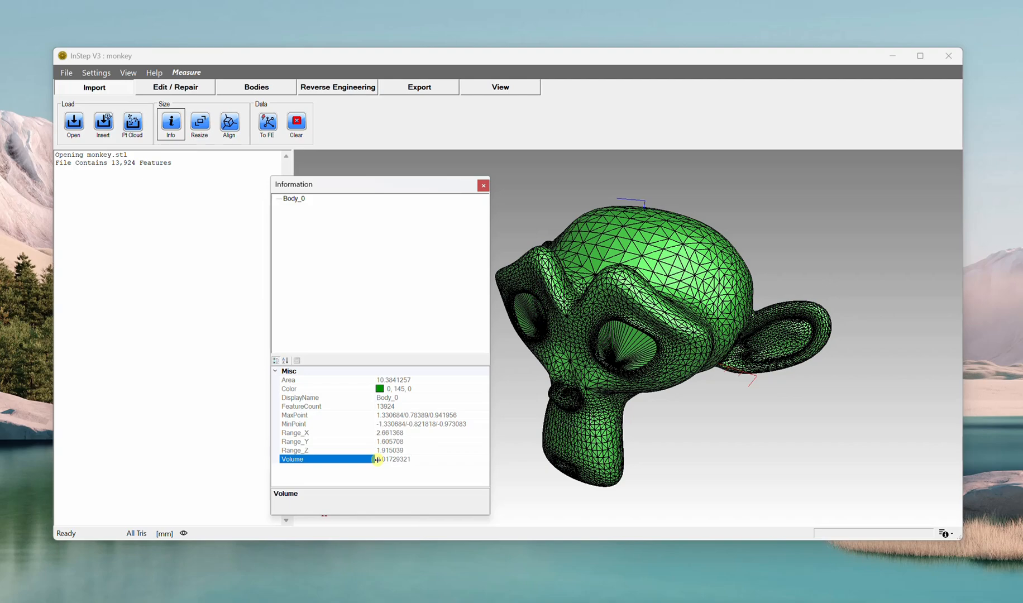
left_click_drag(377, 460, 426, 461)
left_click(414, 459)
left_click_drag(447, 462, 375, 462)
left_click(481, 185)
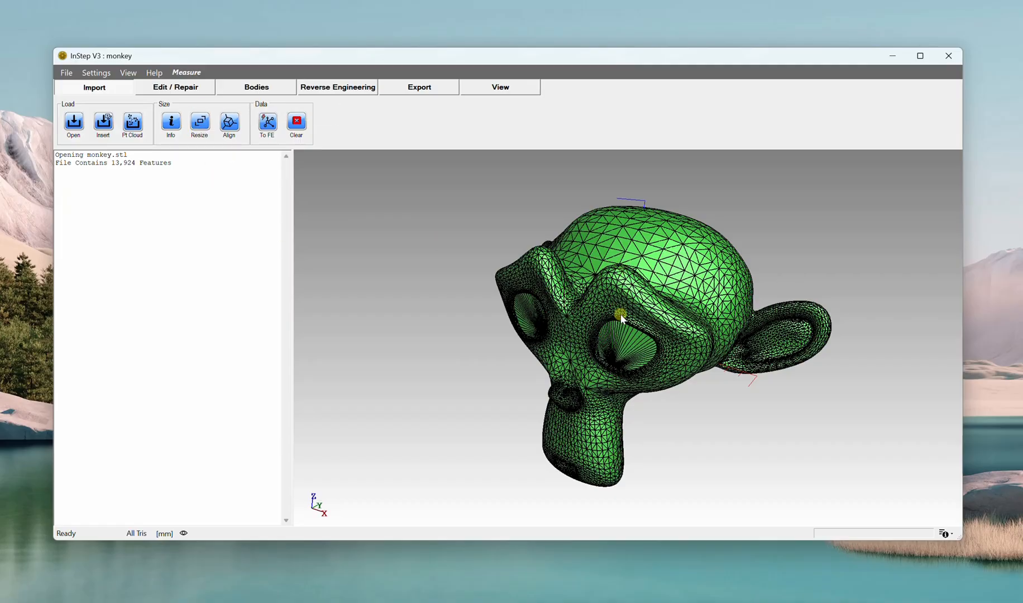
- Recheck the body's X, Y and Z ranges in its information and close the dialog
middle_click_drag(620, 315, 624, 312)
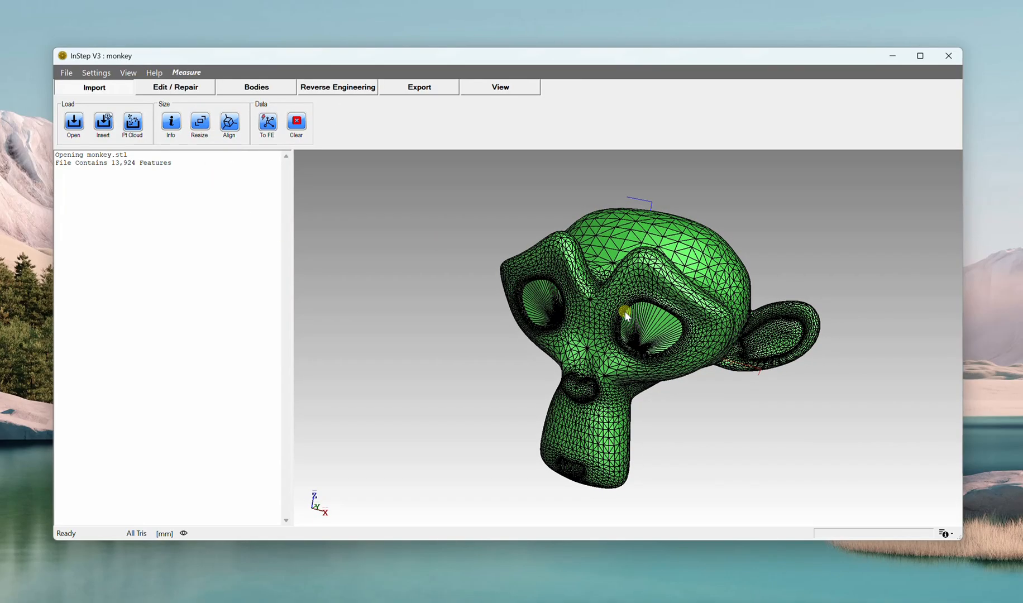
left_click(170, 130)
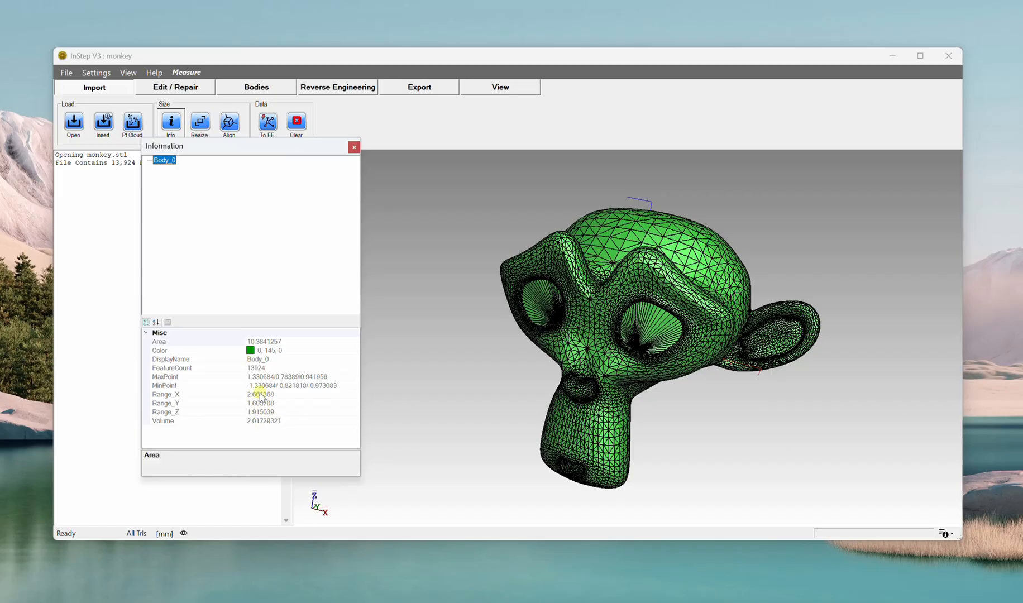
left_click(354, 148)
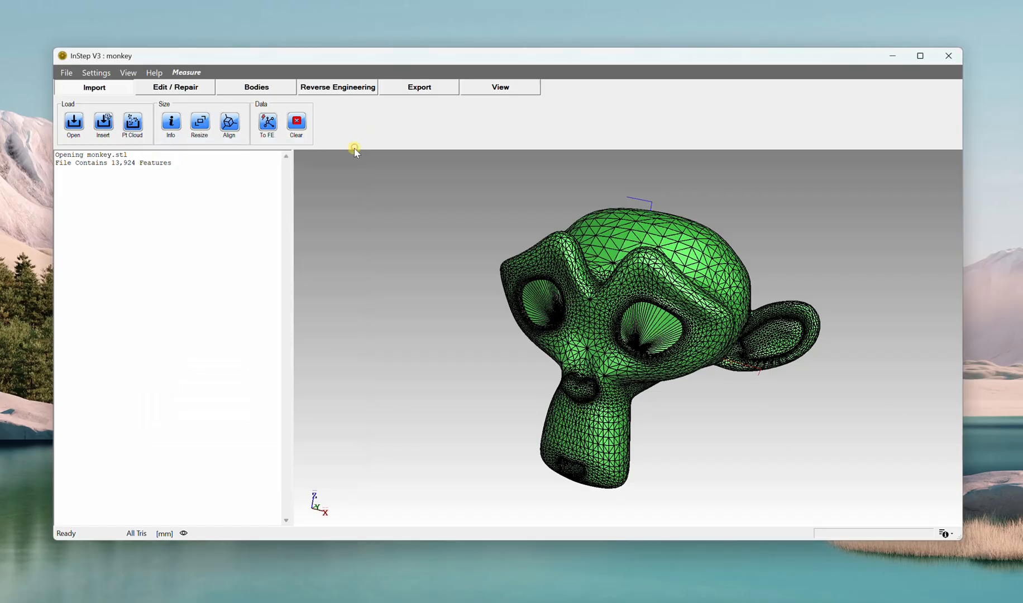
- Start resizing all data, trying m, cm and in as the loaded data's unit and finishing with mm
left_click(208, 137)
left_click_drag(125, 25, 324, 219)
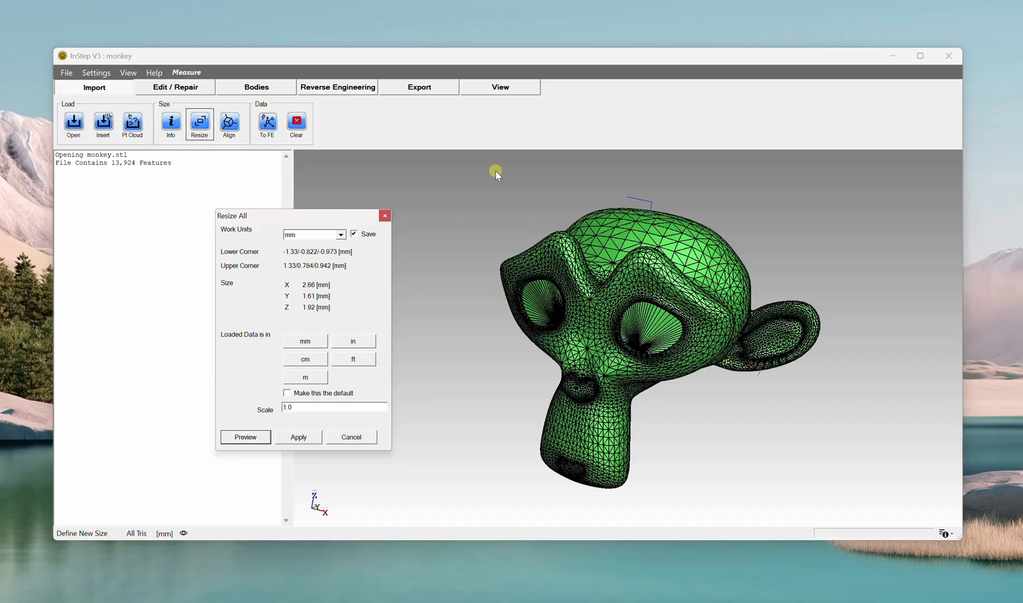
left_click(306, 378)
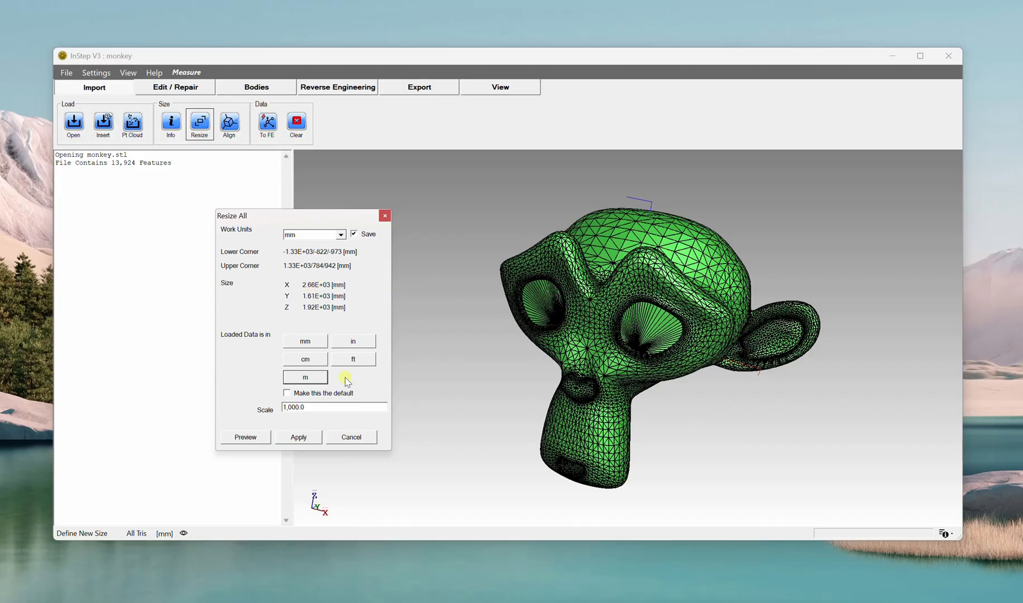
left_click(310, 363)
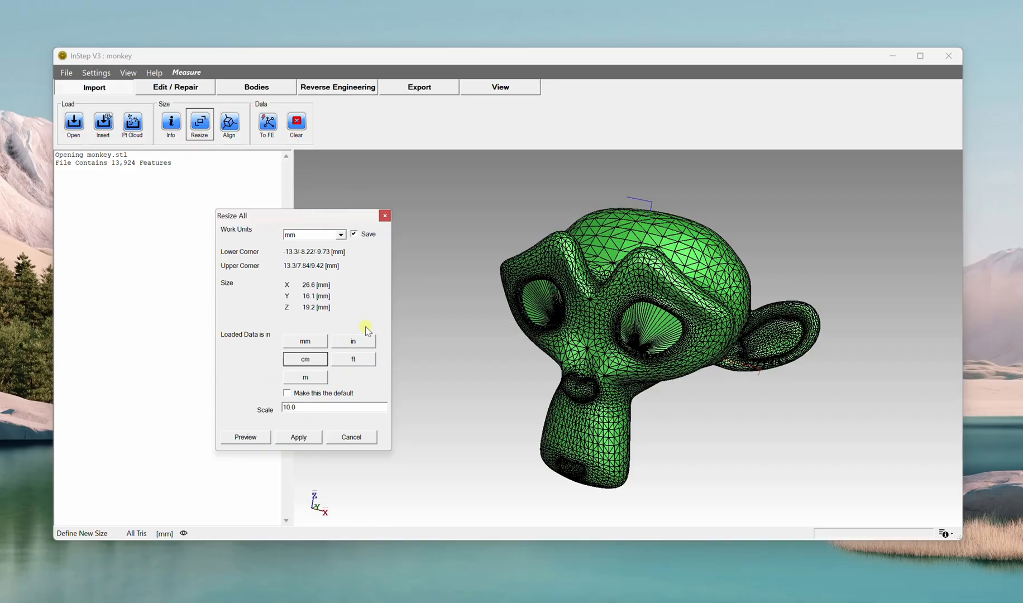
left_click(363, 341)
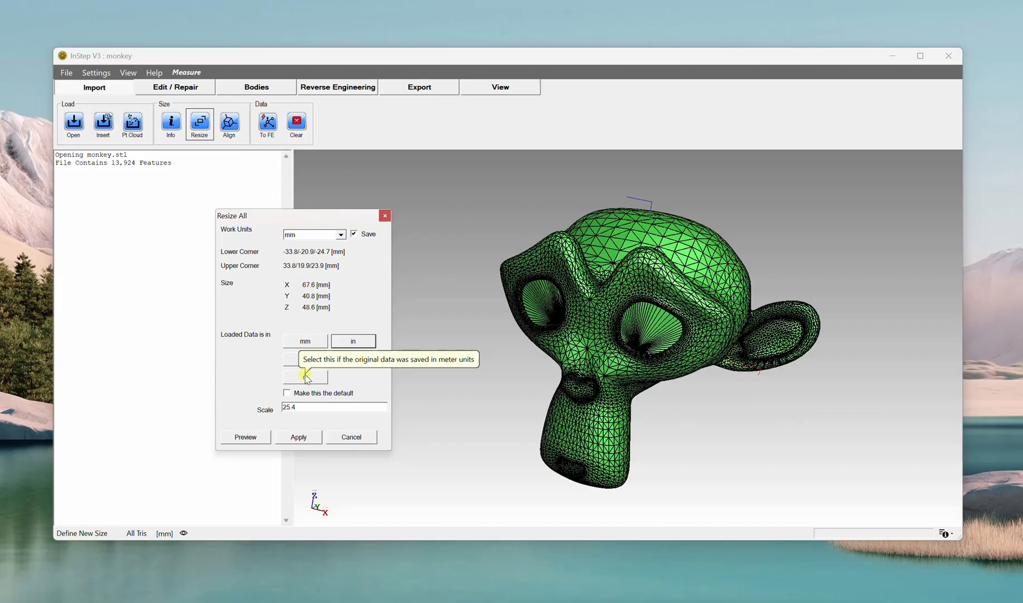
left_click(306, 340)
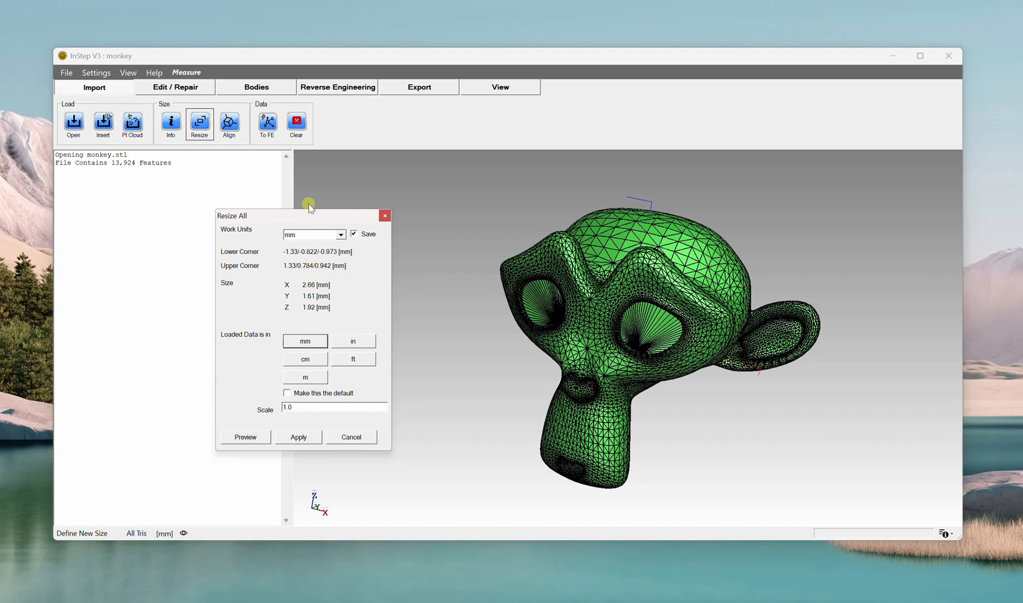
- Switch the resize work units to m and back to mm
left_click(340, 234)
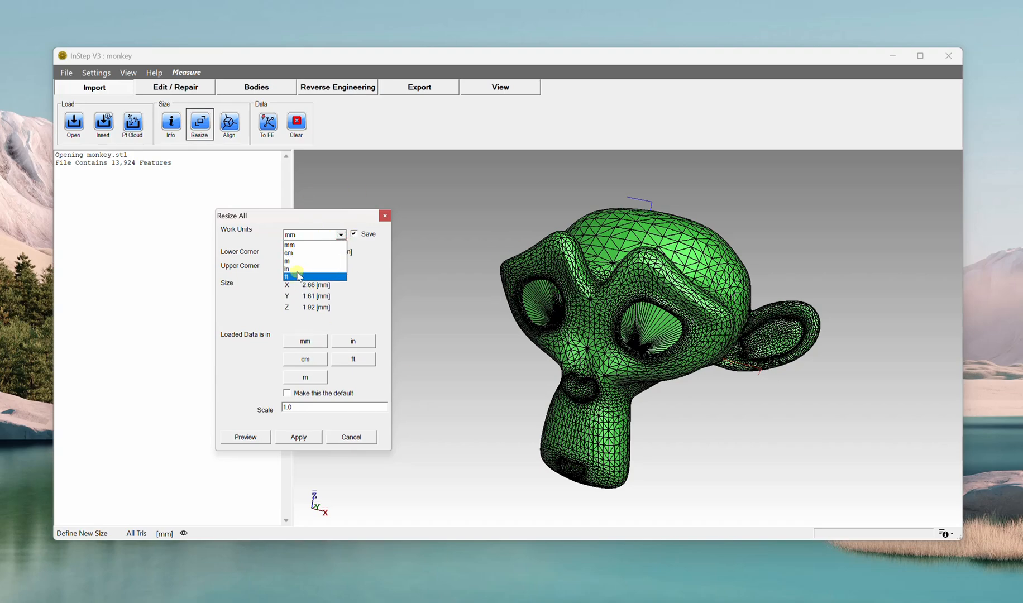
left_click(292, 261)
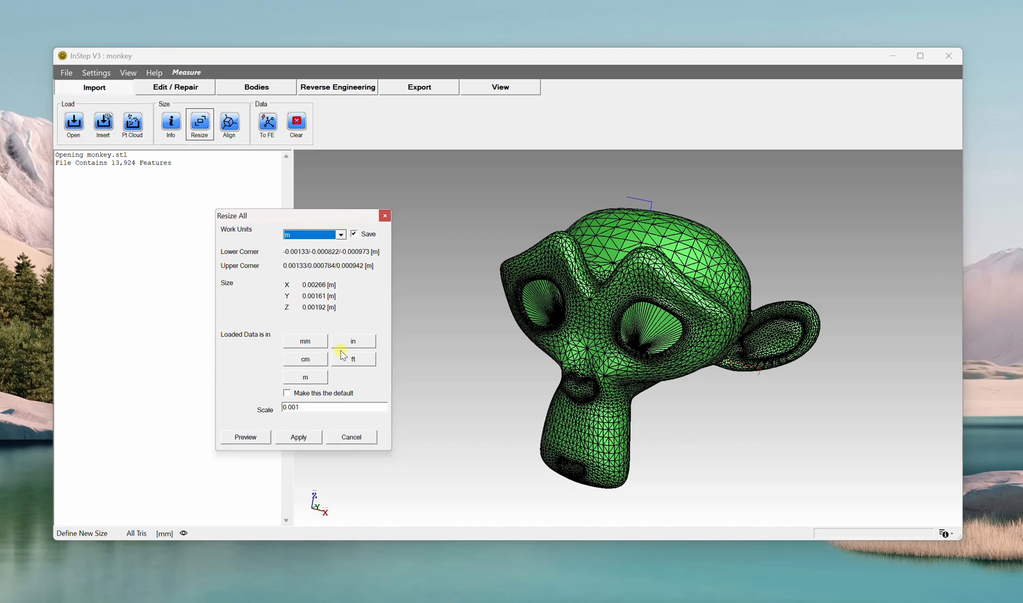
left_click(341, 234)
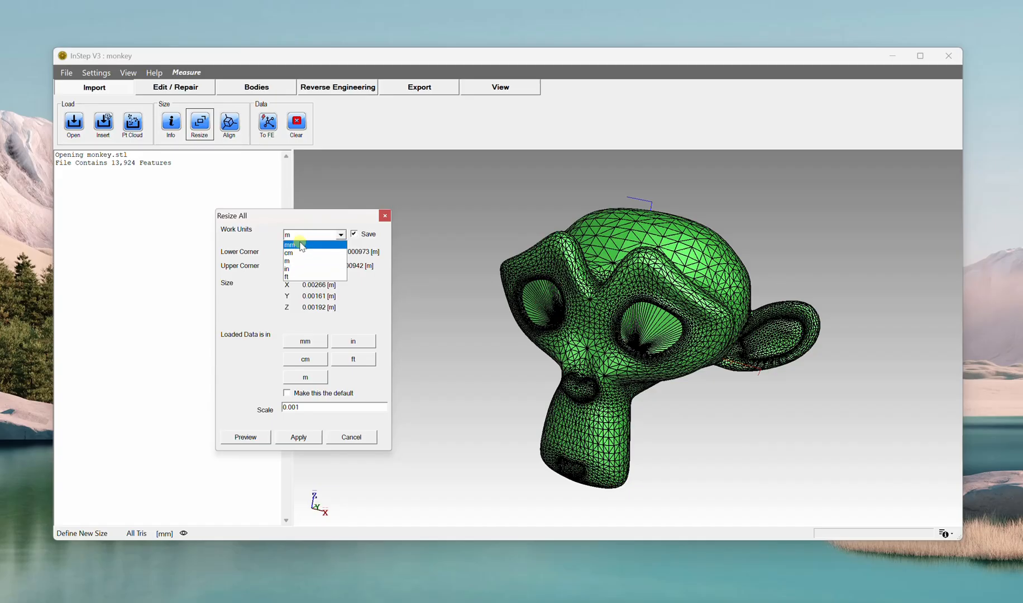
left_click(301, 245)
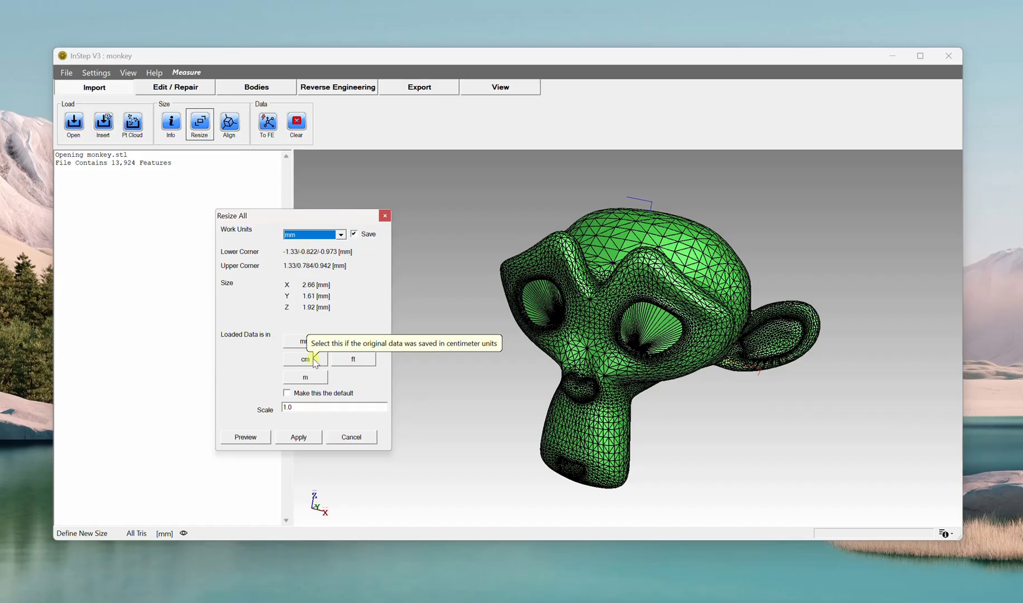
- Move the Resize All dialog aside and select mm as the work units
left_click_drag(291, 215, 264, 228)
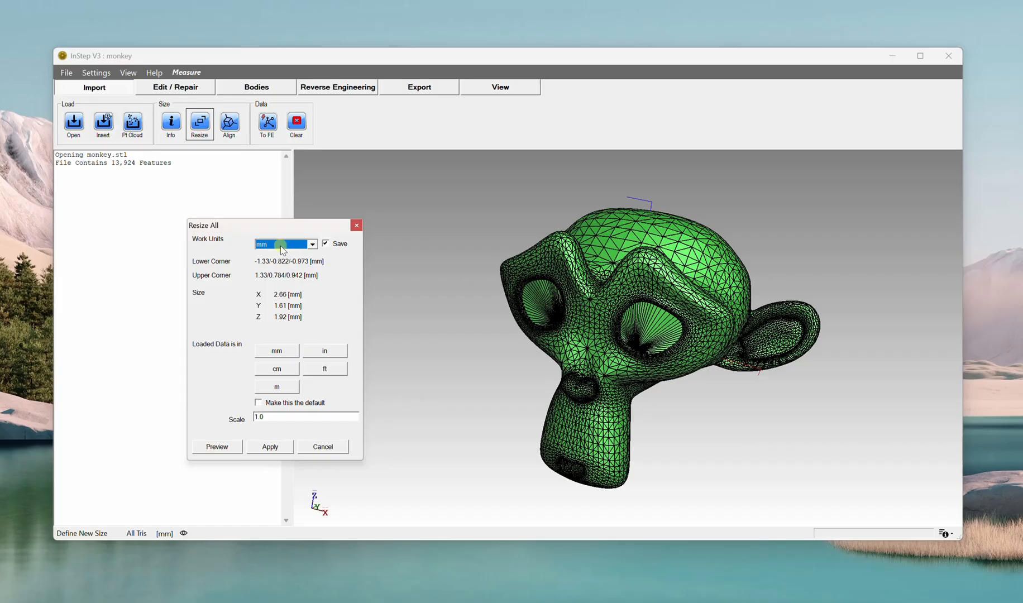
left_click(312, 244)
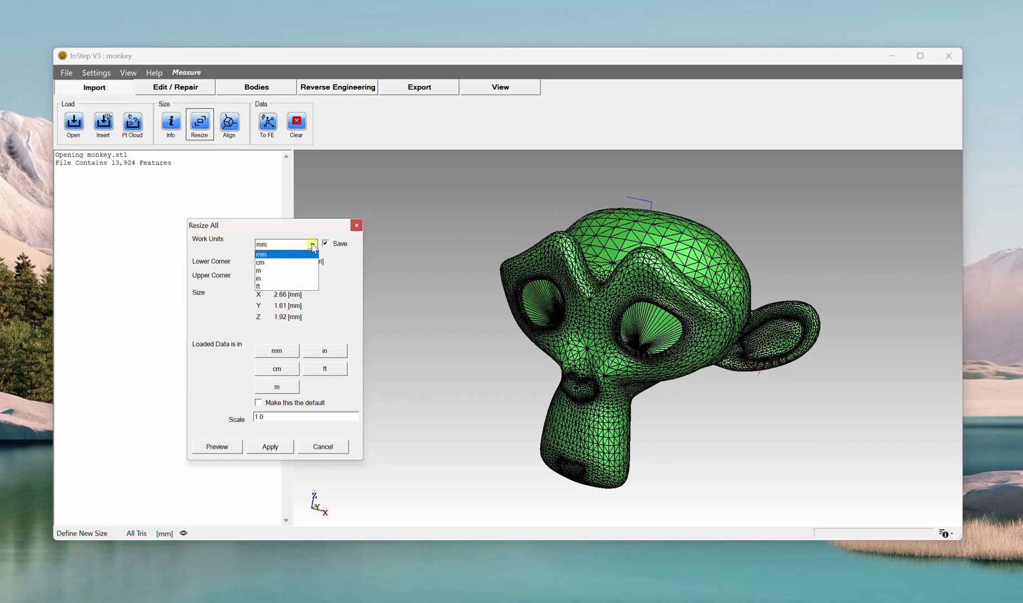
left_click(279, 254)
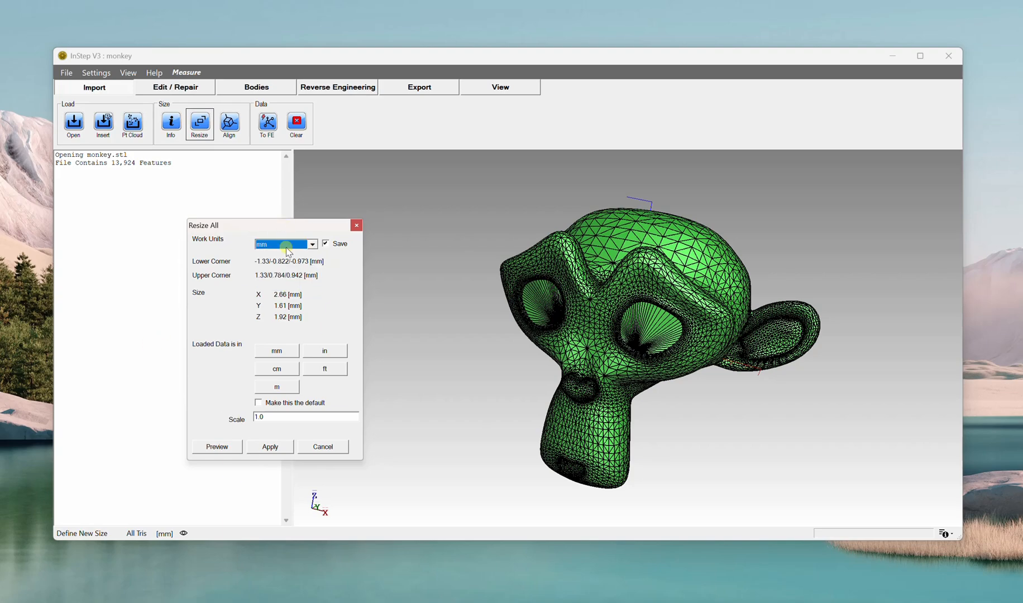
- Try mm, cm, m, in and ft as the loaded data's unit in the resize, finishing with mm
left_click(271, 417)
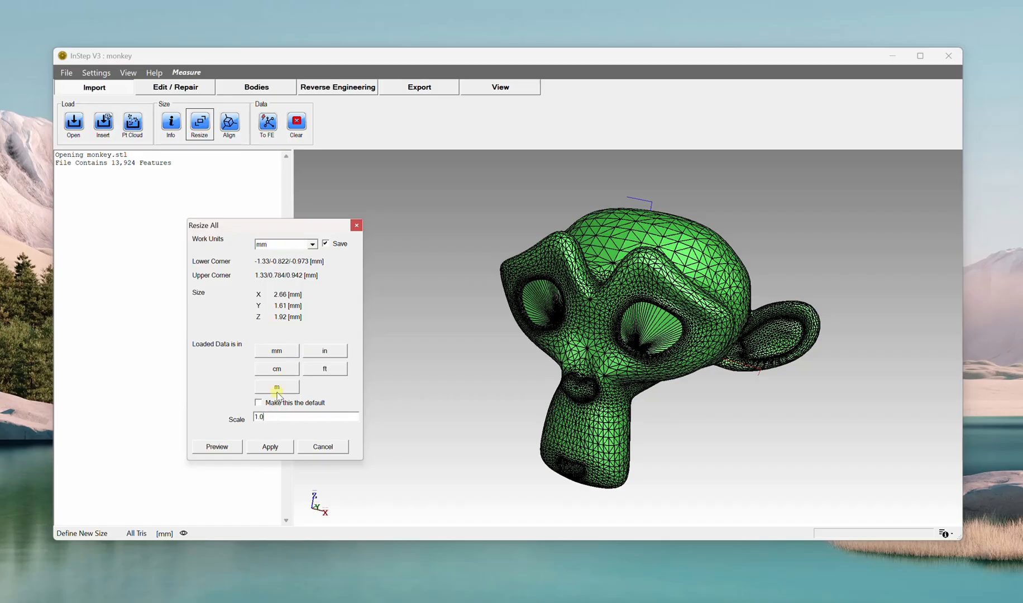
left_click(284, 352)
left_click(282, 370)
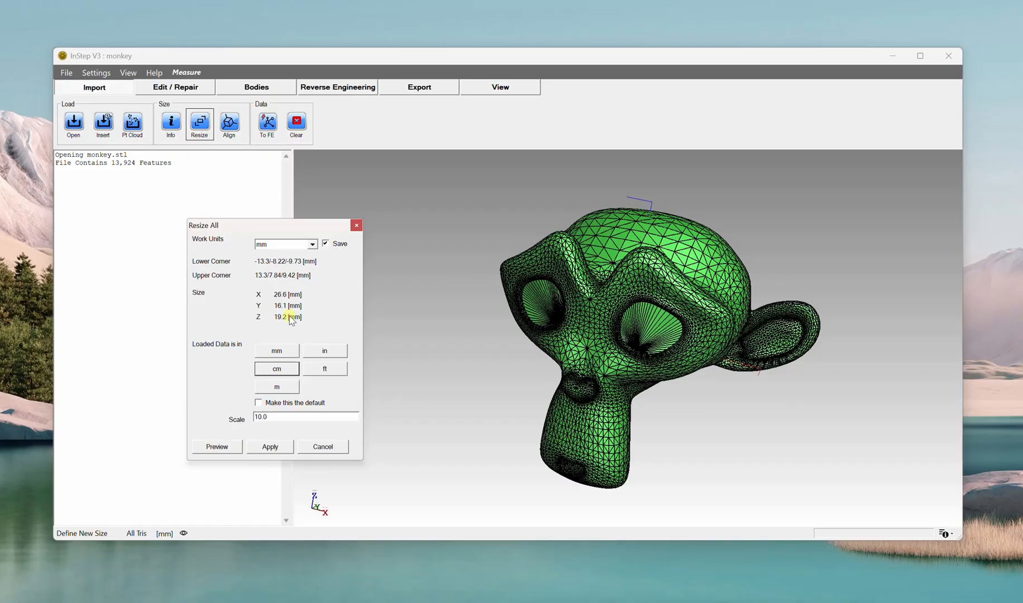
left_click(282, 386)
left_click(320, 349)
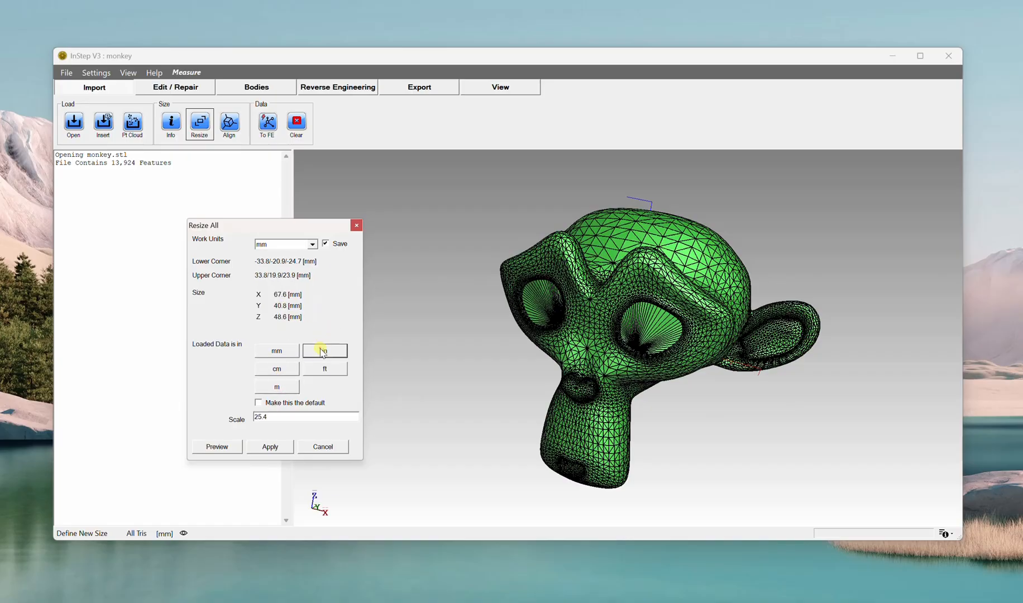
left_click(325, 368)
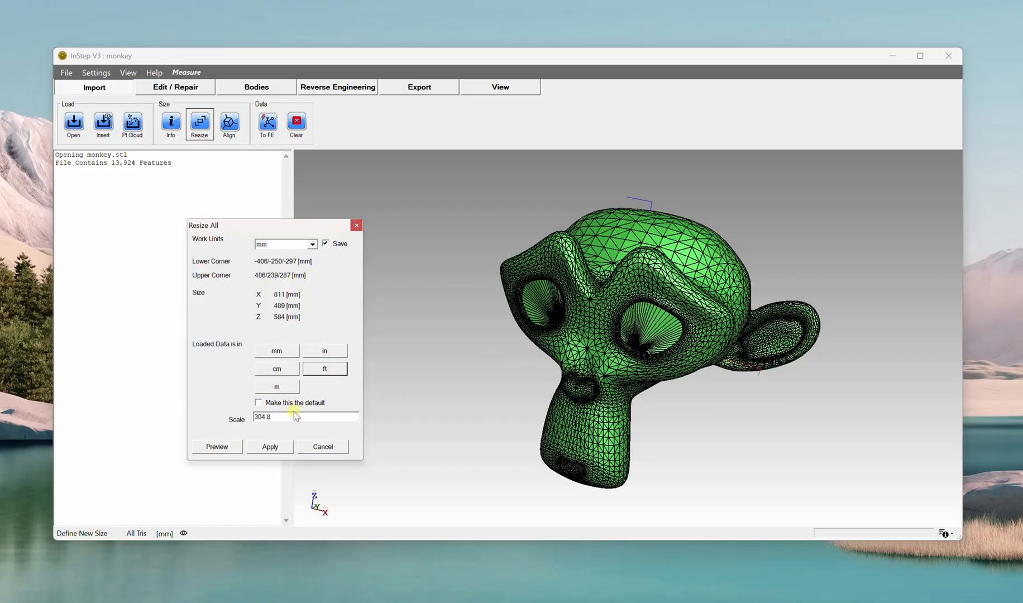
left_click(277, 350)
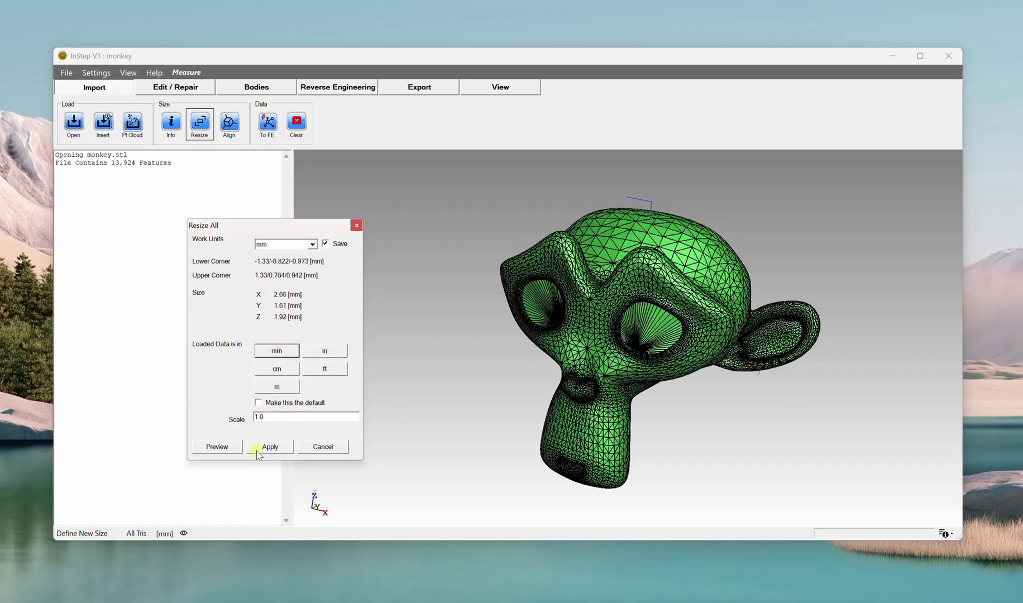
- Set the loaded data's unit to cm with a scale of 10.0 and inspect a preview of the resized mesh
double_click(258, 417)
left_click(277, 369)
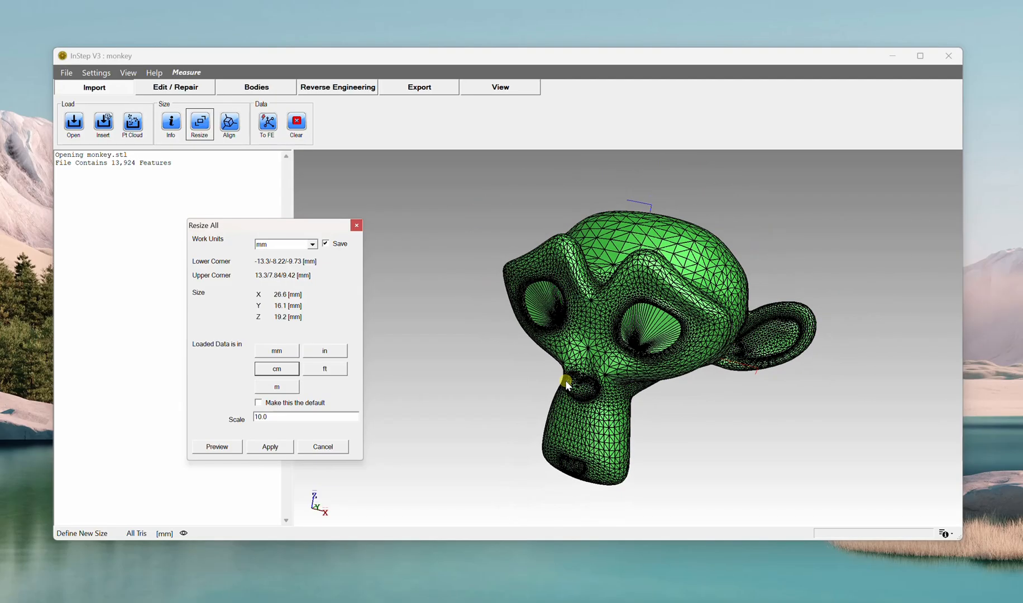
scroll(565, 381, "down", 2)
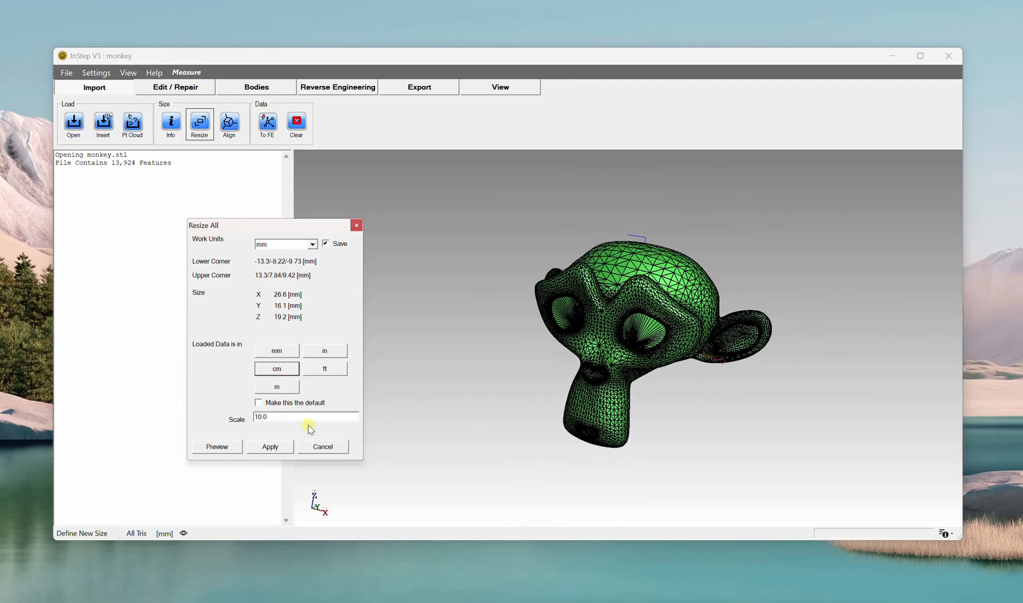
left_click(218, 446)
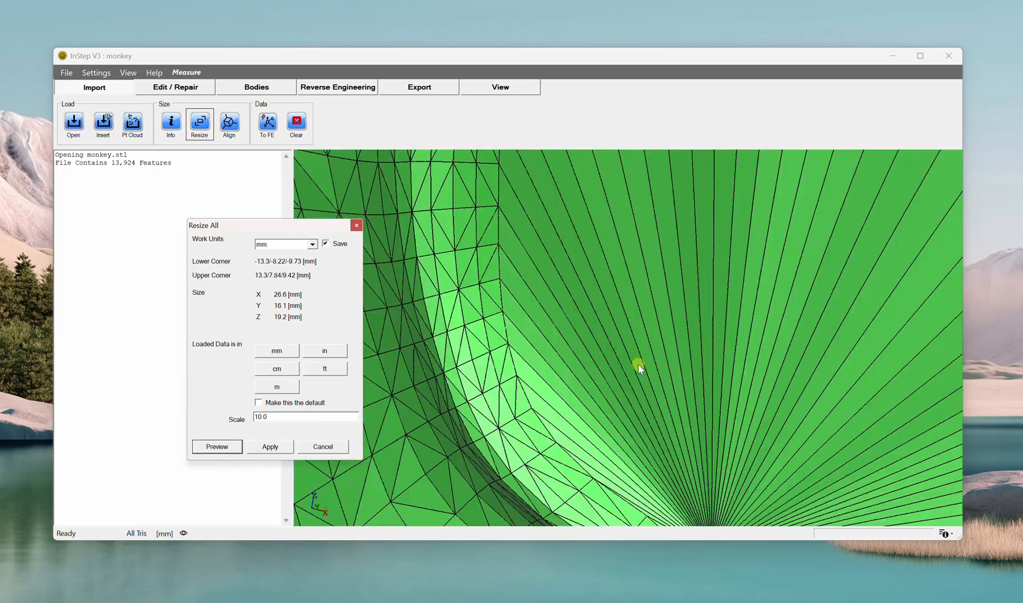
scroll(637, 366, "down", 5)
scroll(639, 360, "up", 10)
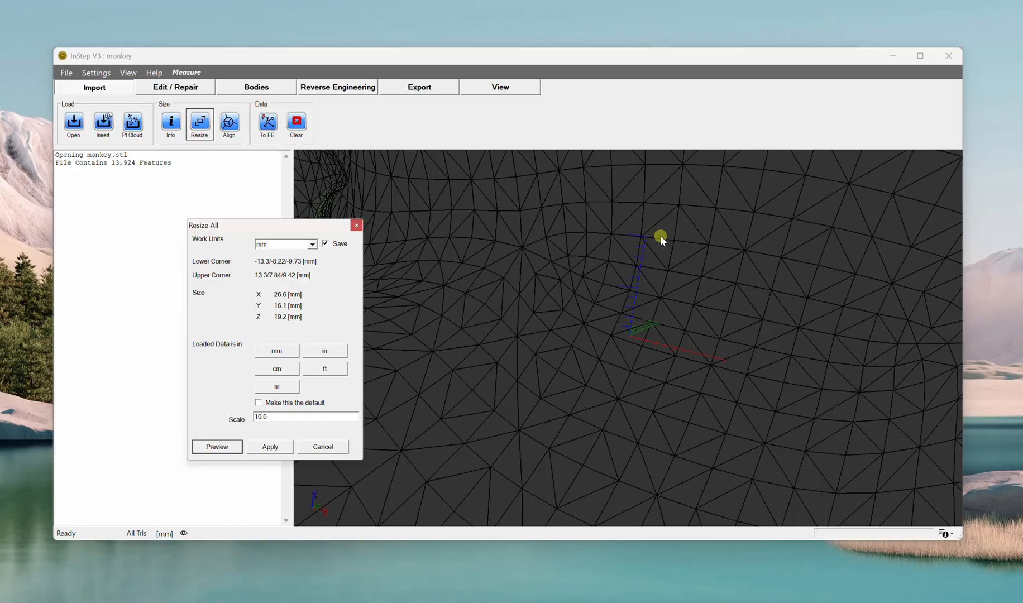
scroll(640, 397, "down", 5)
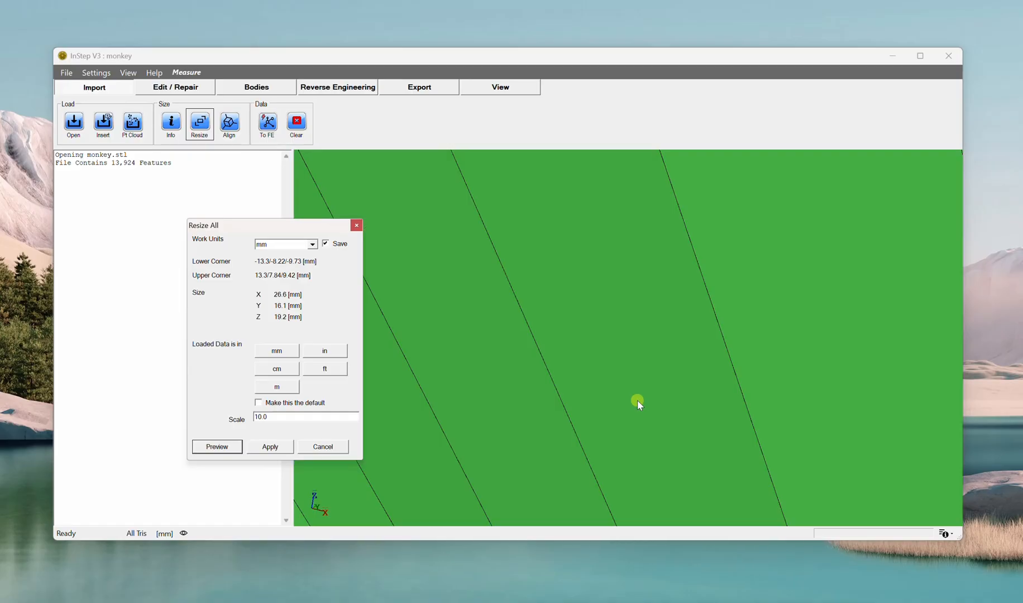
scroll(564, 366, "down", 4)
scroll(565, 366, "up", 8)
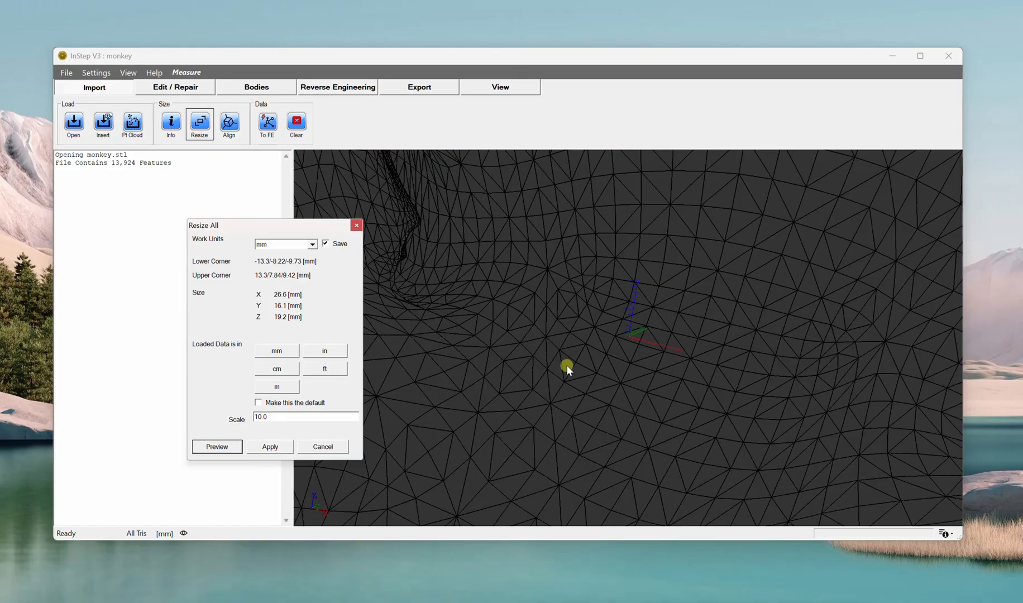
- Return the loaded data's unit to mm with a scale of 1.0 and preview the mesh
left_click(276, 351)
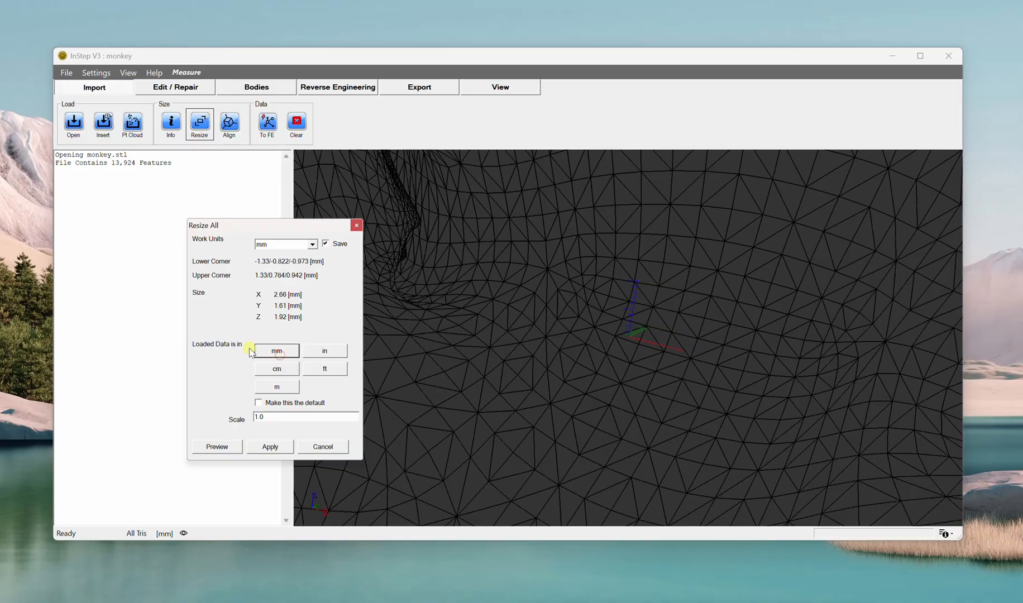
left_click(226, 446)
scroll(612, 335, "up", 6)
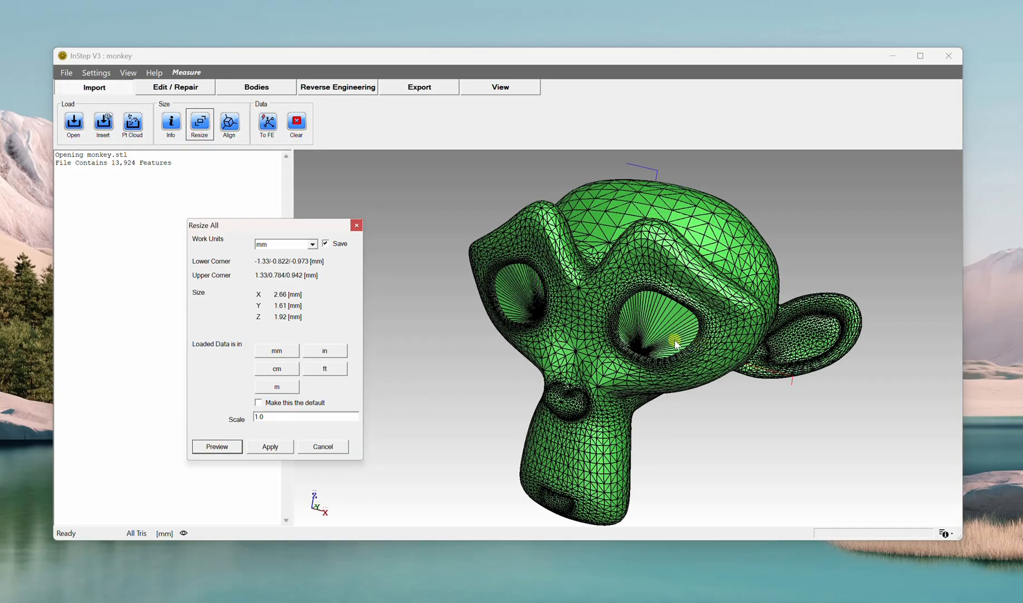
- Examine the mesh and its X, Y and Z axes in wireframe from several sides, and cancel the resize
middle_click_drag(673, 342, 710, 194)
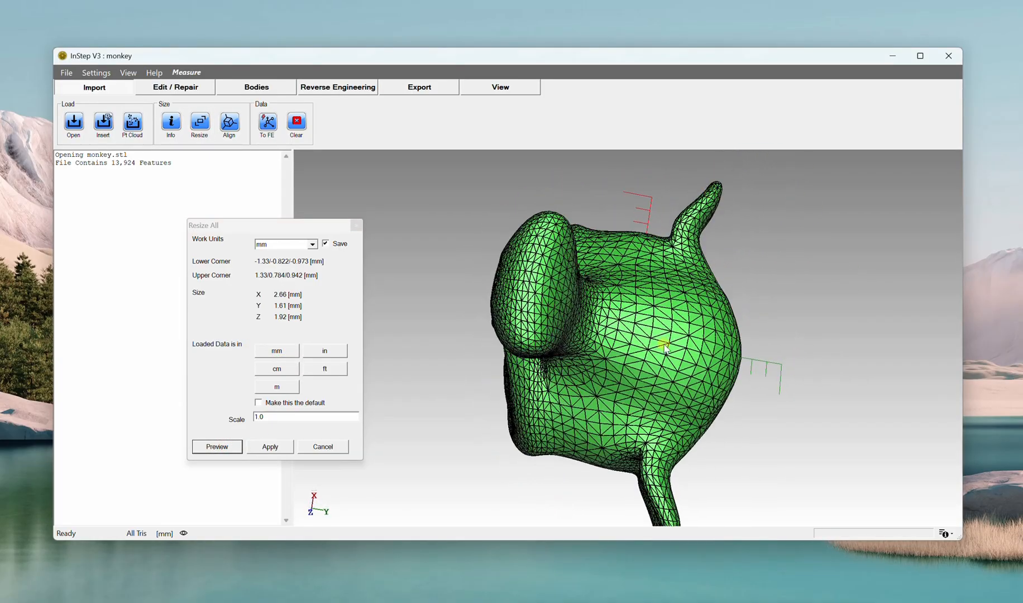
middle_click_drag(582, 356, 620, 352)
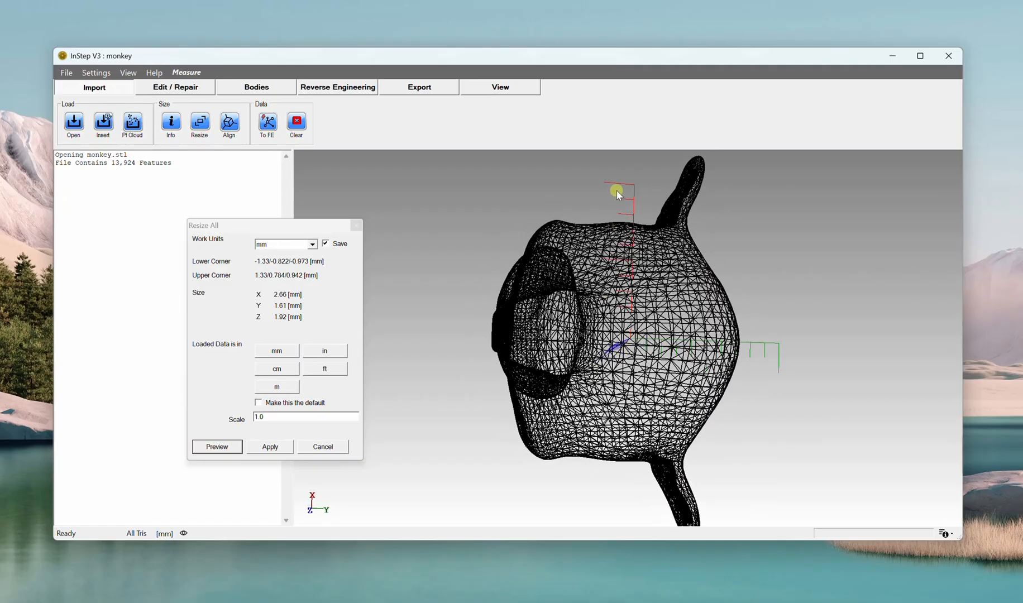
middle_click_drag(678, 335, 665, 384)
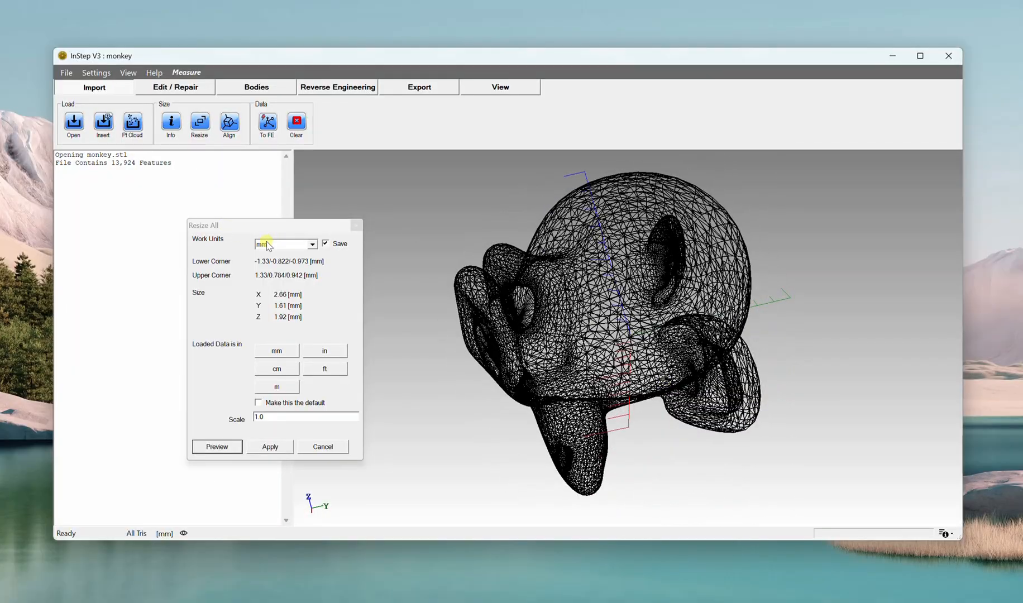
middle_click_drag(542, 286, 547, 323)
left_click(312, 352)
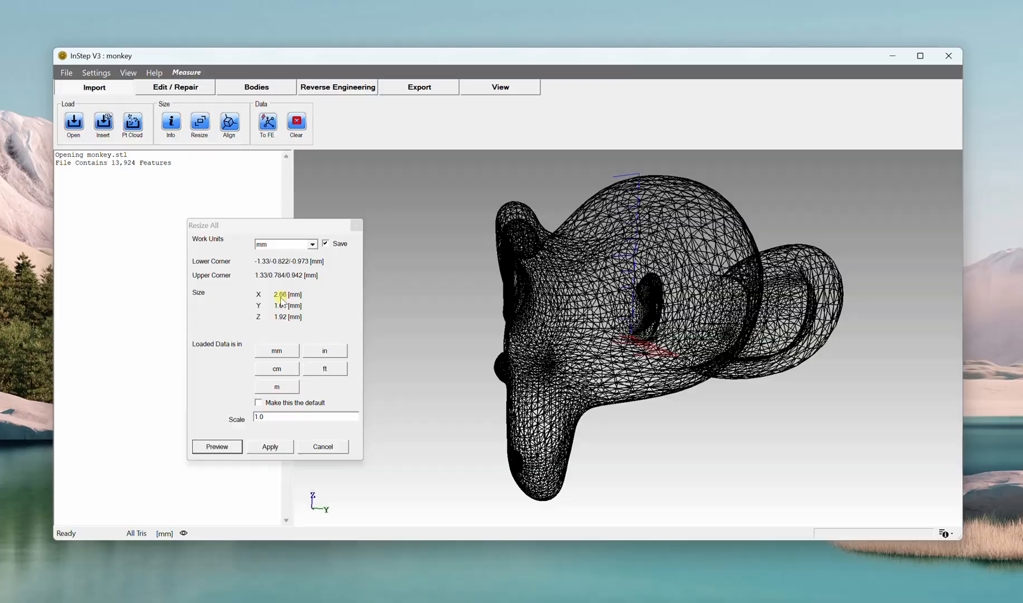
middle_click_drag(480, 326, 589, 384)
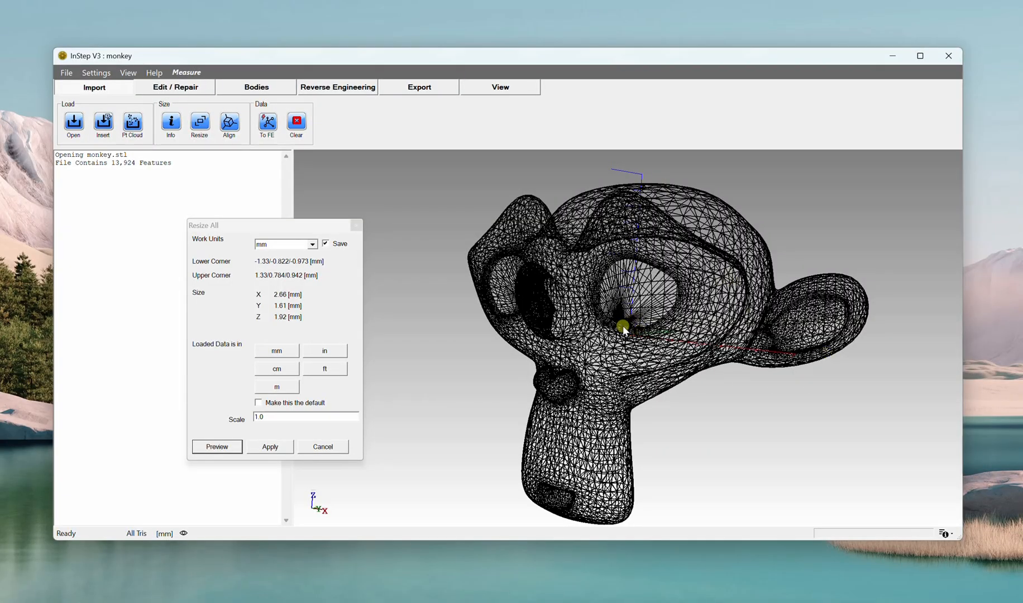
middle_click_drag(791, 314, 744, 342)
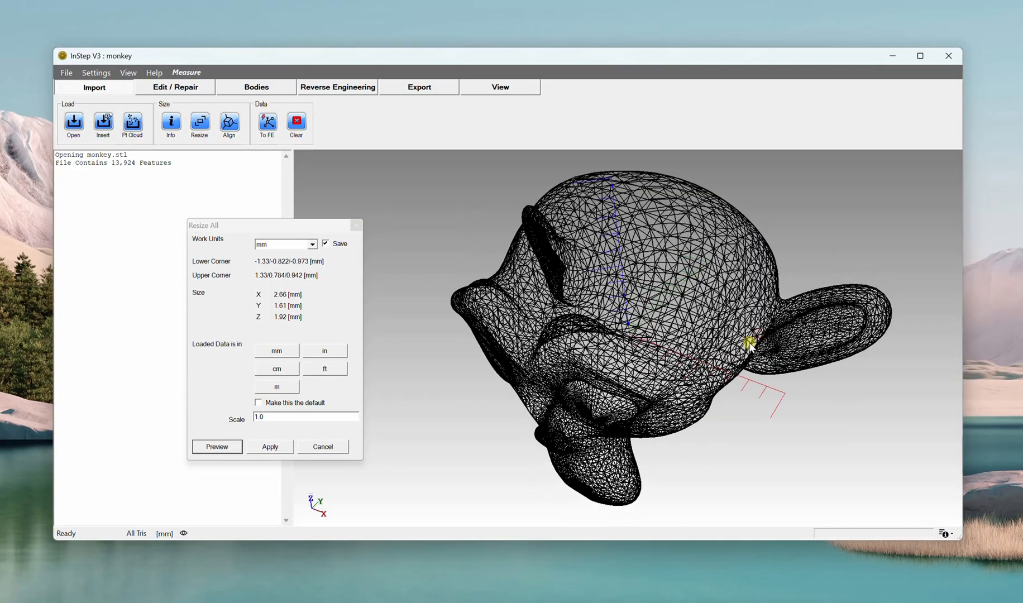
middle_click_drag(738, 382, 618, 355)
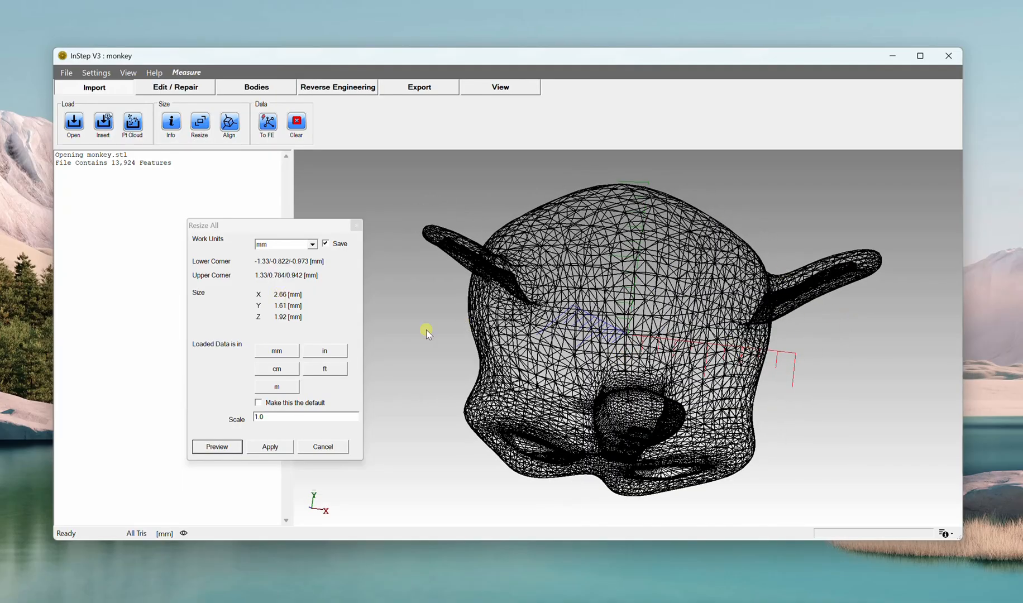
mouse_move(425, 330)
middle_mouse_down()
mouse_move(522, 359)
mouse_move(537, 336)
mouse_move(536, 351)
mouse_move(637, 359)
mouse_move(642, 370)
middle_mouse_up()
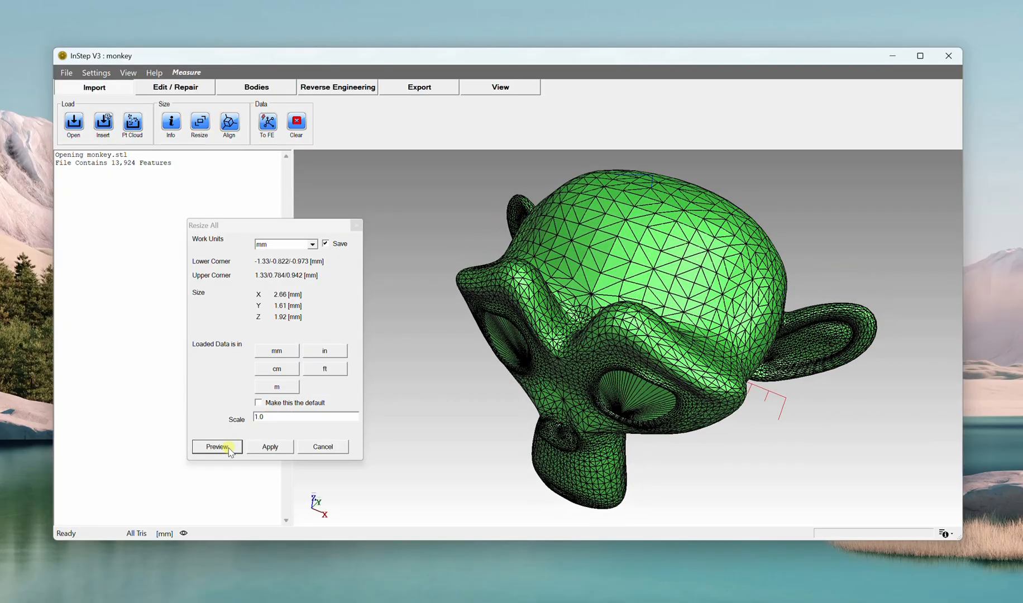
left_click(323, 447)
- Start aligning the imported monkey mesh to the global coordinate system
middle_click_drag(583, 338, 589, 326)
scroll(604, 348, "up", 3)
scroll(604, 350, "down", 4)
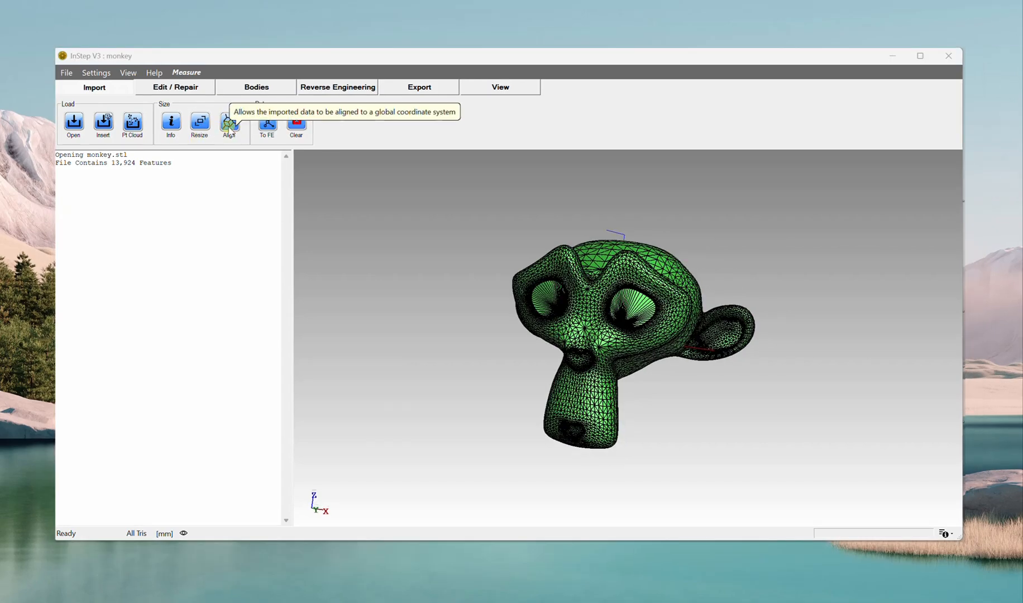
left_click(229, 126)
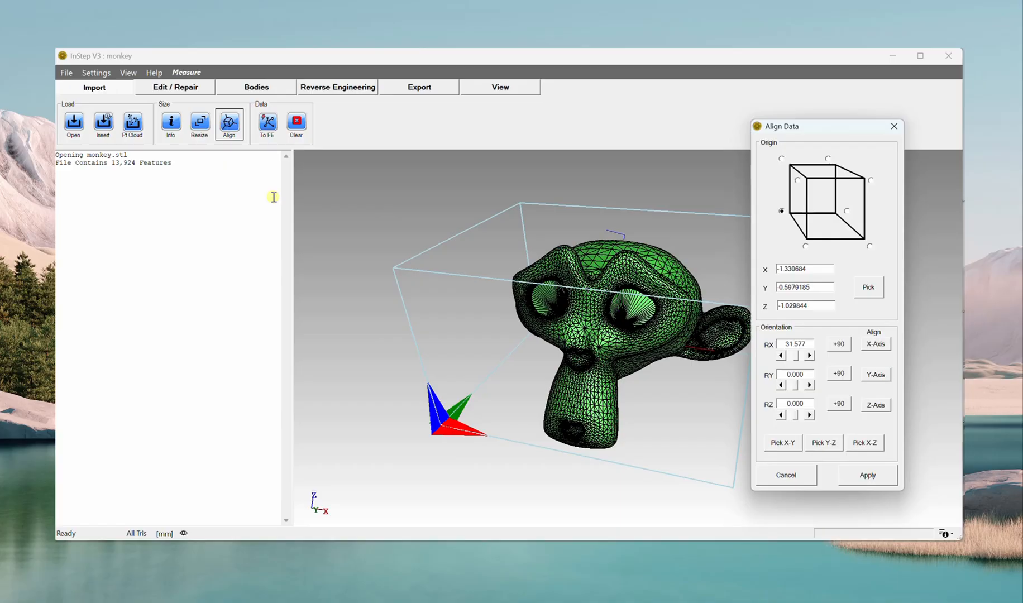
- Examine the alignment bounding box and its coordinate triad around the mesh from several angles, comparing them with the global axes
mouse_move(591, 334)
left_mouse_down()
mouse_move(580, 332)
mouse_move(593, 334)
left_mouse_up()
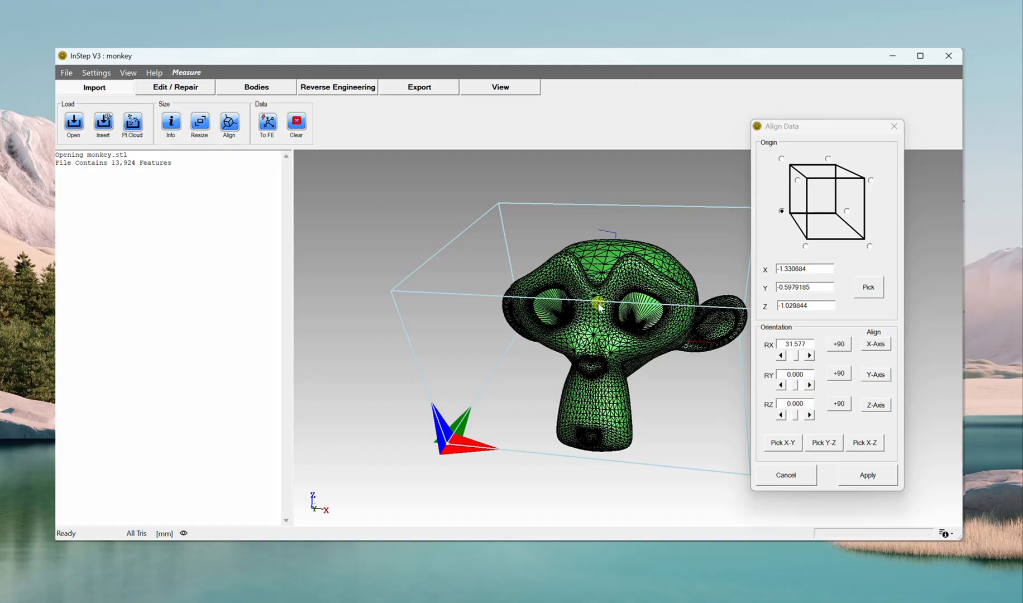
left_click_drag(527, 380, 550, 385)
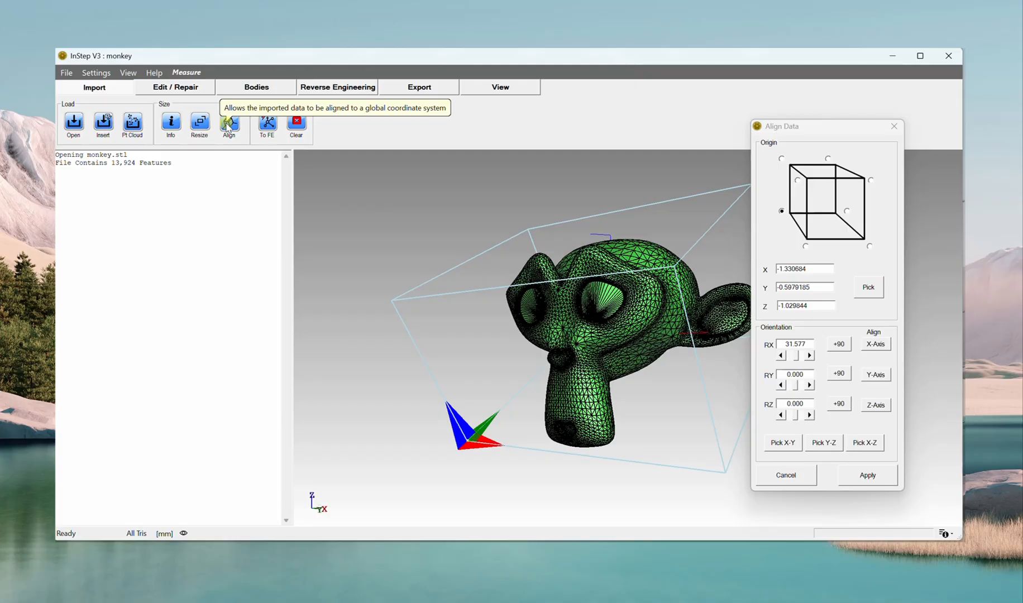
left_click_drag(648, 242, 631, 255)
mouse_move(646, 420)
left_mouse_down()
mouse_move(659, 413)
mouse_move(635, 411)
left_mouse_up()
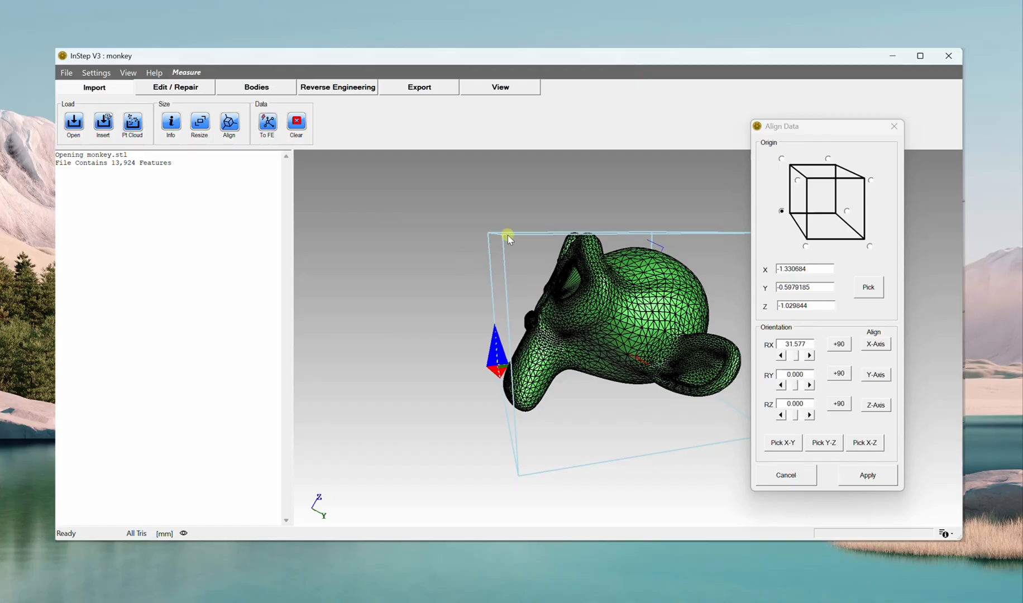
mouse_move(508, 238)
left_mouse_down()
mouse_move(506, 228)
mouse_move(508, 239)
left_mouse_up()
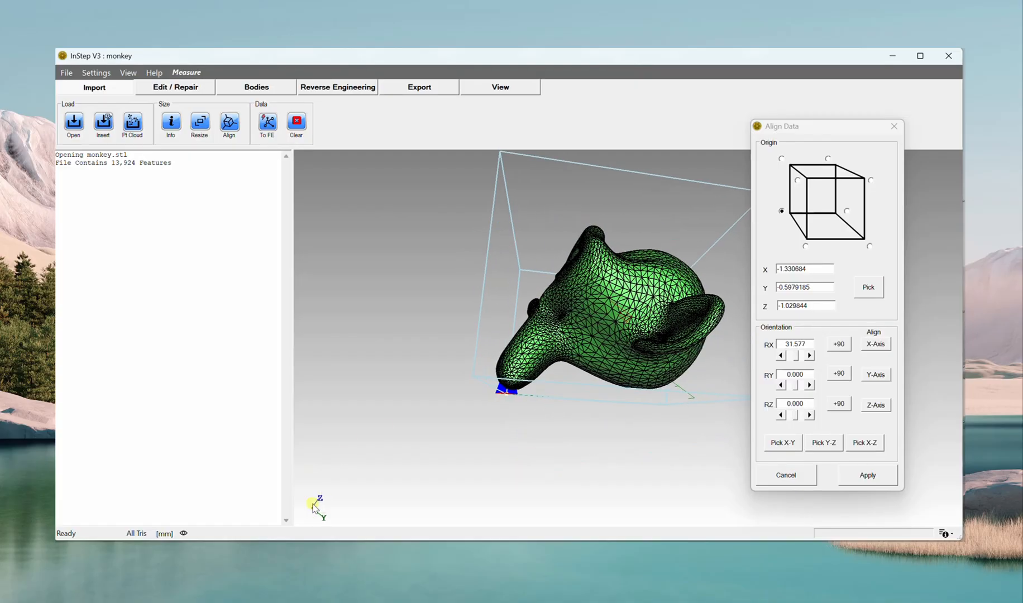
left_click_drag(521, 297, 530, 320)
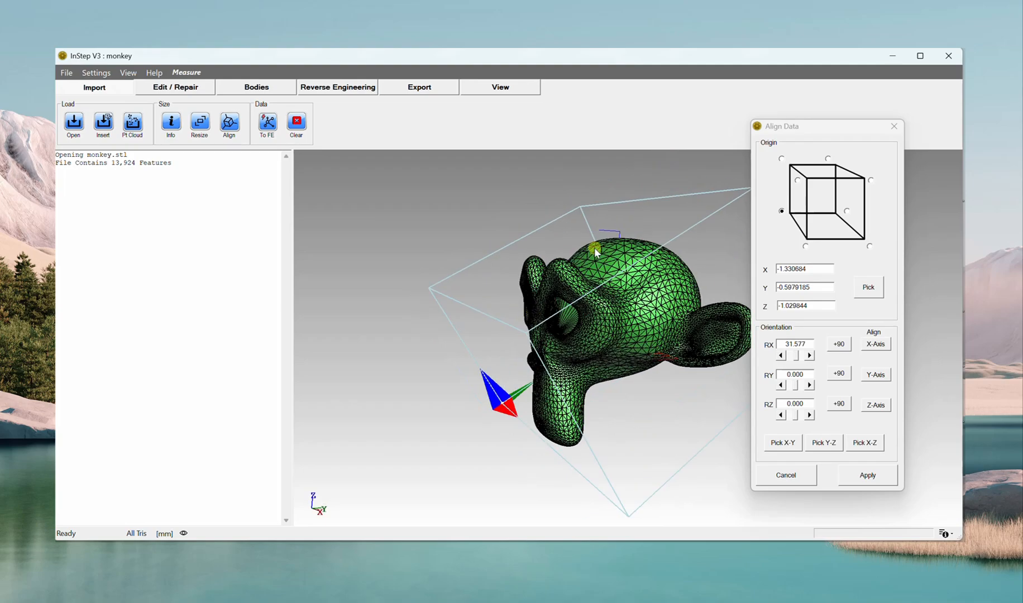
mouse_move(525, 329)
left_mouse_down()
mouse_move(521, 320)
mouse_move(541, 320)
mouse_move(532, 325)
mouse_move(524, 308)
mouse_move(488, 315)
mouse_move(530, 320)
mouse_move(549, 335)
mouse_move(526, 338)
left_mouse_up()
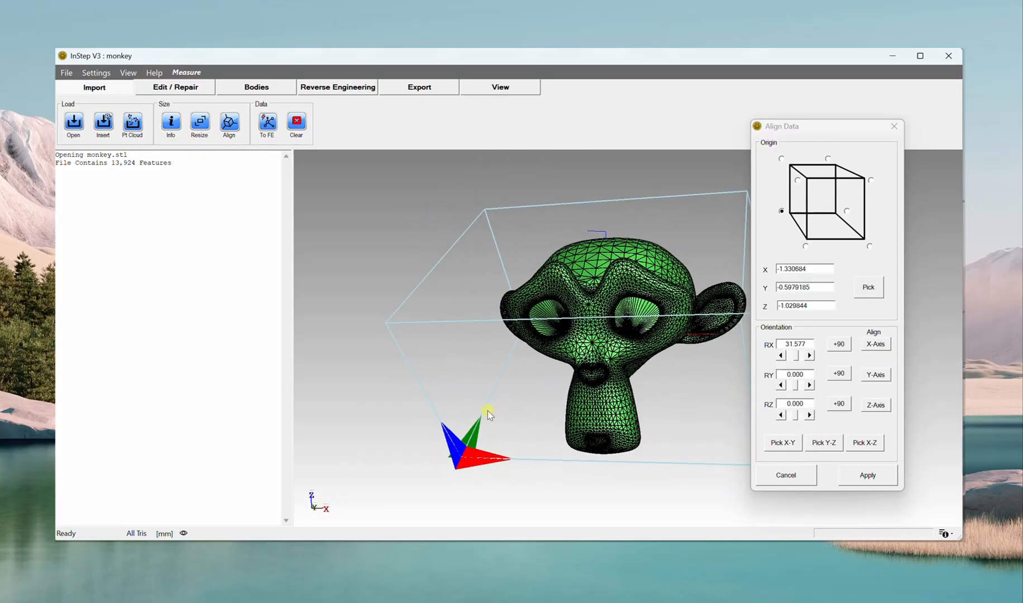
left_click_drag(488, 412, 465, 414)
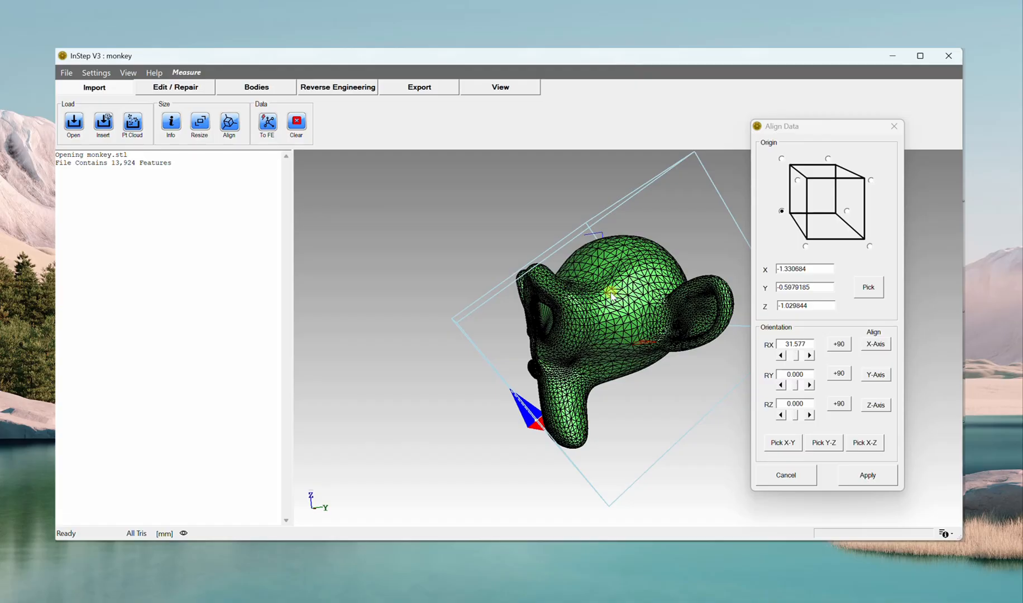
middle_click_drag(598, 297, 579, 331)
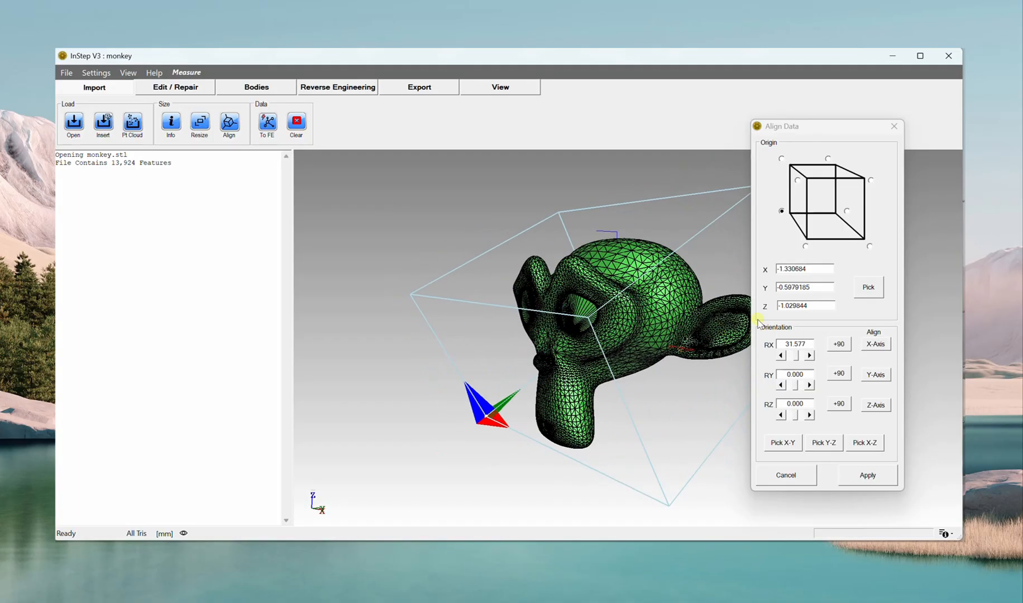
mouse_move(575, 408)
middle_mouse_down()
mouse_move(560, 412)
mouse_move(574, 408)
middle_mouse_up()
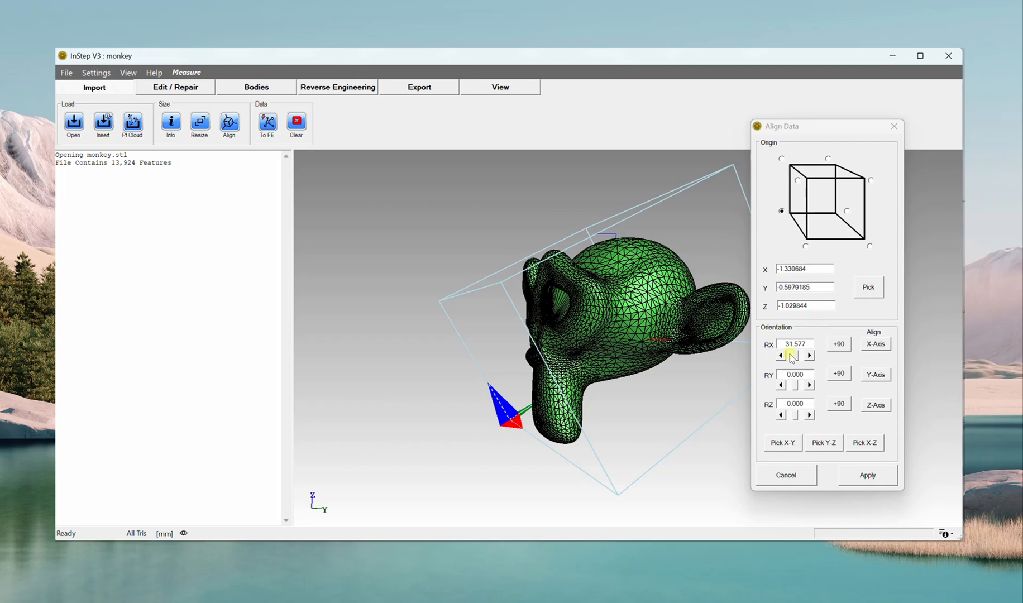
- Set the alignment's RX rotation to 0 and change its origin X coordinate to 1.330684
left_click(807, 343)
type("0")
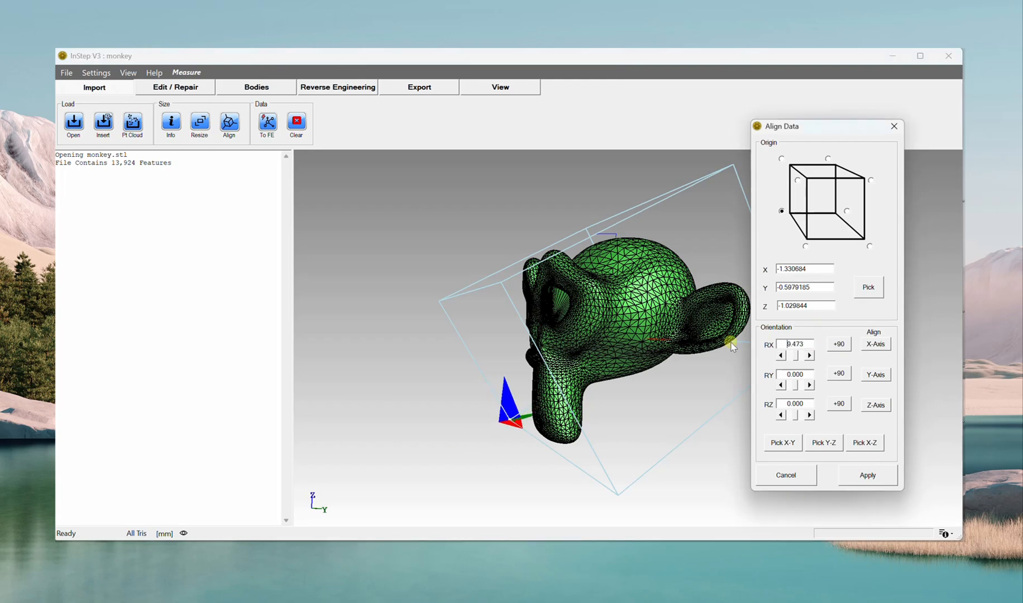
middle_click_drag(524, 381, 591, 307)
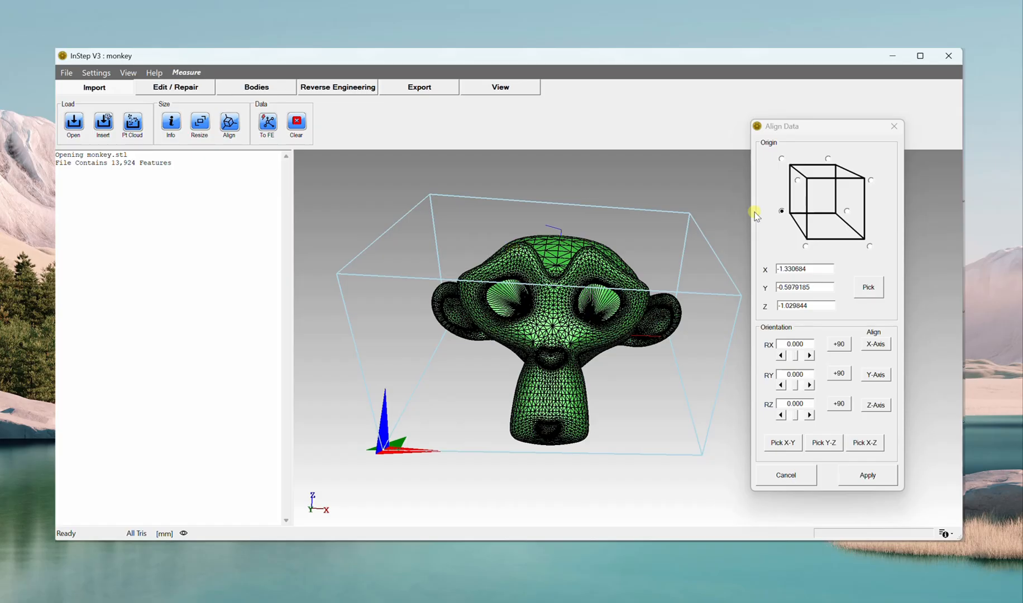
left_click(782, 271)
key("BackSpace")
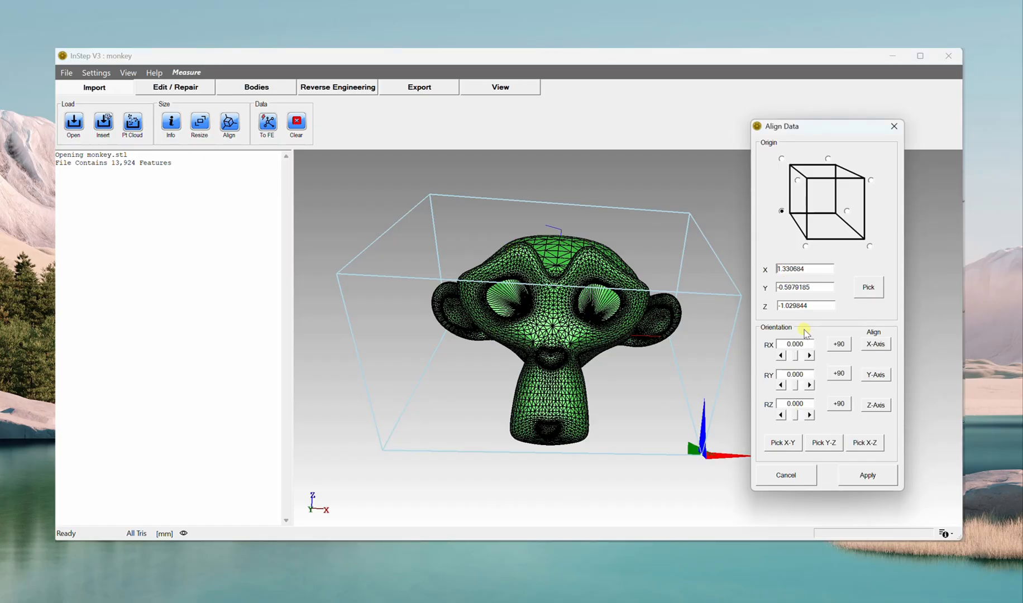
- Apply the zero-rotation alignment to the monkey mesh and inspect its new position against the global axes
left_click_drag(742, 430, 701, 424)
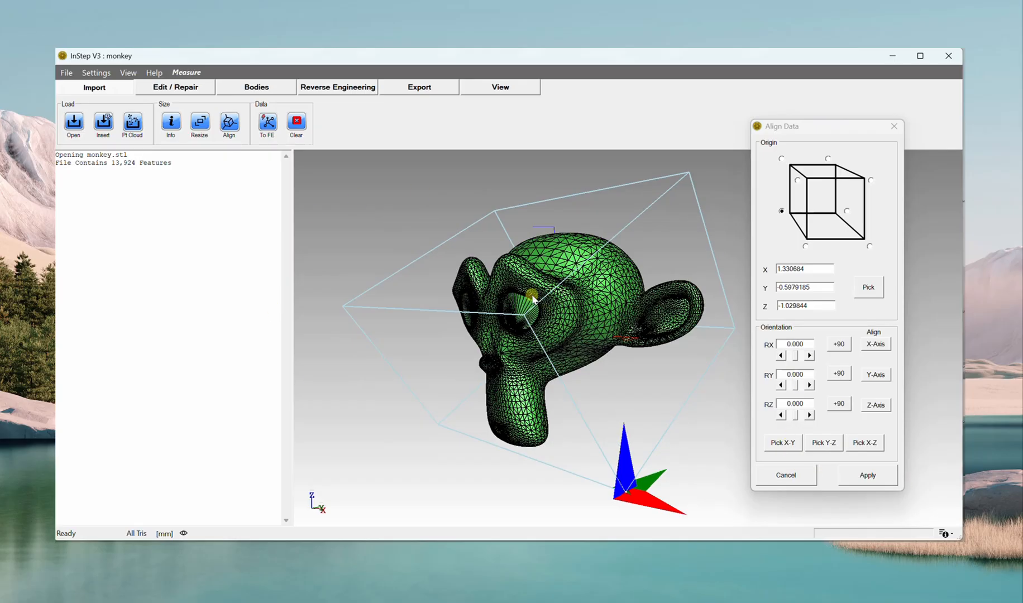
left_click(859, 475)
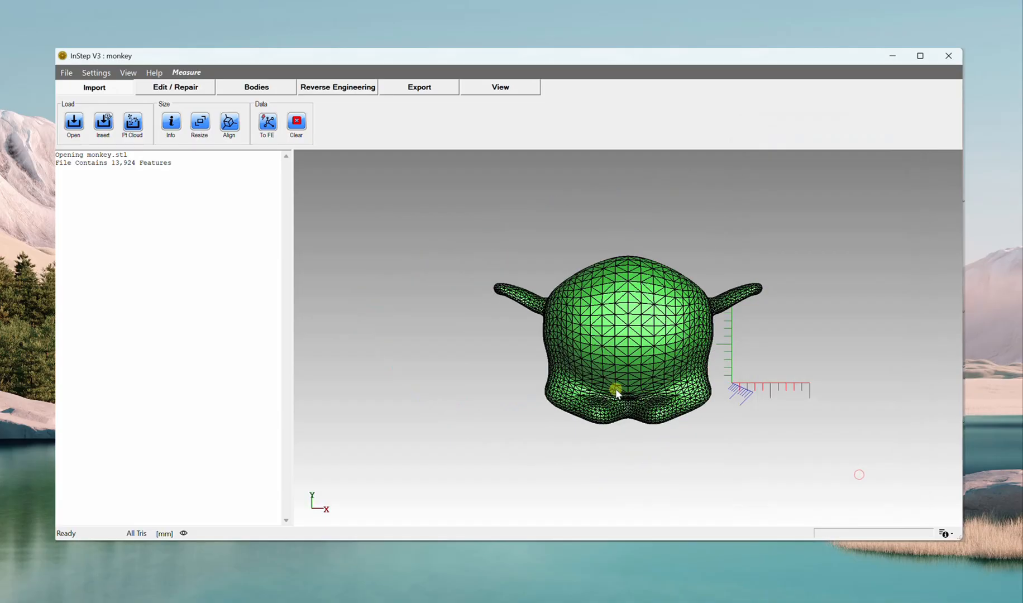
left_click_drag(615, 394, 787, 408)
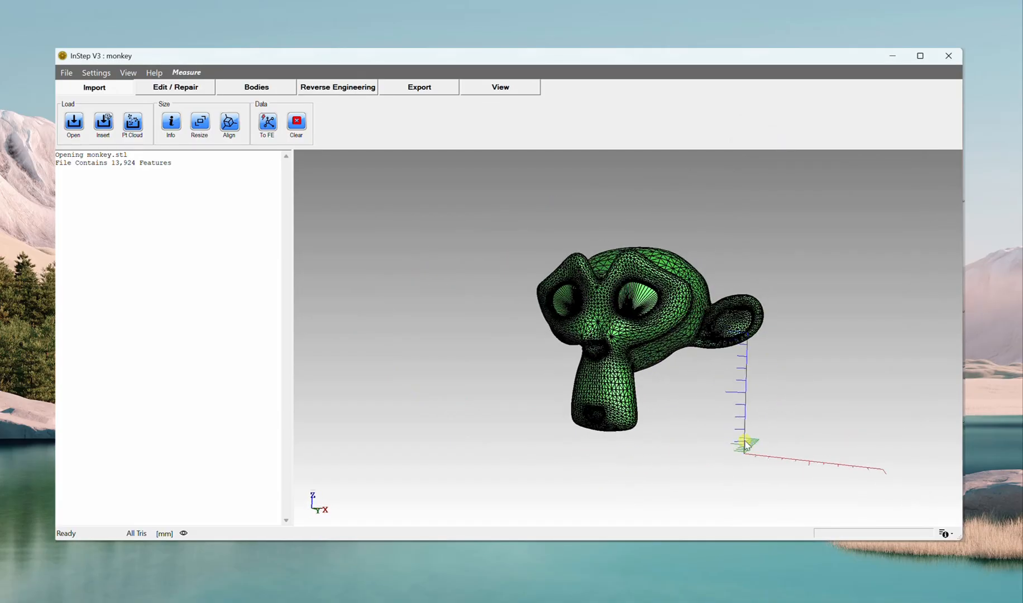
- Start another alignment of the mesh and examine the tilted bounding box and its triad against the global axes from several angles
left_click(229, 121)
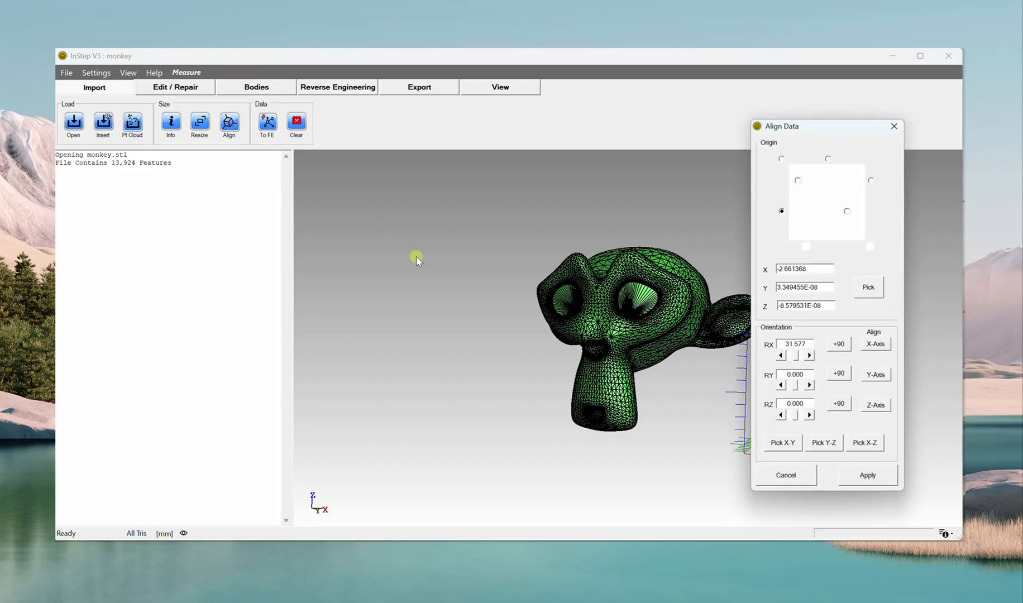
mouse_move(416, 258)
left_mouse_down()
mouse_move(605, 297)
mouse_move(611, 286)
mouse_move(538, 291)
mouse_move(516, 283)
mouse_move(586, 277)
mouse_move(682, 371)
left_mouse_up()
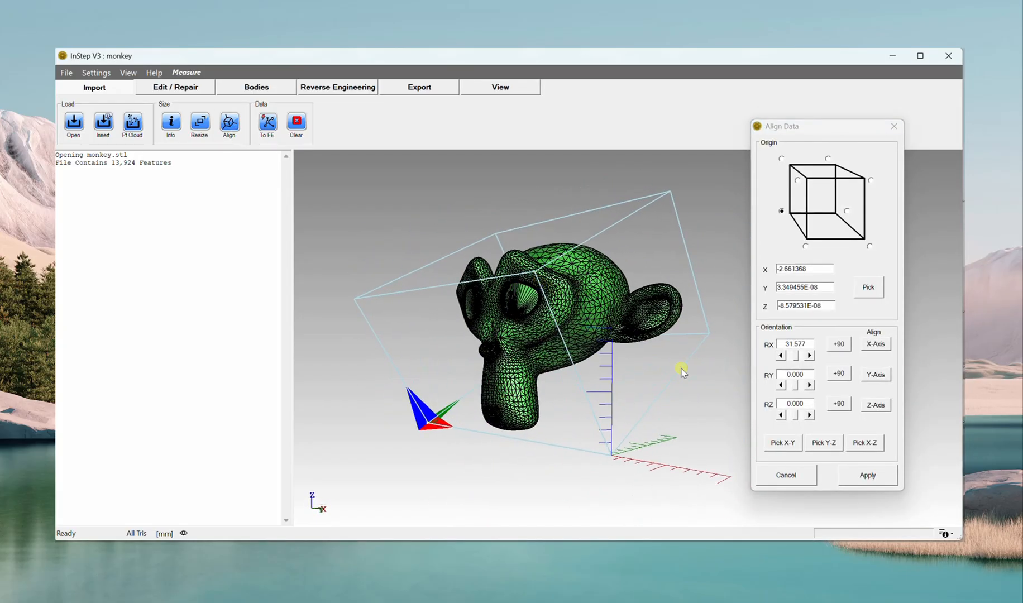
left_click_drag(480, 370, 556, 354)
left_click_drag(512, 289, 550, 288)
left_click_drag(554, 389, 530, 375)
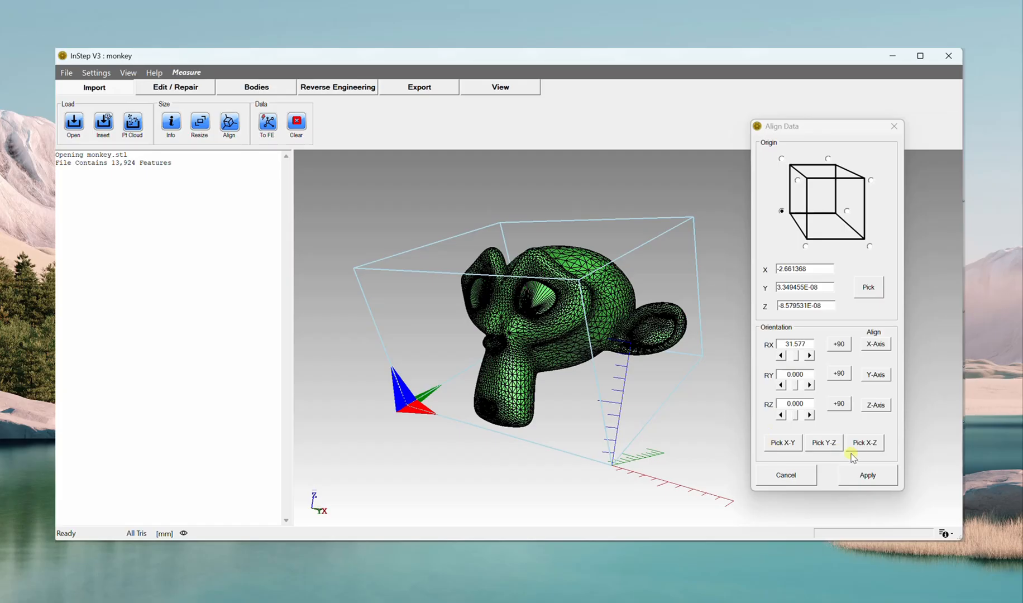
left_click_drag(462, 339, 524, 362)
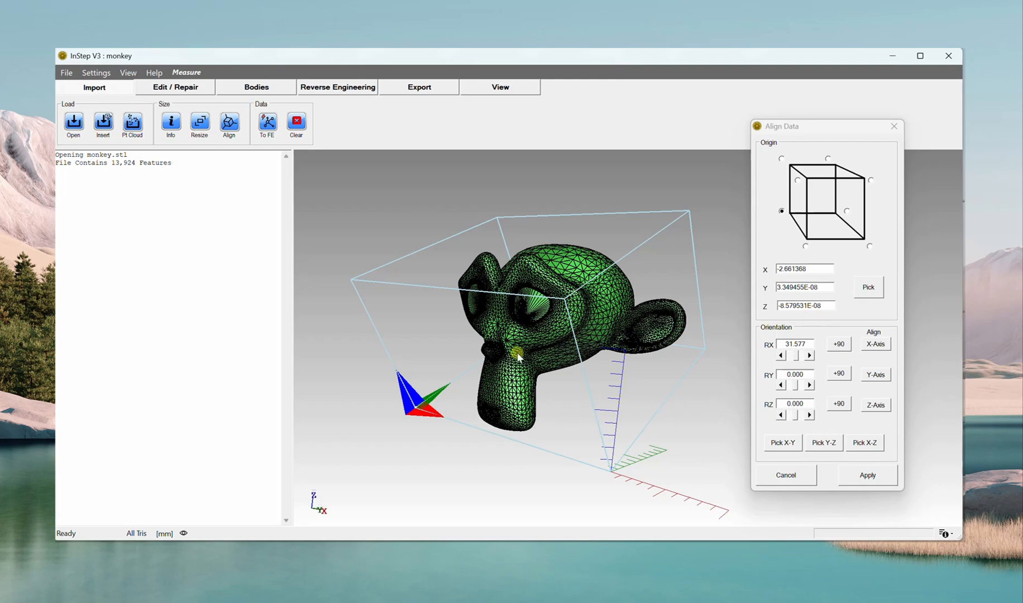
left_click_drag(546, 423, 690, 408)
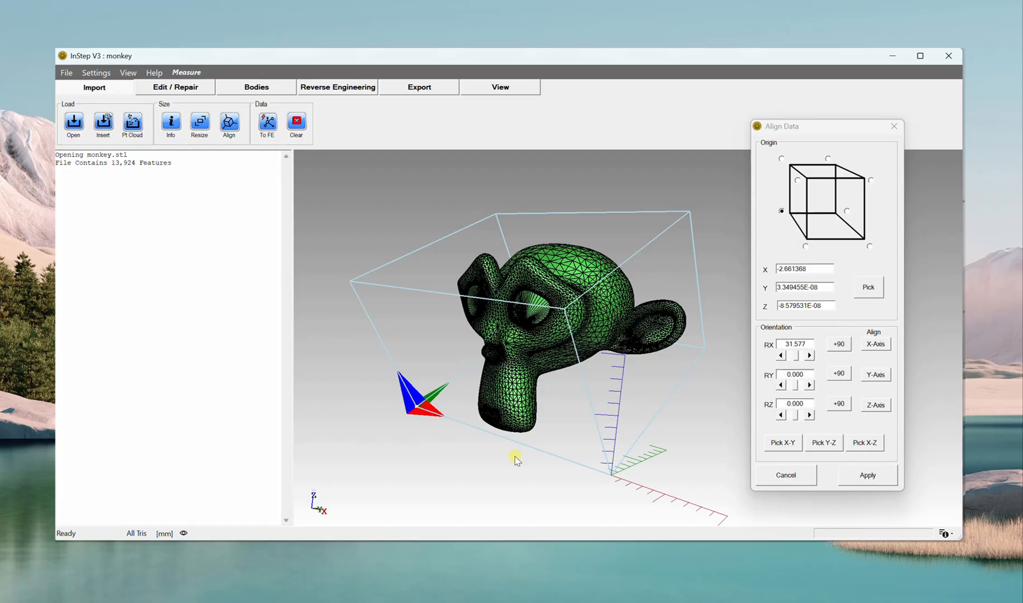
left_click_drag(718, 345, 609, 326)
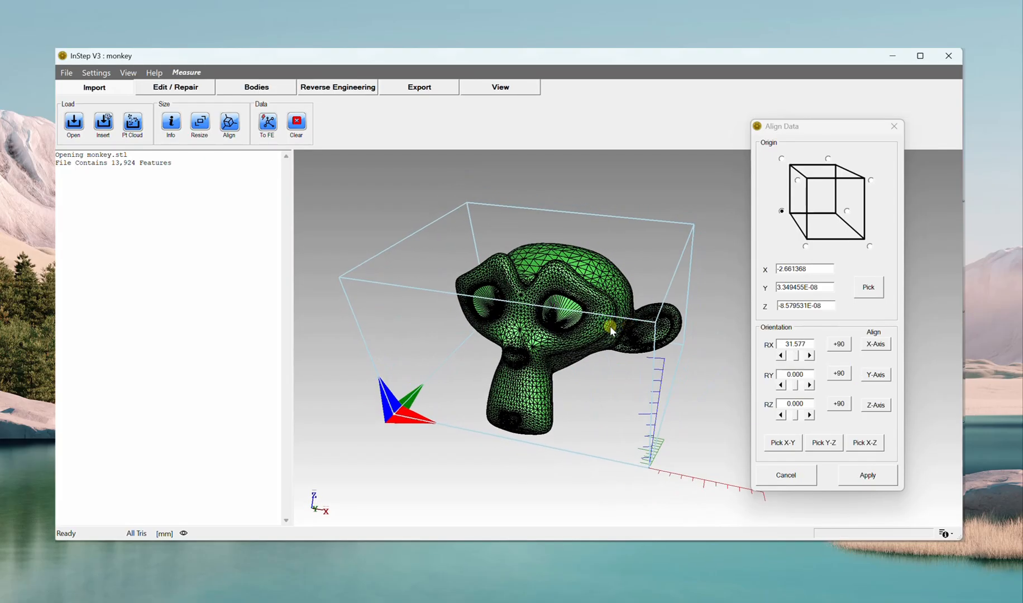
scroll(512, 337, "up", 3)
left_click_drag(514, 336, 486, 301)
scroll(464, 380, "down", 5)
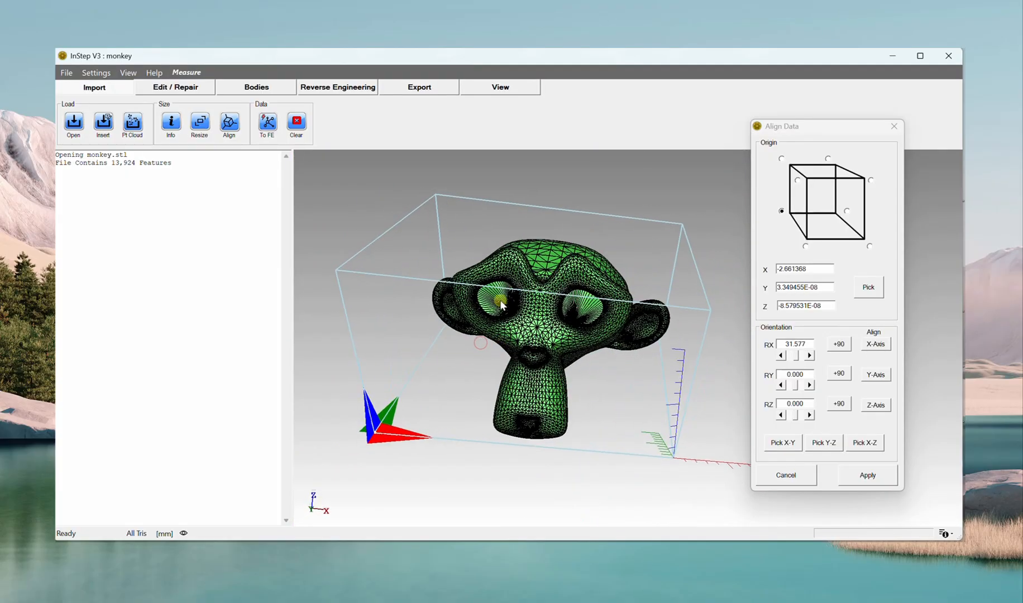
- Try to align the Z axis to an Existing Edge line picked on the mesh's centreline between the eyes
scroll(474, 287, "up", 5)
scroll(473, 286, "up", 6)
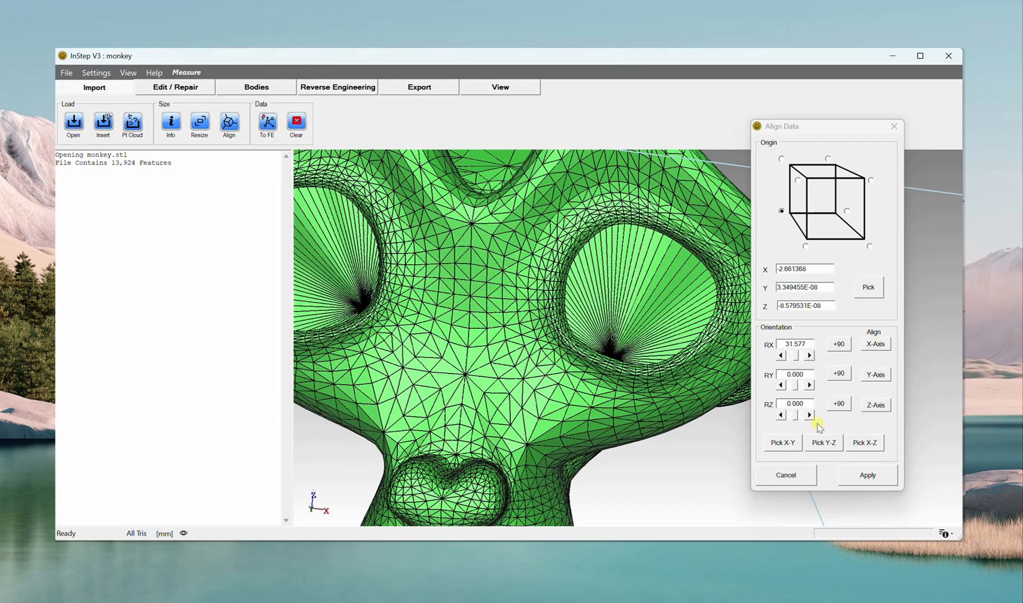
left_click(876, 405)
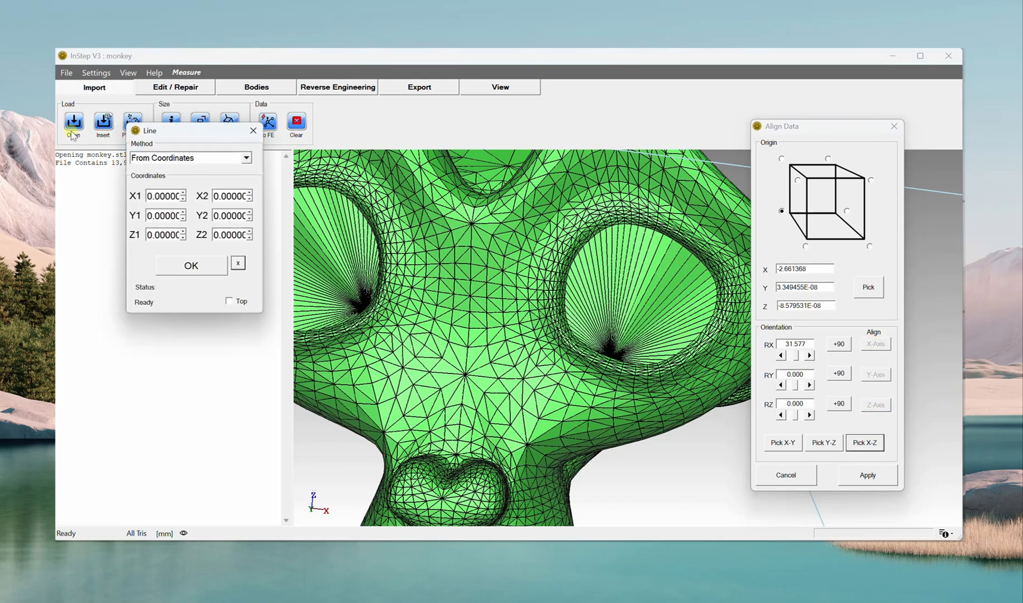
left_click_drag(193, 137, 208, 243)
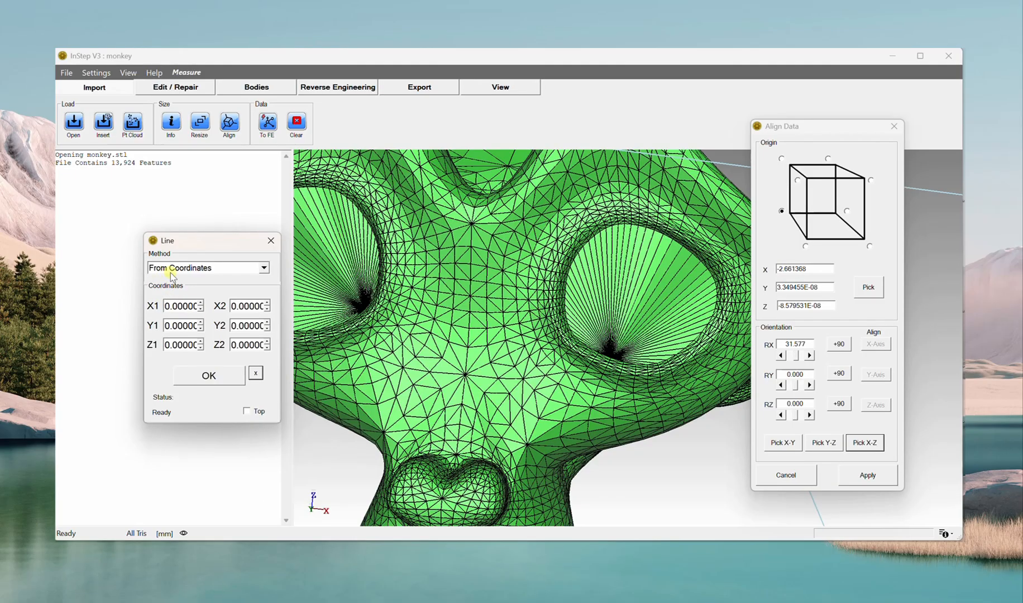
left_click(263, 268)
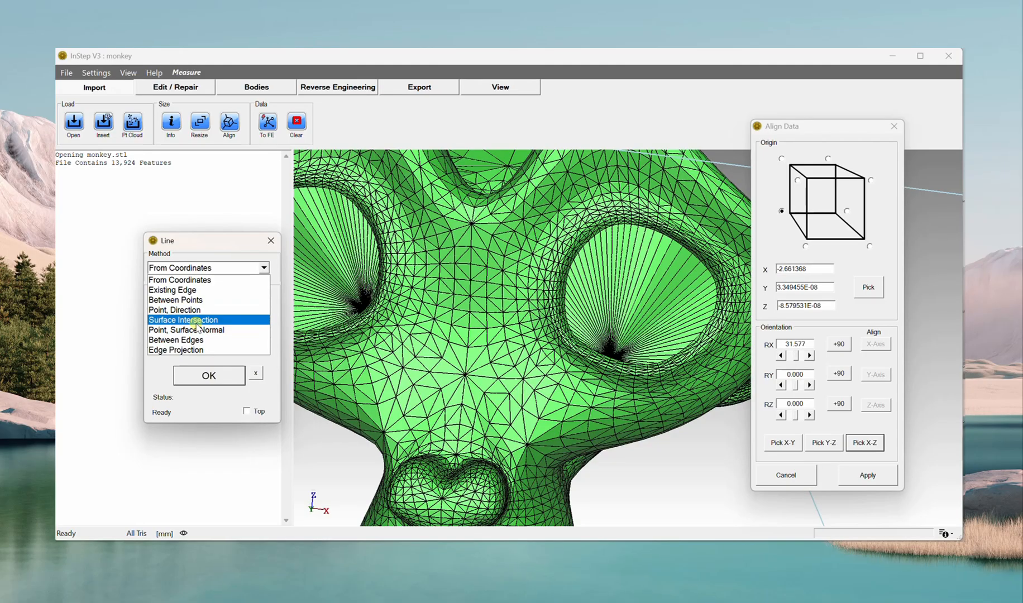
left_click(175, 290)
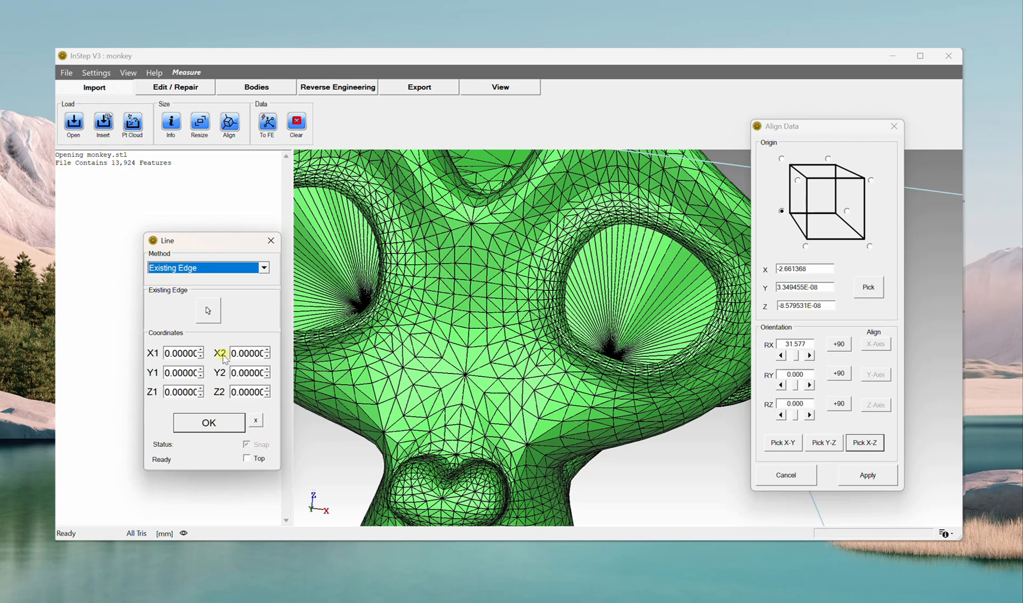
left_click(208, 310)
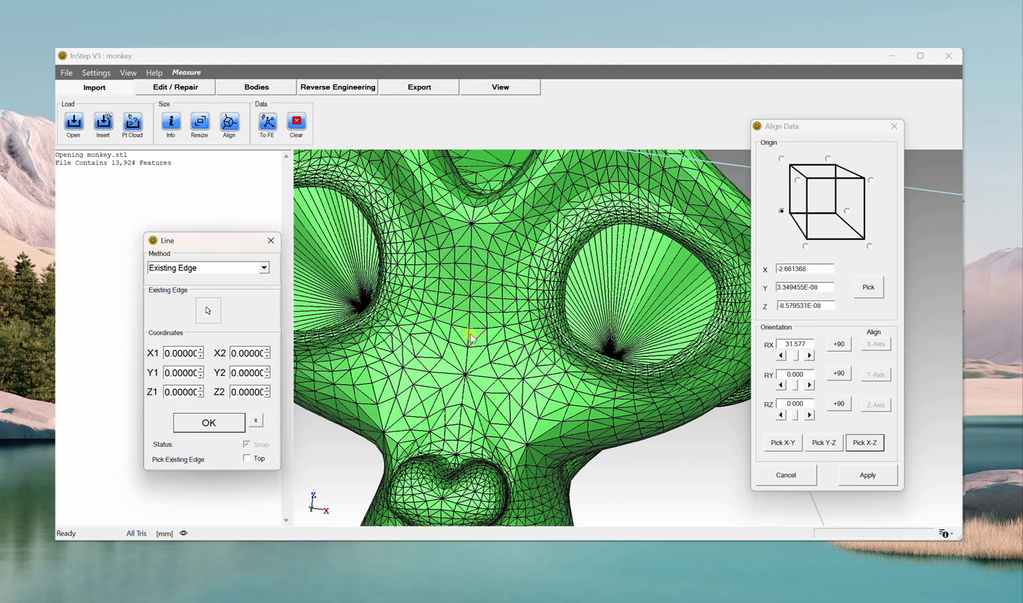
left_click(470, 291)
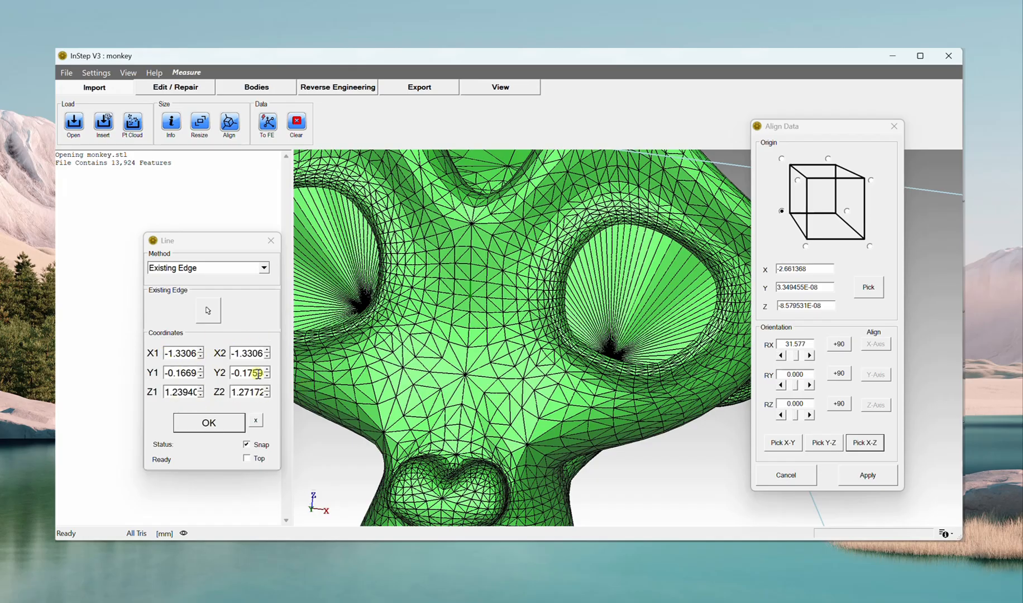
left_click(205, 423)
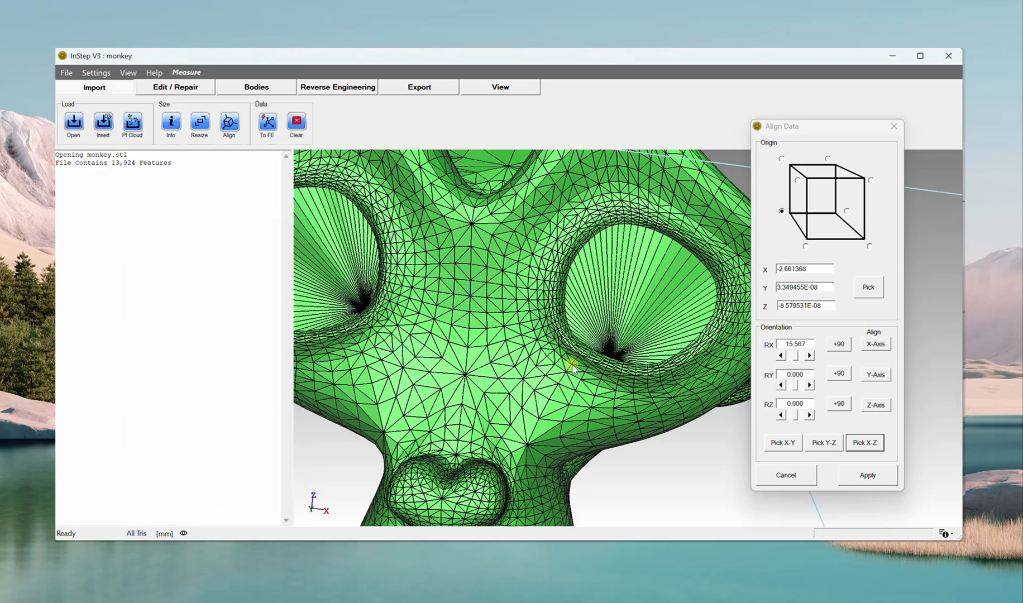
- Examine the triad's new orientation around the mesh from several sides and cancel the alignment
middle_click_drag(572, 366, 454, 428)
scroll(455, 370, "down", 5)
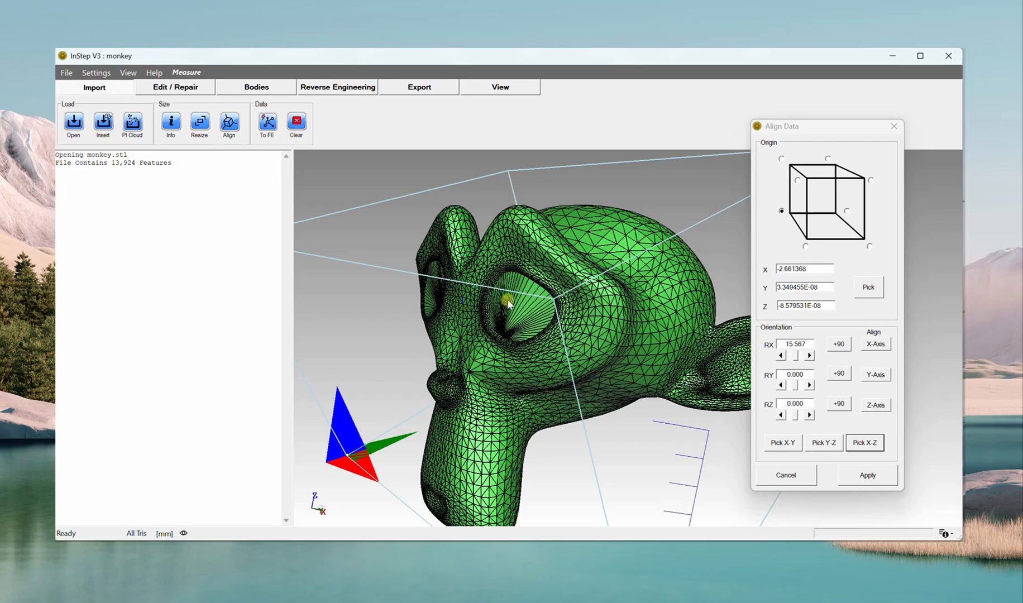
middle_click_drag(467, 318, 474, 353)
scroll(467, 350, "up", 3)
scroll(467, 351, "down", 4)
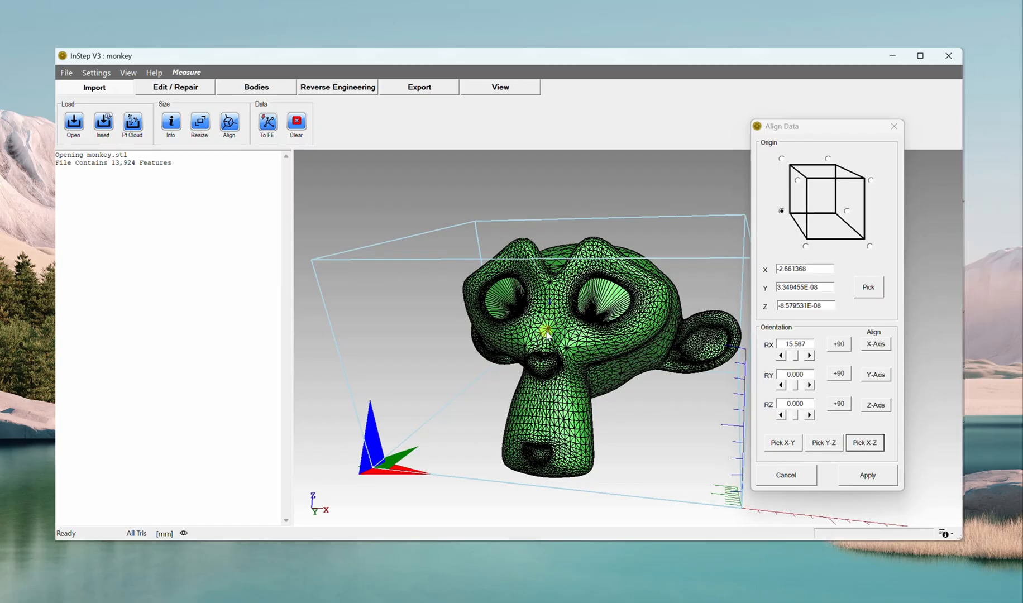
scroll(543, 304, "up", 1)
scroll(560, 307, "up", 1)
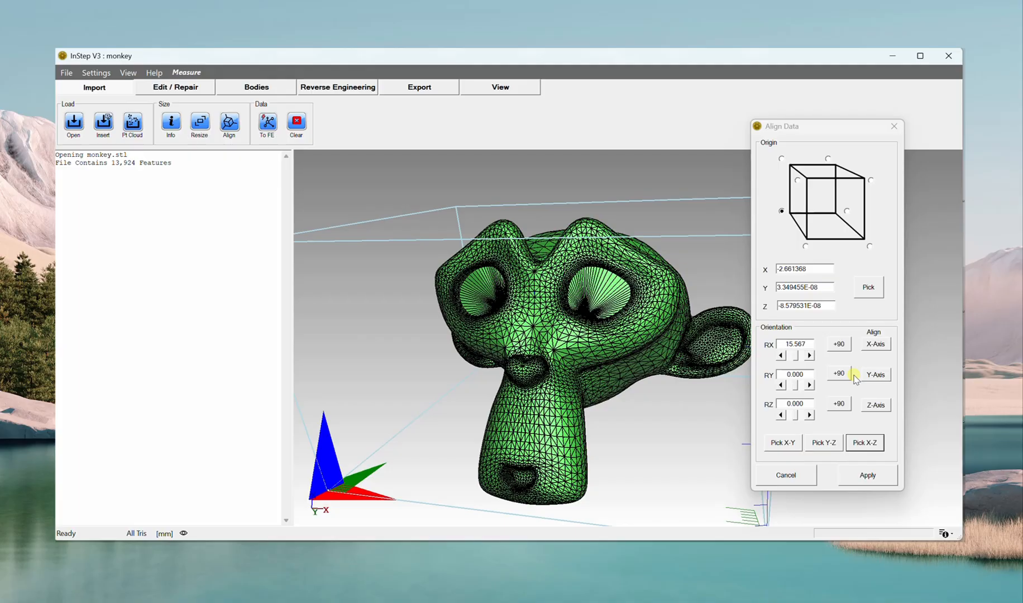
scroll(600, 394, "down", 5)
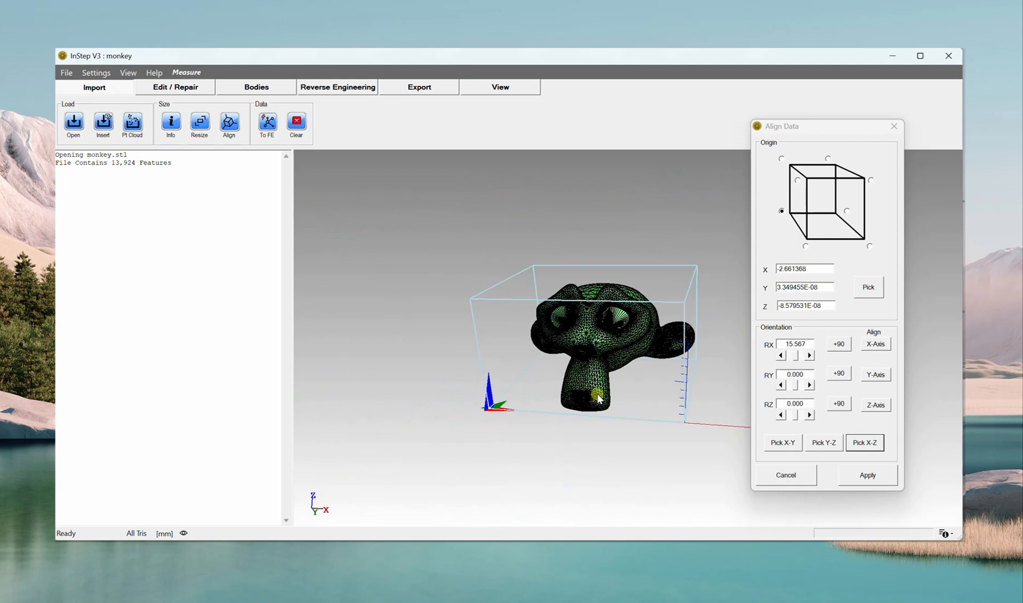
mouse_move(595, 394)
middle_mouse_down()
mouse_move(636, 402)
mouse_move(590, 401)
middle_mouse_up()
left_click(794, 474)
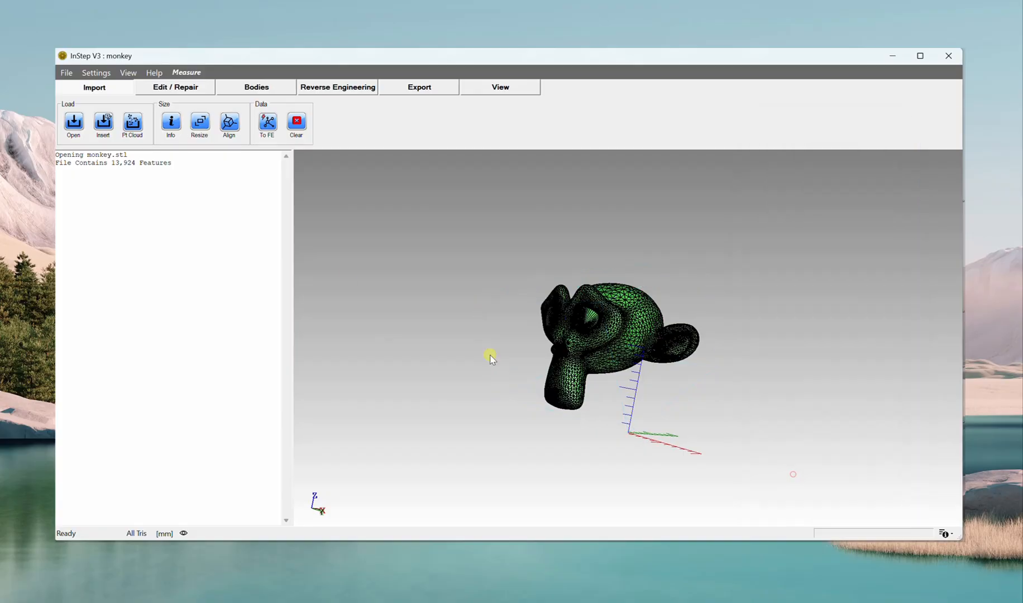
- Restart the mesh alignment with the lower rear-left bounding-box corner as origin and examine the triad there
left_click(229, 124)
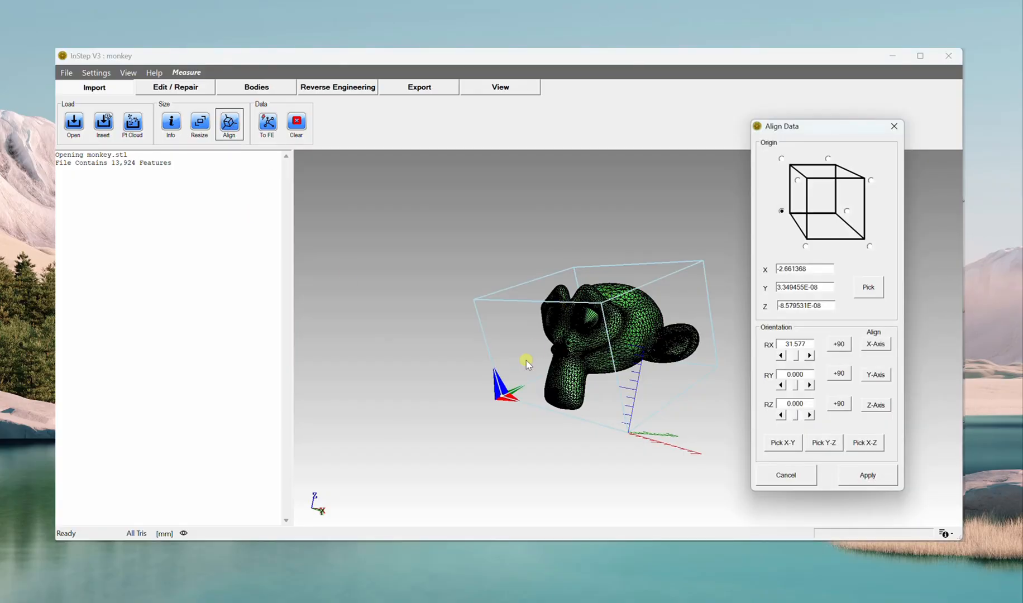
mouse_move(503, 406)
middle_mouse_down()
mouse_move(513, 407)
mouse_move(487, 403)
middle_mouse_up()
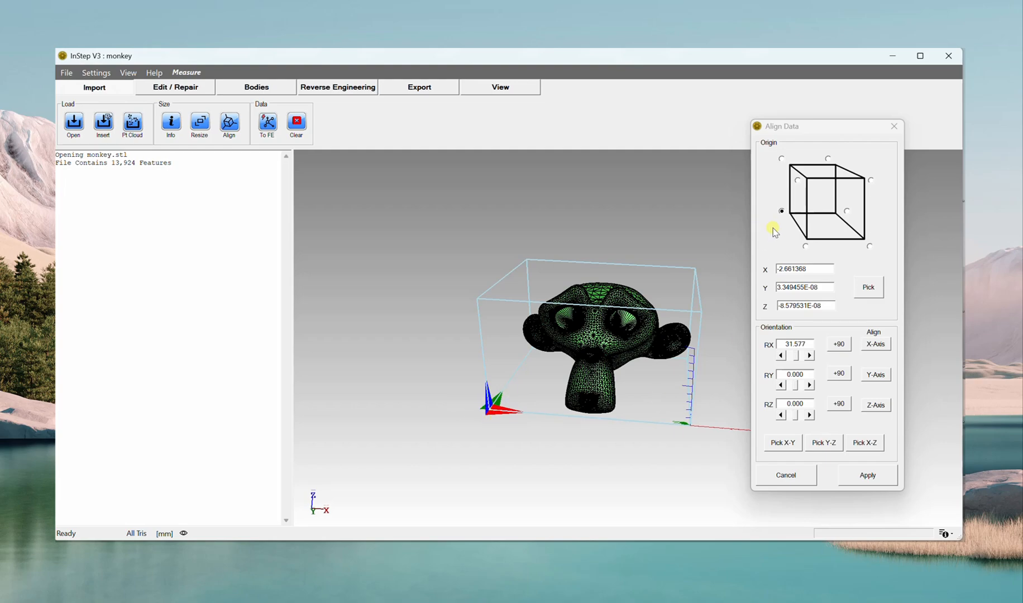
left_click(781, 211)
left_click_drag(592, 323, 641, 168)
left_click_drag(626, 289, 662, 286)
left_click_drag(699, 247, 612, 303)
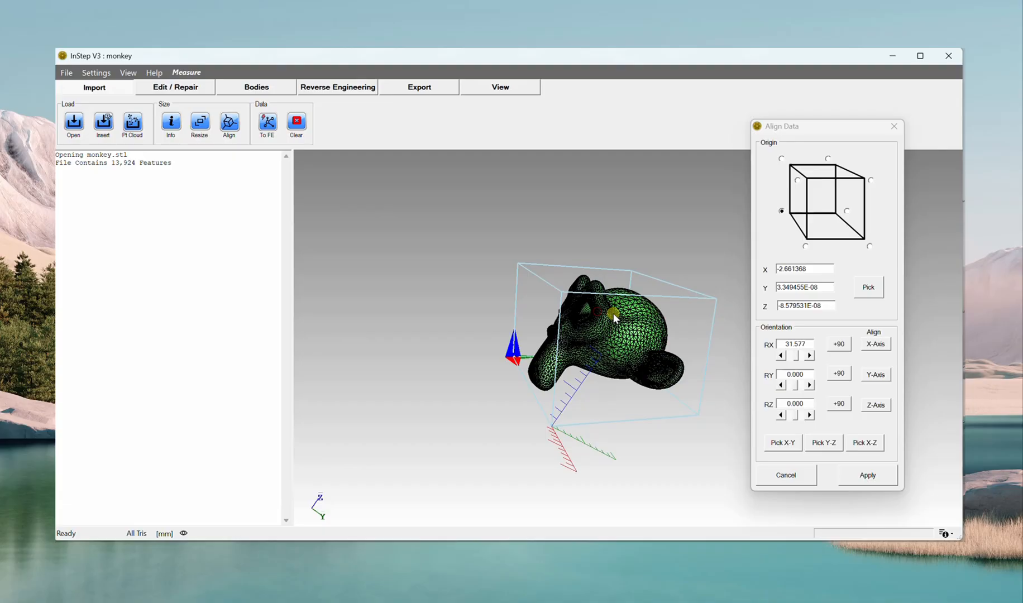
- Try several other bounding-box corners as the alignment origin and return to the lower rear-left corner
left_click(806, 246)
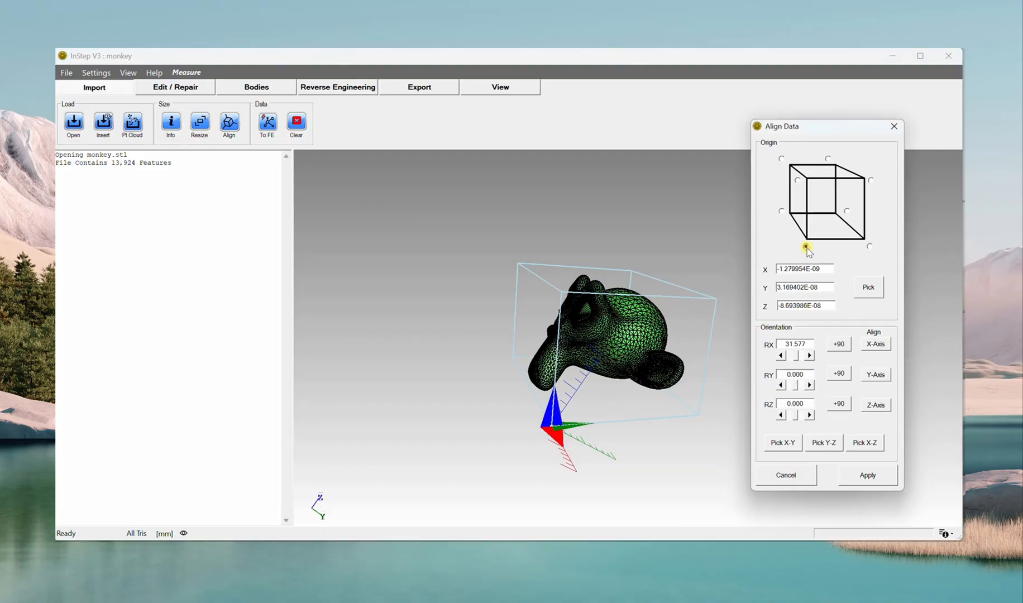
left_click(869, 246)
left_click(846, 211)
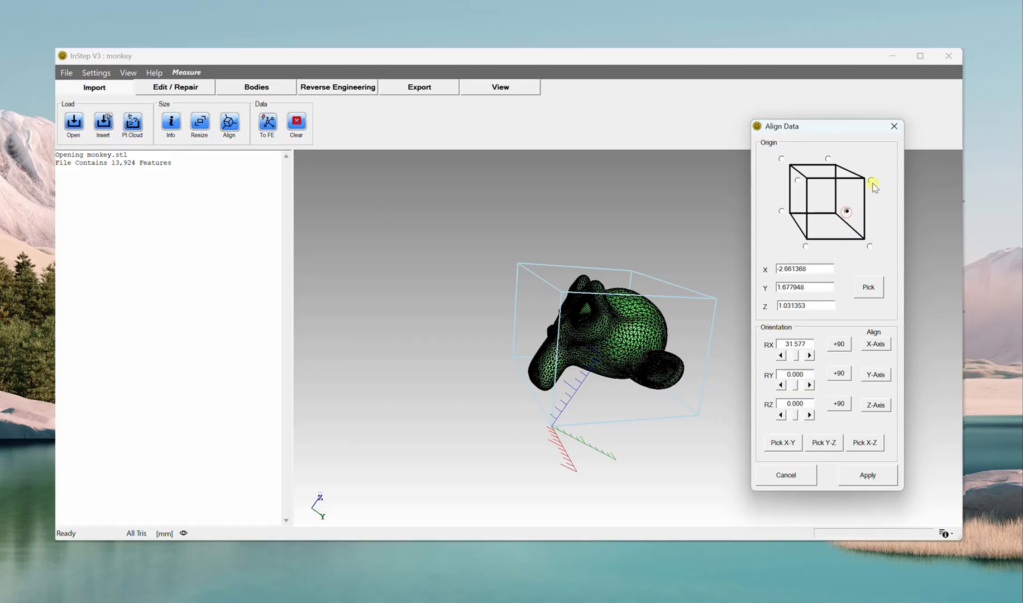
left_click_drag(627, 304, 646, 327)
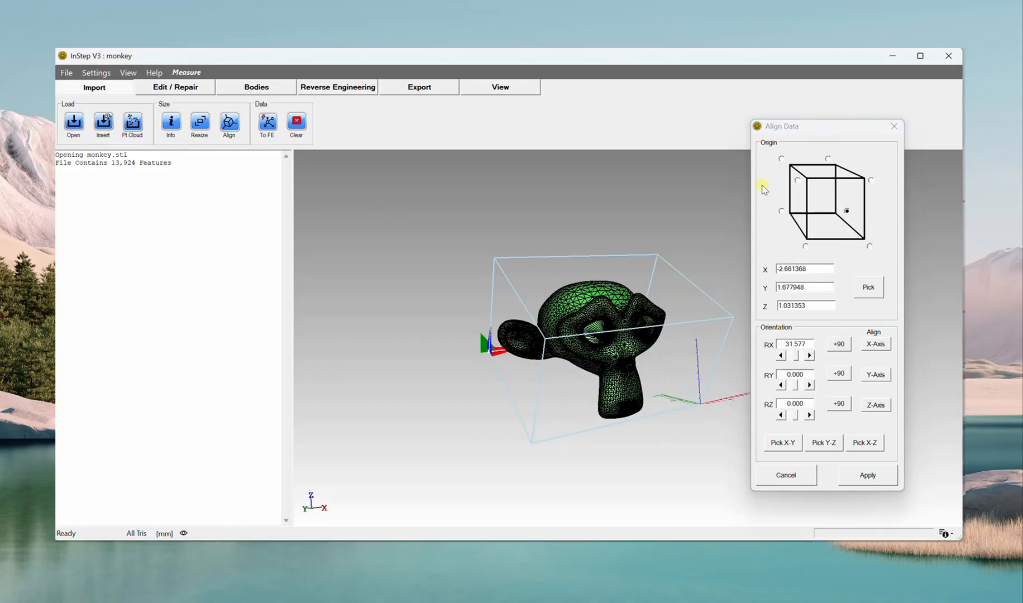
left_click(781, 158)
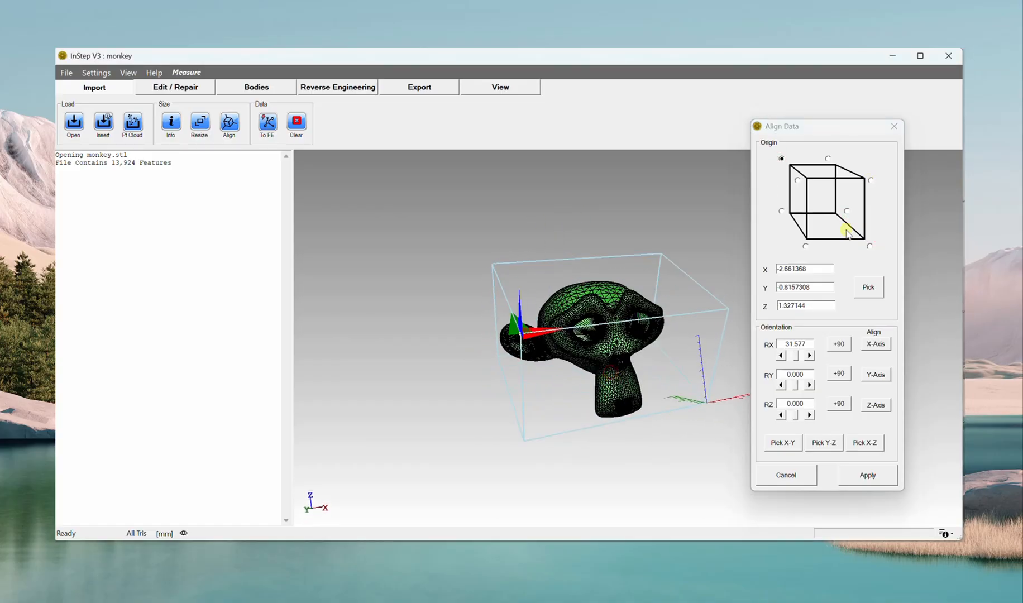
left_click(782, 212)
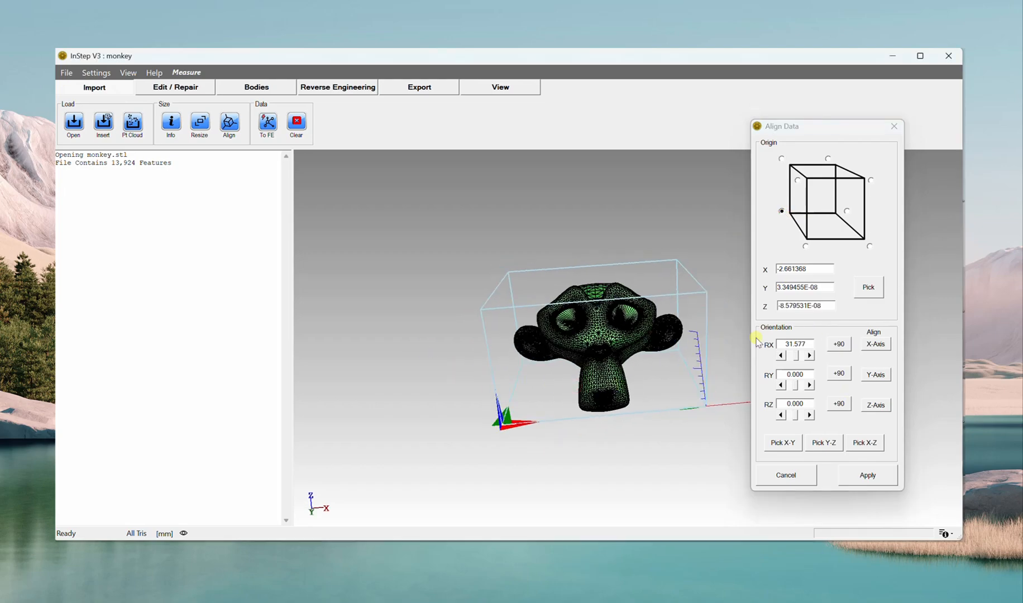
- Try rotating the alignment triad in 90° increments through a full turn about X and a full turn about Y
left_click(839, 344)
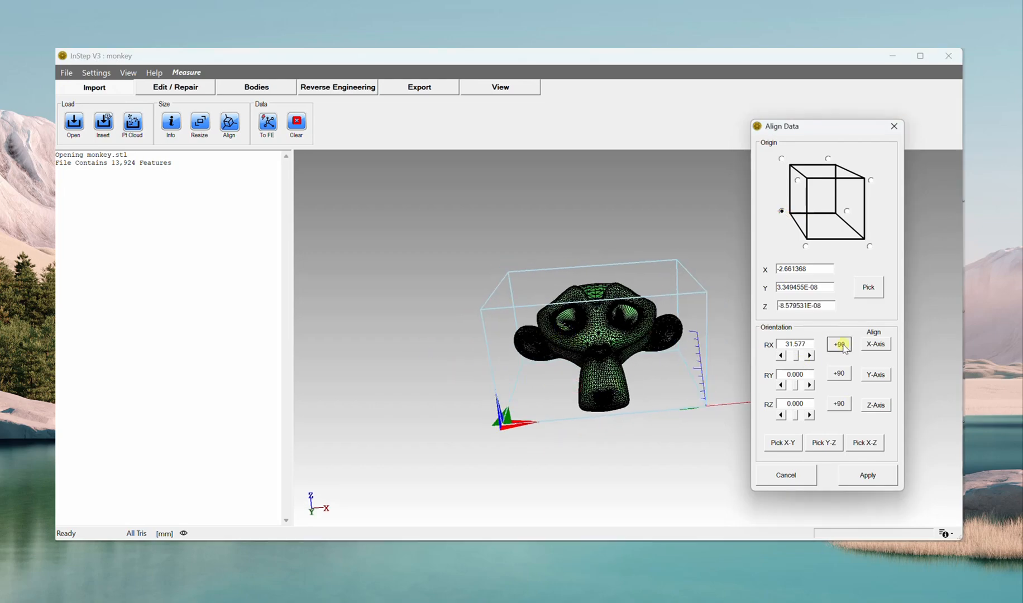
left_click(841, 345)
left_click(843, 345)
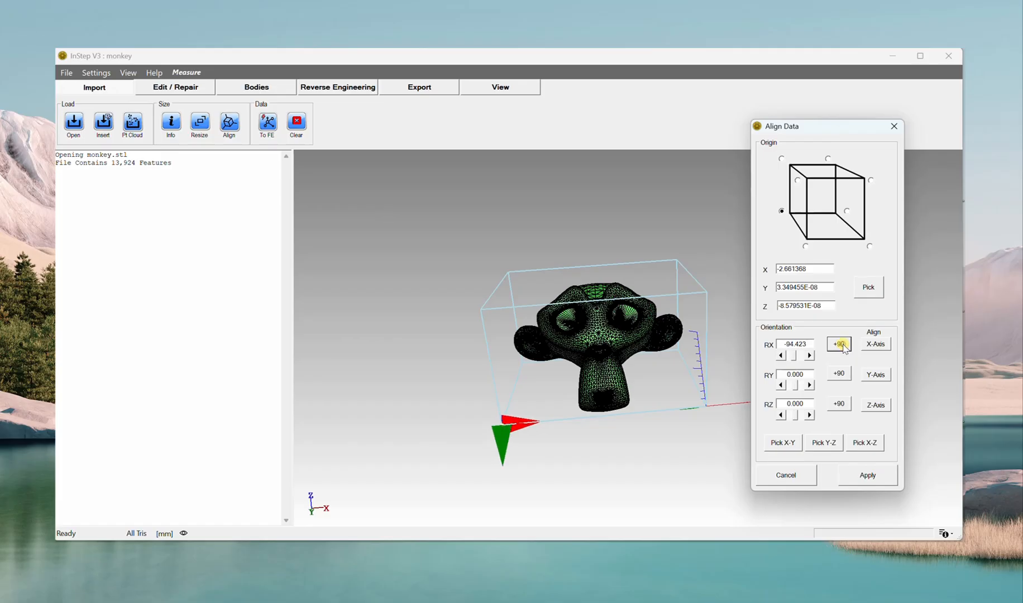
left_click(843, 344)
left_click(839, 374)
left_click(839, 375)
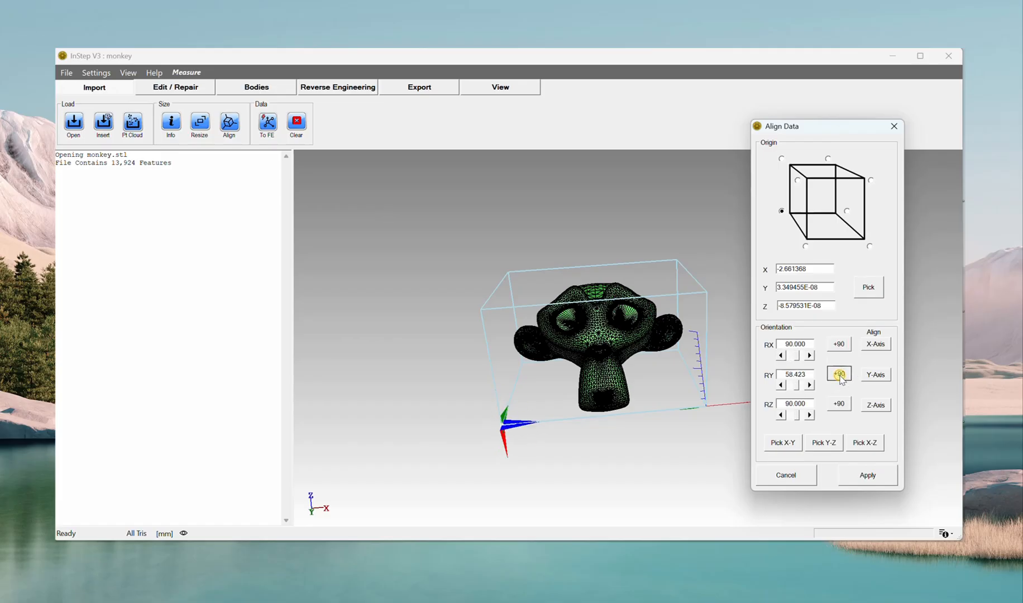
left_click(839, 375)
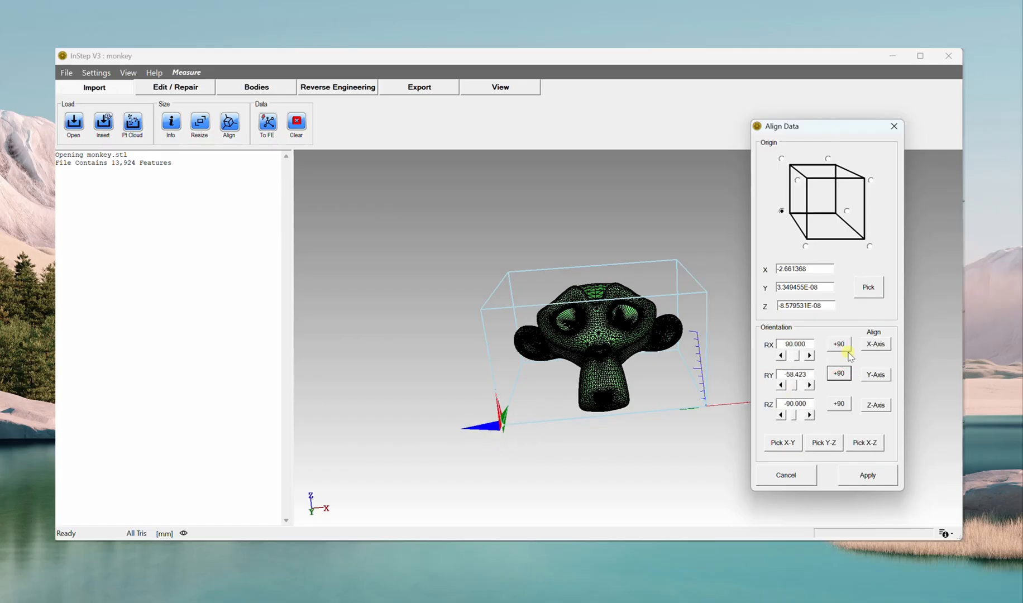
left_click(839, 374)
- Try rotating the alignment triad in 90° increments through a full turn about Z, examine it, and cancel the alignment
left_click(839, 404)
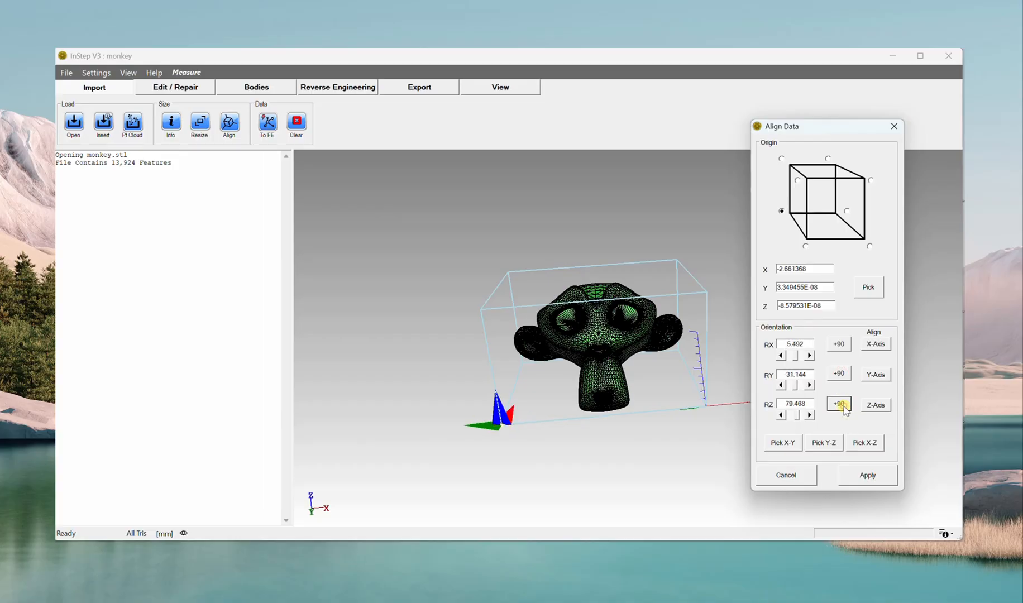
left_click(839, 404)
left_click(843, 406)
left_click(842, 407)
left_click_drag(595, 435, 718, 514)
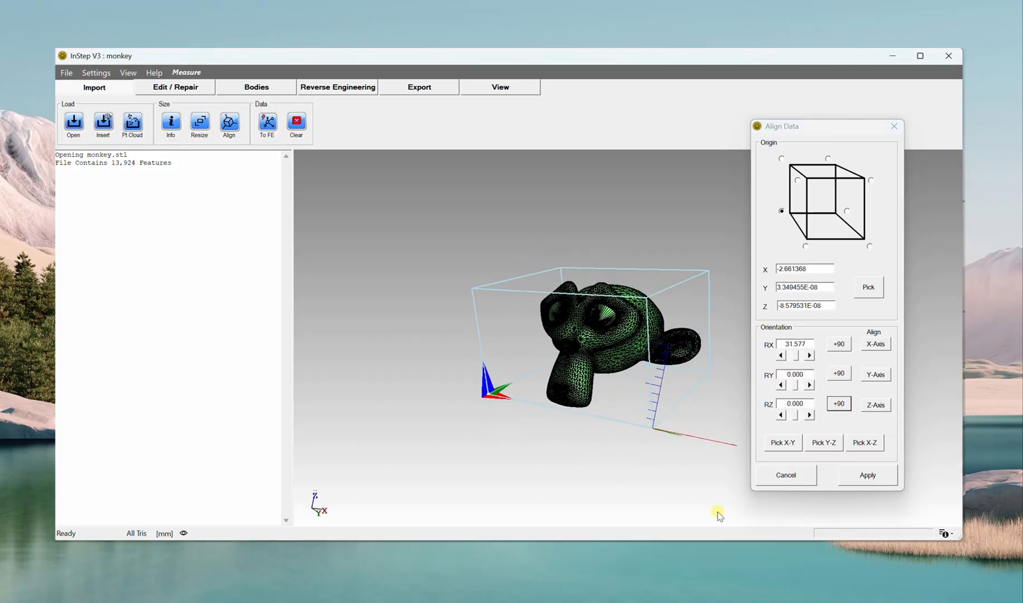
left_click(806, 474)
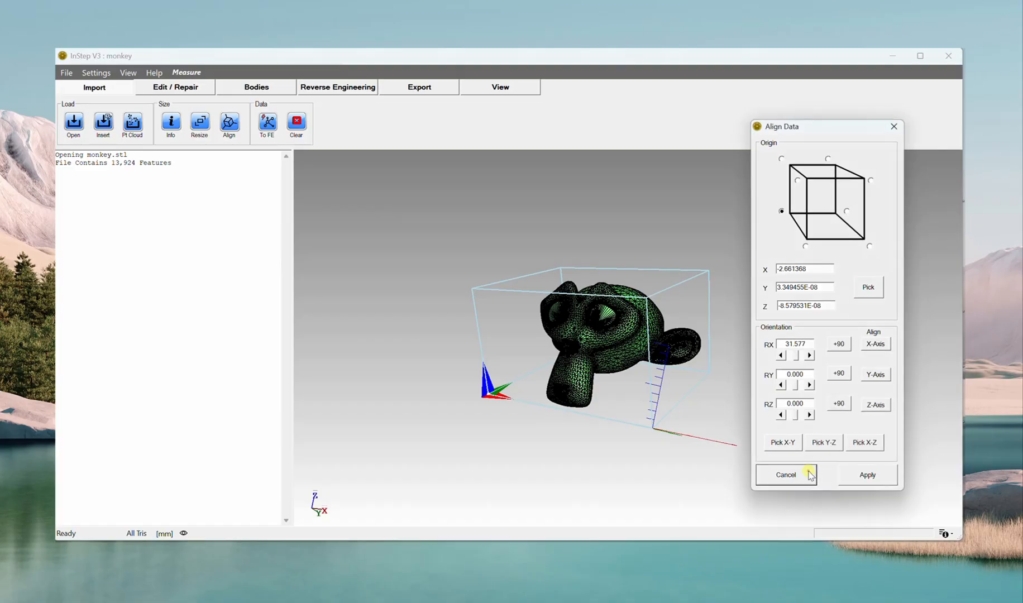
- Examine the monkey's triangulated surface from the front and both sides, including a close look at the head facets
mouse_move(679, 283)
left_mouse_down()
mouse_move(697, 296)
mouse_move(666, 288)
mouse_move(692, 305)
mouse_move(688, 299)
left_mouse_up()
left_click_drag(512, 329, 477, 326)
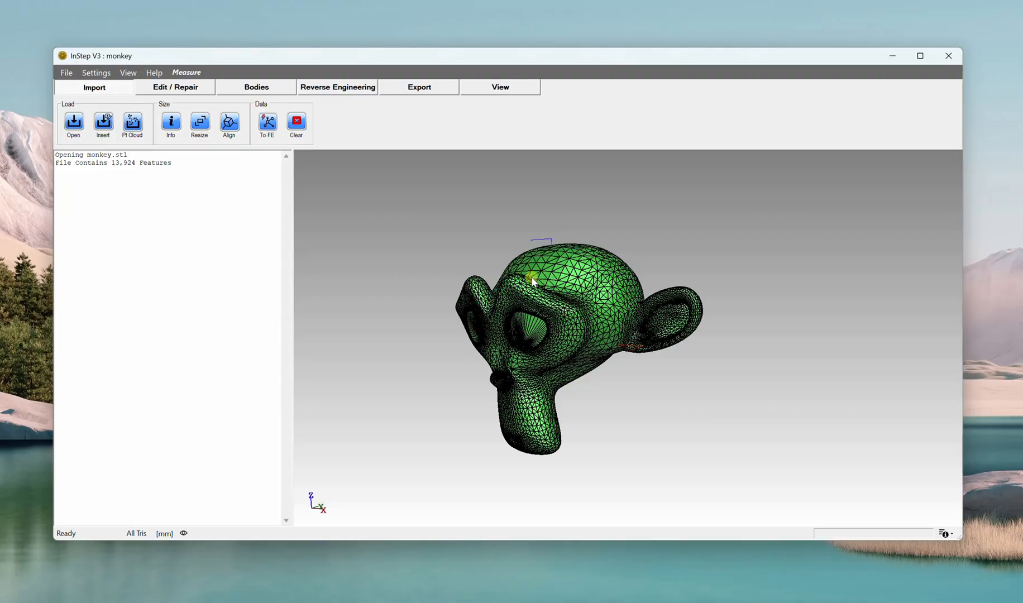
left_click_drag(529, 278, 542, 281)
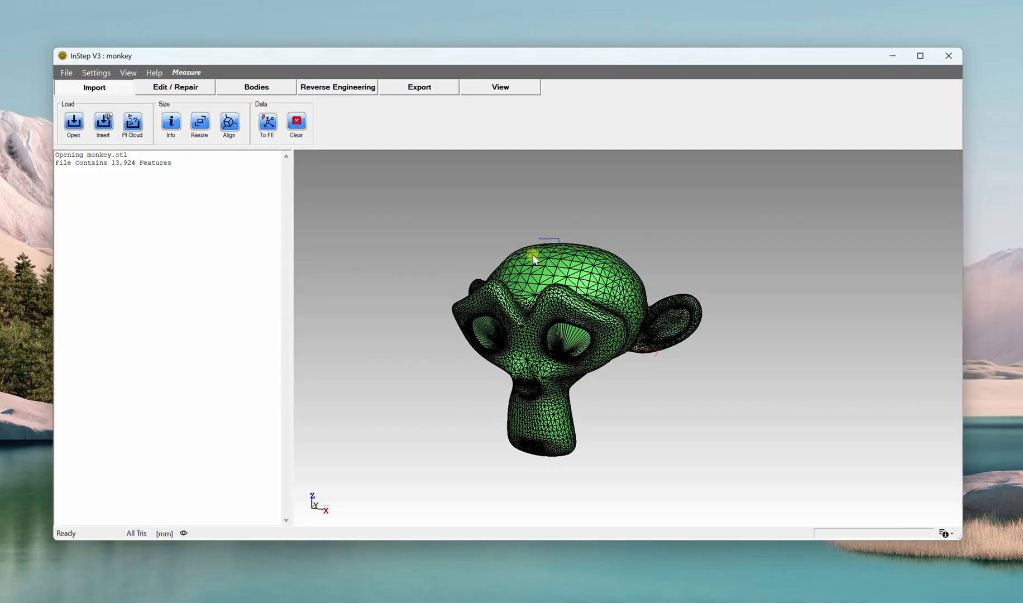
left_click_drag(559, 324, 588, 324)
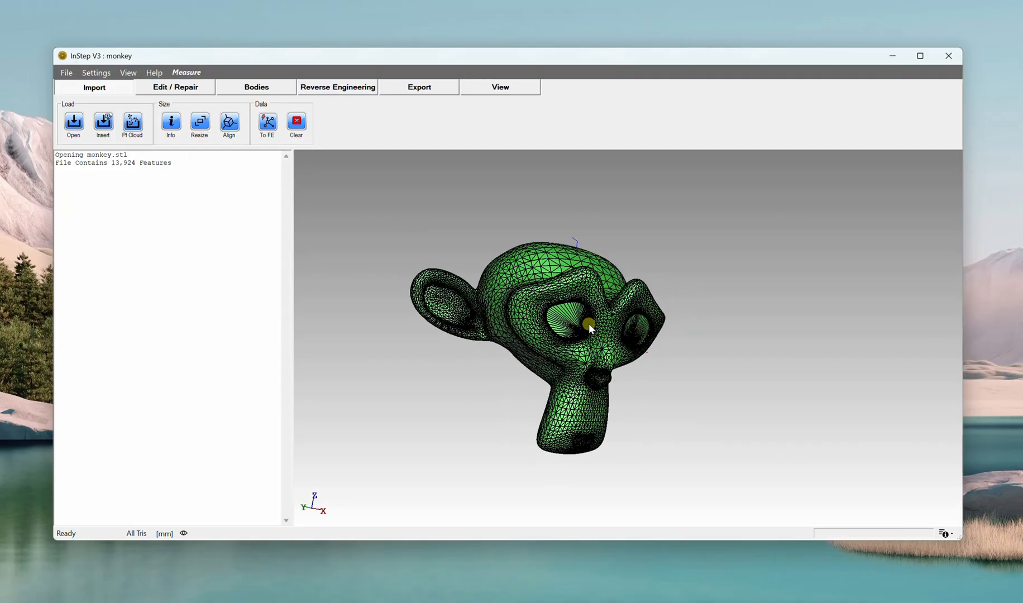
left_click_drag(534, 284, 527, 286)
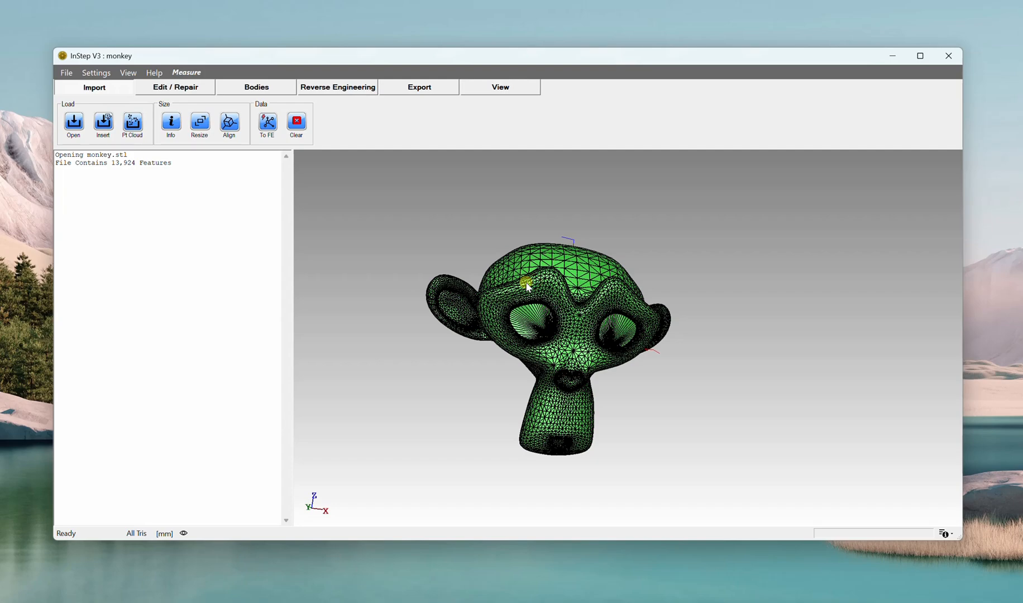
left_click_drag(526, 285, 602, 346)
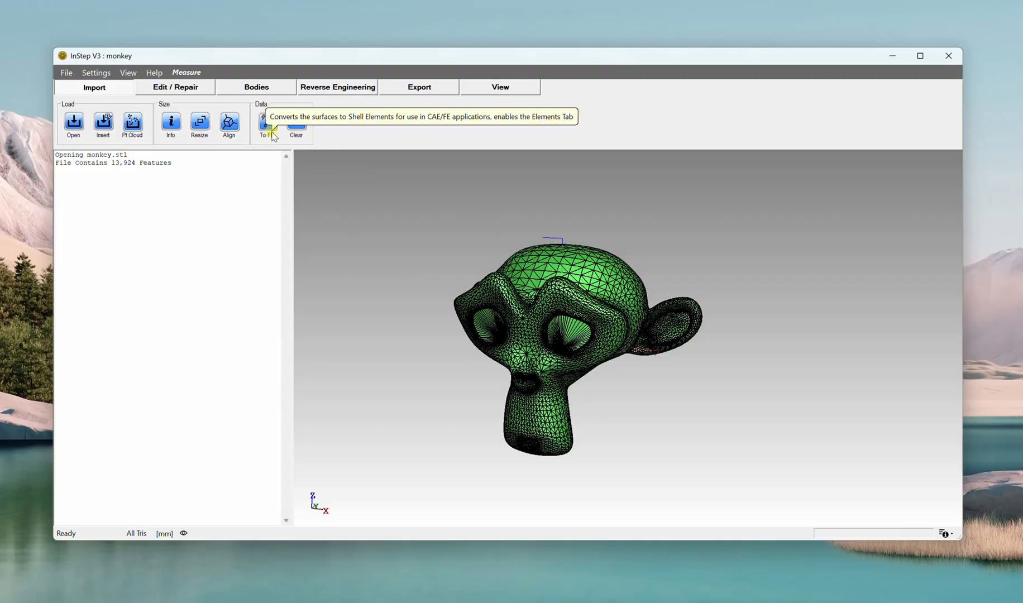
mouse_move(515, 232)
left_mouse_down()
mouse_move(580, 335)
mouse_move(532, 224)
mouse_move(523, 319)
mouse_move(523, 251)
left_mouse_up()
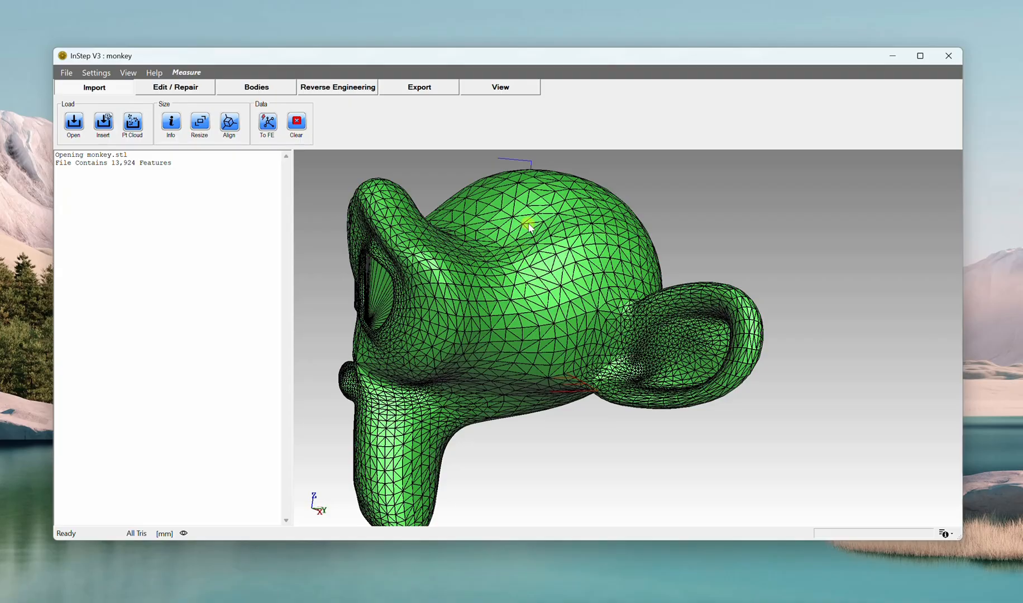
left_click_drag(529, 225, 544, 245)
scroll(516, 272, "up", 2)
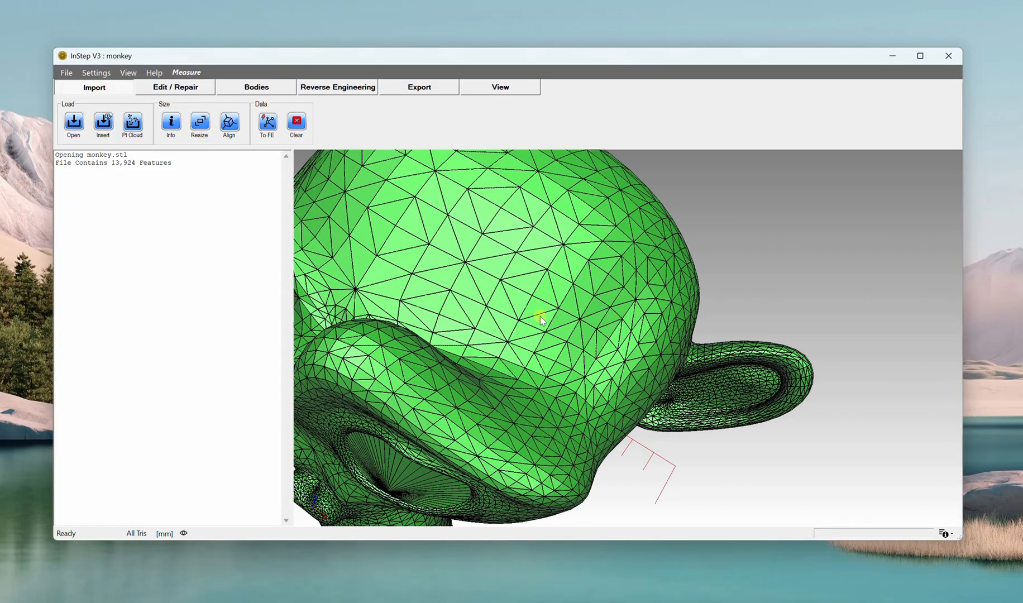
scroll(540, 319, "down", 4)
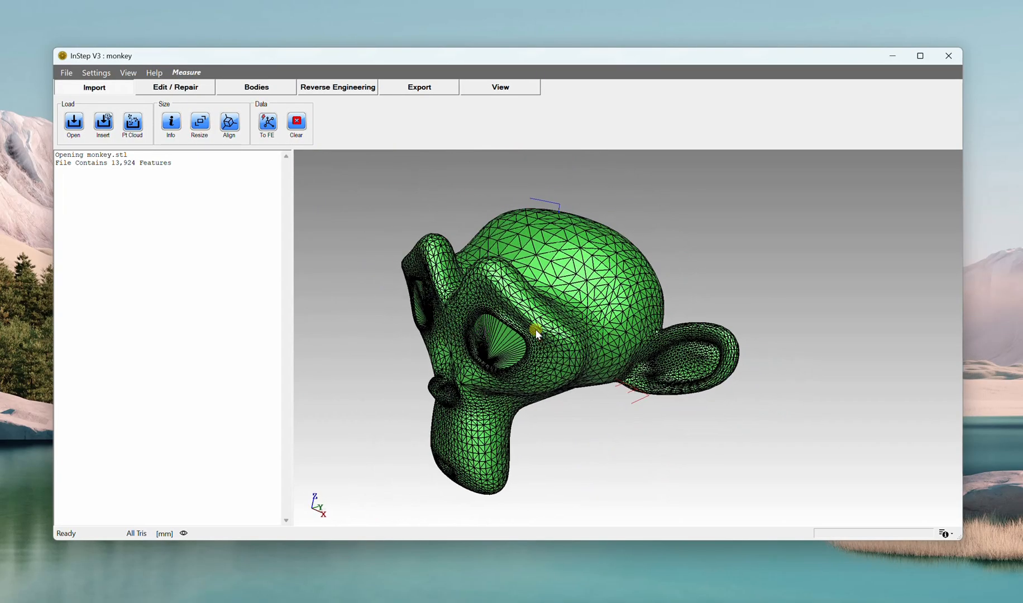
mouse_move(536, 330)
middle_mouse_down()
mouse_move(523, 299)
mouse_move(615, 325)
mouse_move(547, 326)
mouse_move(539, 311)
mouse_move(525, 319)
middle_mouse_up()
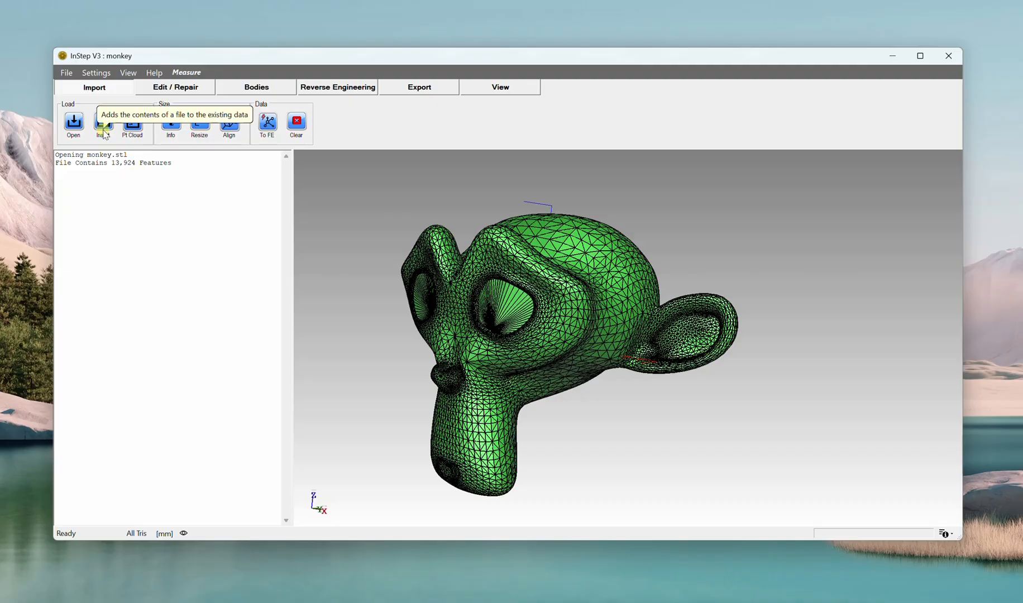
middle_click_drag(483, 321, 492, 324)
scroll(641, 354, "down", 3)
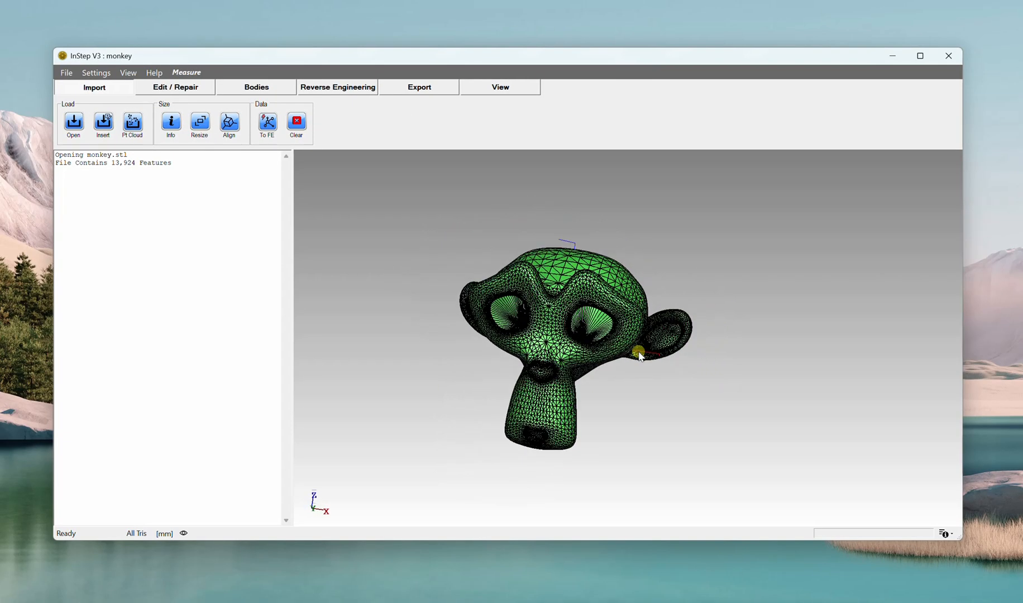
mouse_move(559, 351)
middle_mouse_down()
mouse_move(576, 350)
mouse_move(564, 353)
middle_mouse_up()
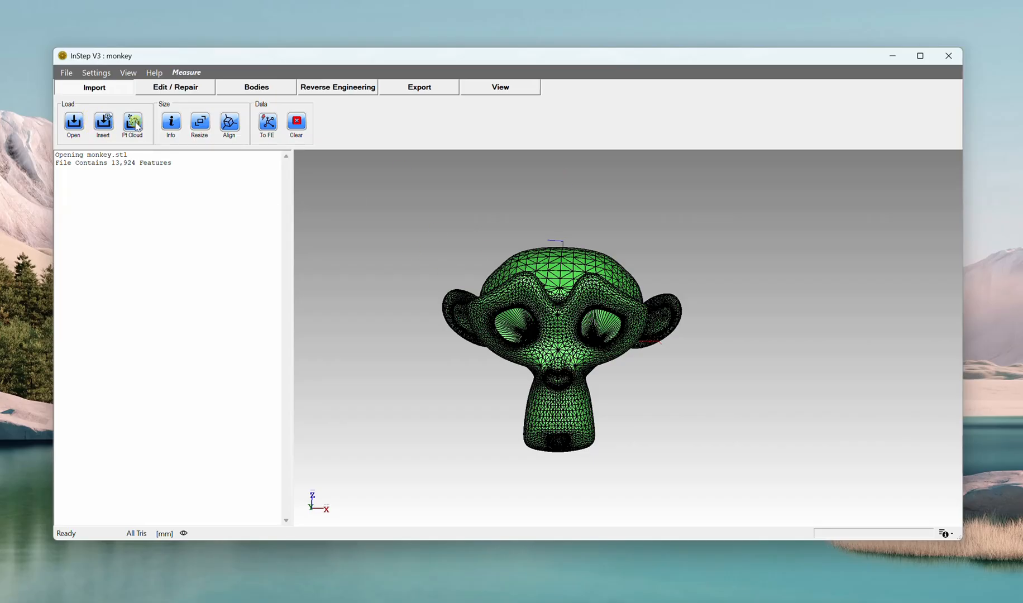
- Insert the bodies sample file from the Samples folder into the existing monkey data
left_click(103, 123)
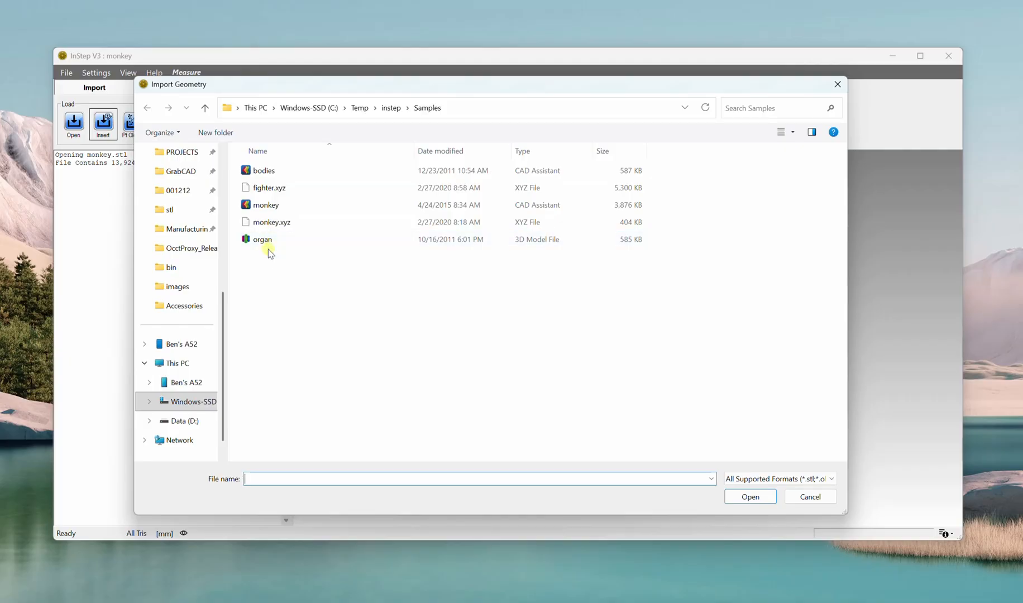
left_click(272, 175)
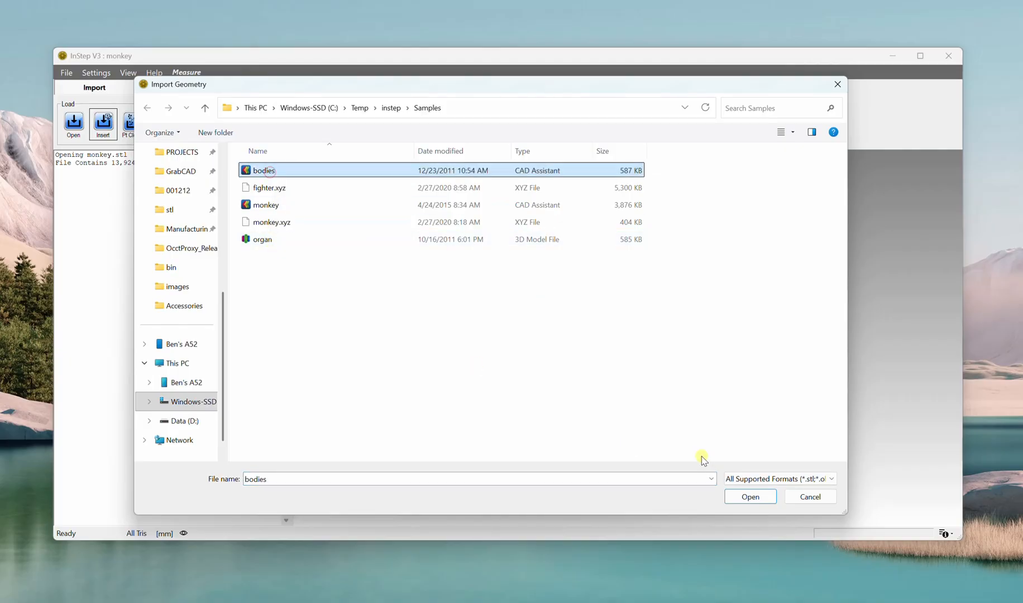
left_click(730, 495)
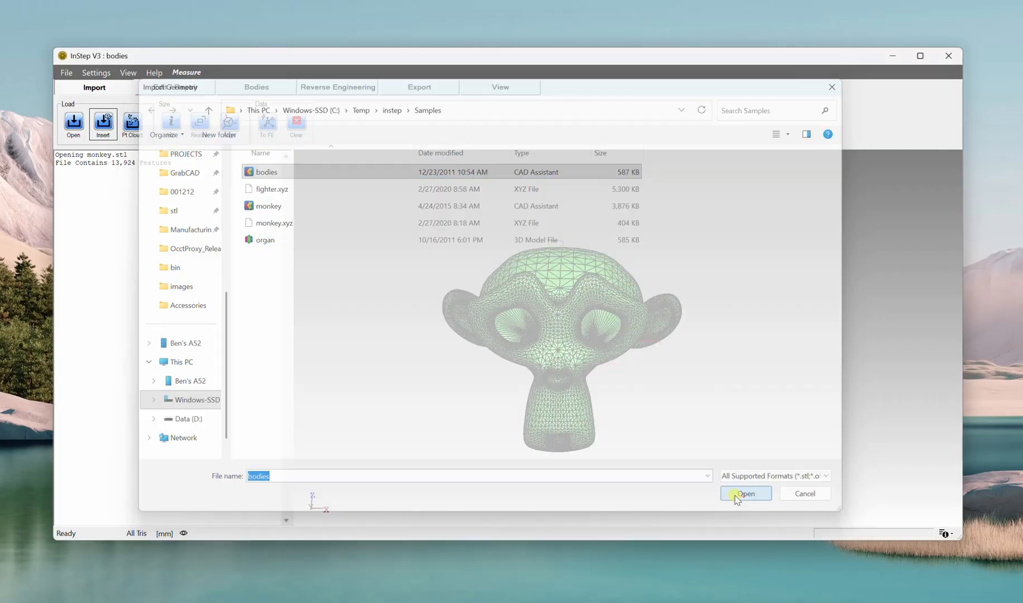
- Examine the inserted spheres from several sides and inspect where the monkey mesh overlaps the corner sphere
scroll(606, 321, "up", 10)
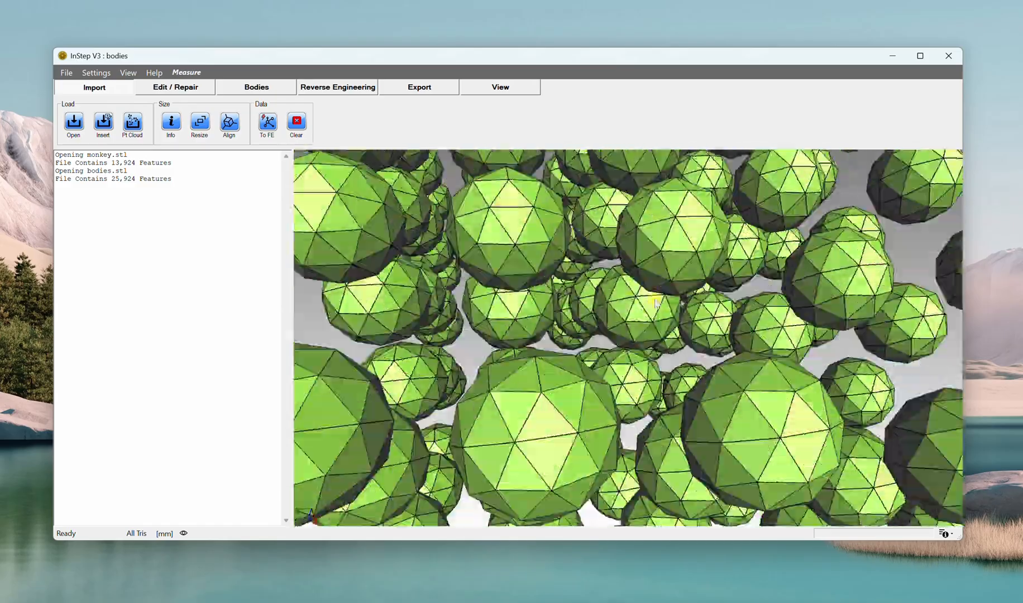
mouse_move(655, 302)
left_mouse_down()
mouse_move(663, 227)
mouse_move(626, 345)
mouse_move(553, 393)
mouse_move(701, 228)
mouse_move(589, 358)
mouse_move(653, 404)
mouse_move(605, 402)
mouse_move(605, 354)
mouse_move(598, 365)
mouse_move(526, 345)
mouse_move(662, 365)
mouse_move(509, 434)
mouse_move(648, 361)
left_mouse_up()
scroll(610, 383, "up", 5)
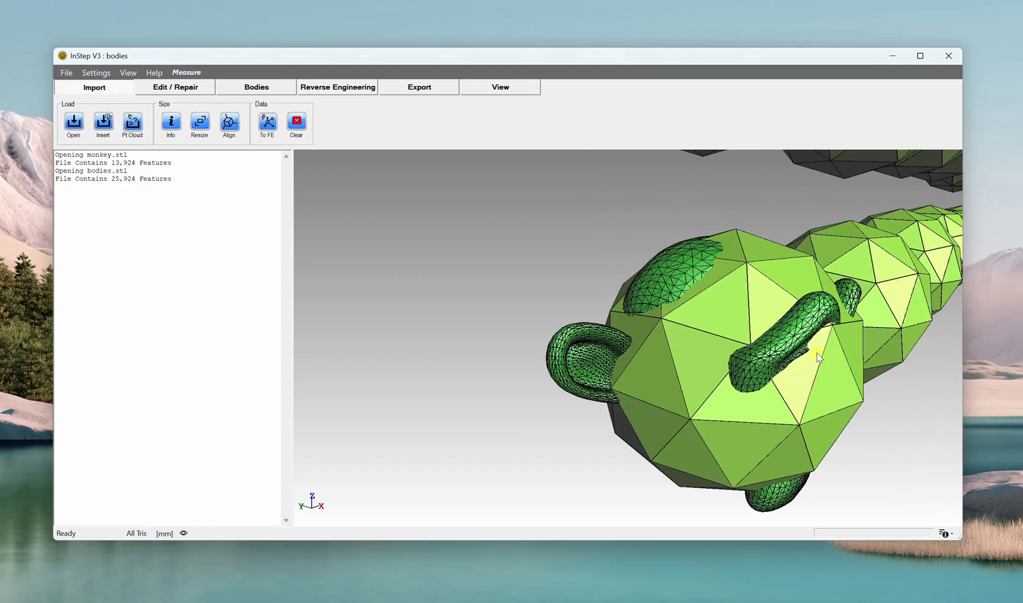
mouse_move(815, 349)
left_mouse_down()
mouse_move(802, 354)
mouse_move(717, 282)
left_mouse_up()
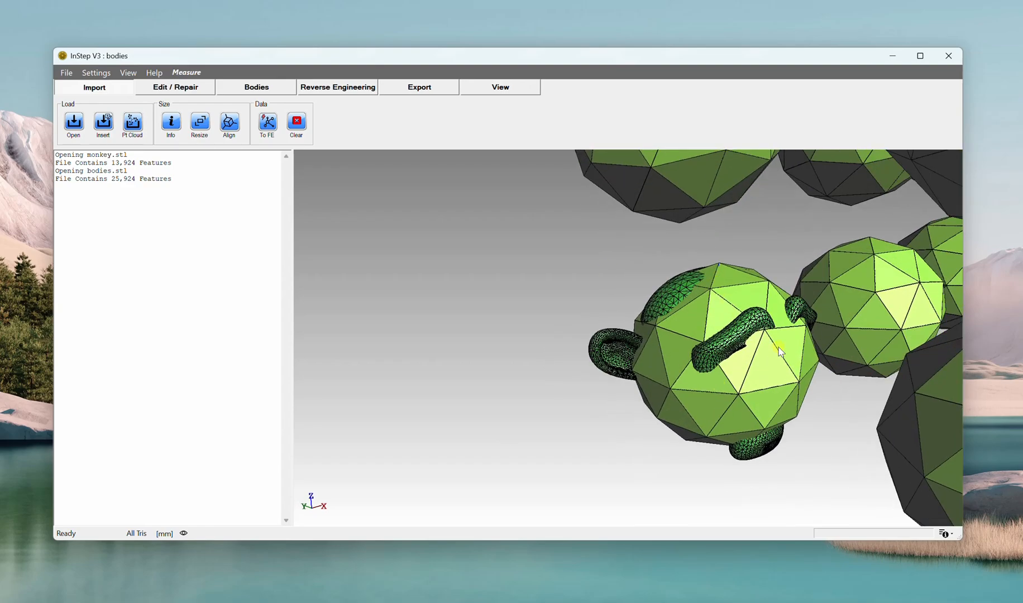
scroll(784, 357, "down", 8)
scroll(783, 312, "down", 3)
middle_click_drag(782, 313, 672, 369)
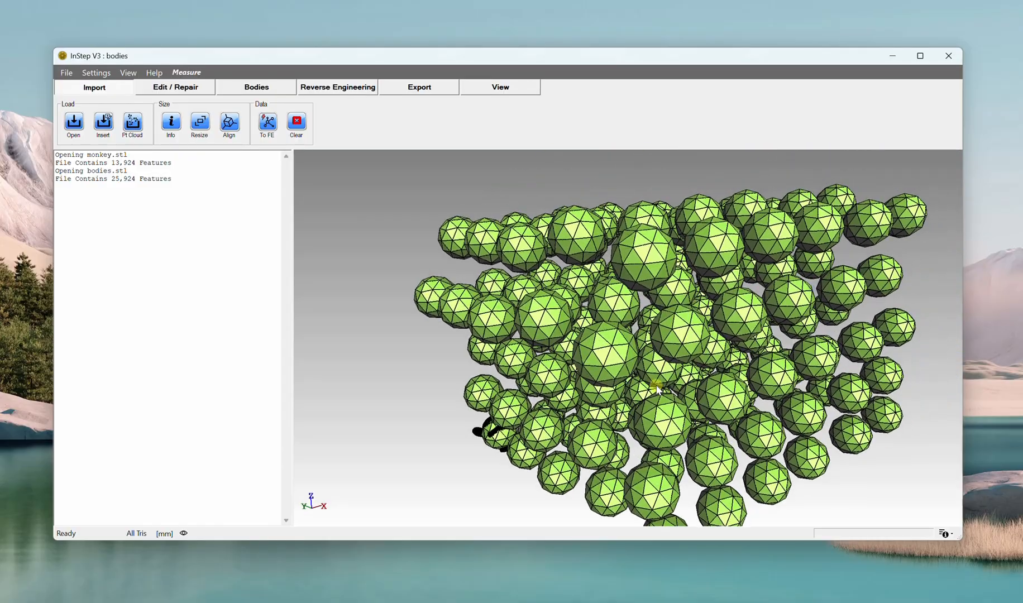
scroll(673, 368, "down", 4)
left_click_drag(672, 369, 636, 392)
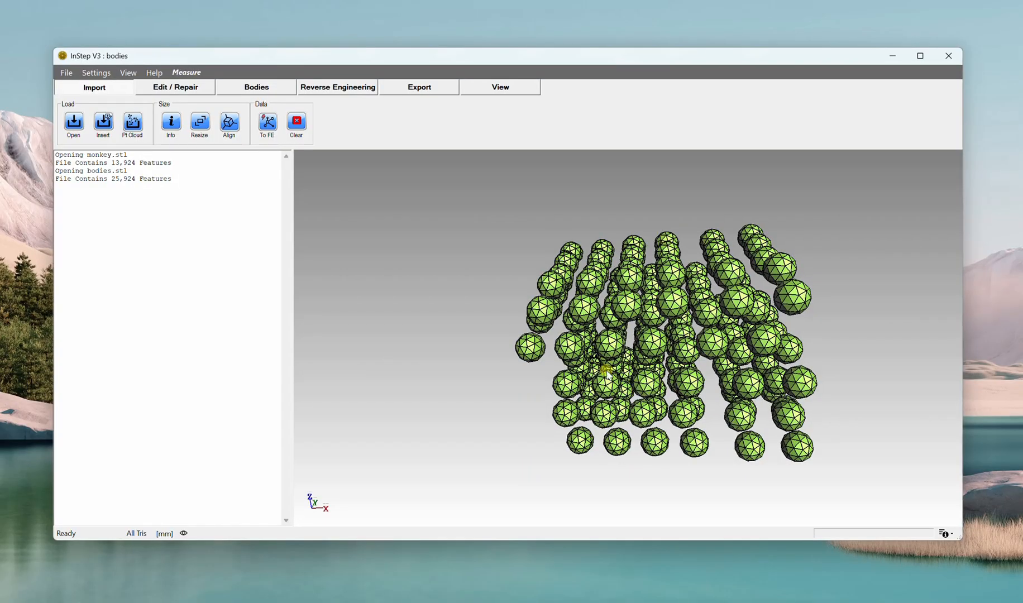
left_click_drag(602, 365, 545, 418)
scroll(545, 421, "up", 5)
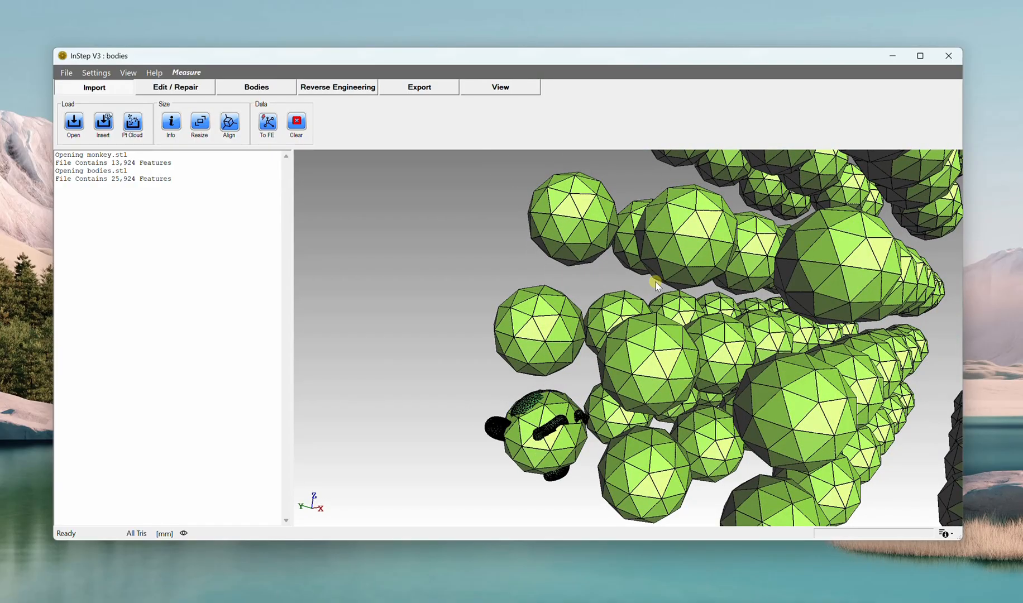
left_click_drag(655, 278, 633, 292)
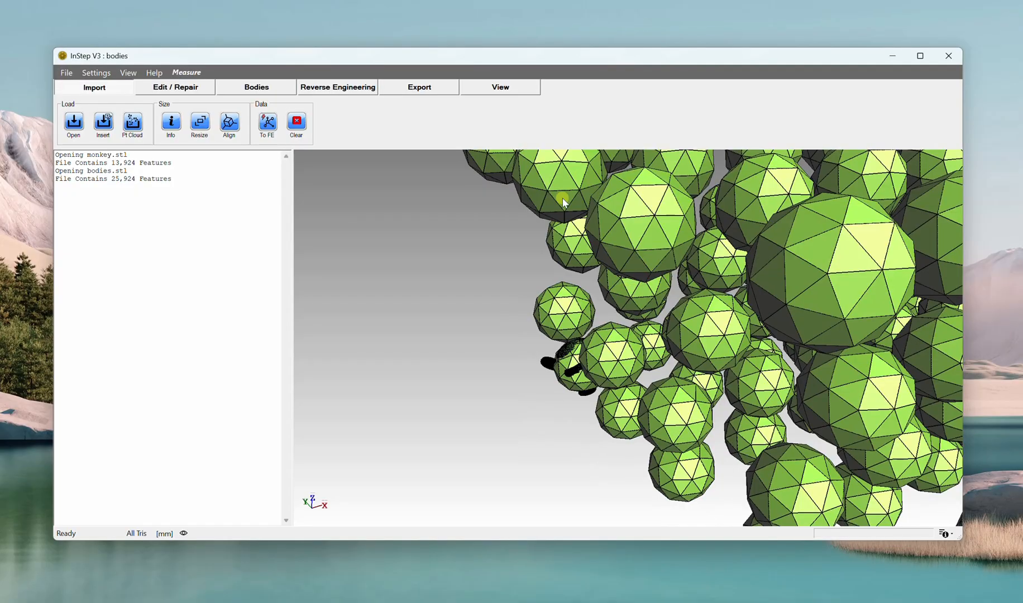
scroll(660, 366, "down", 5)
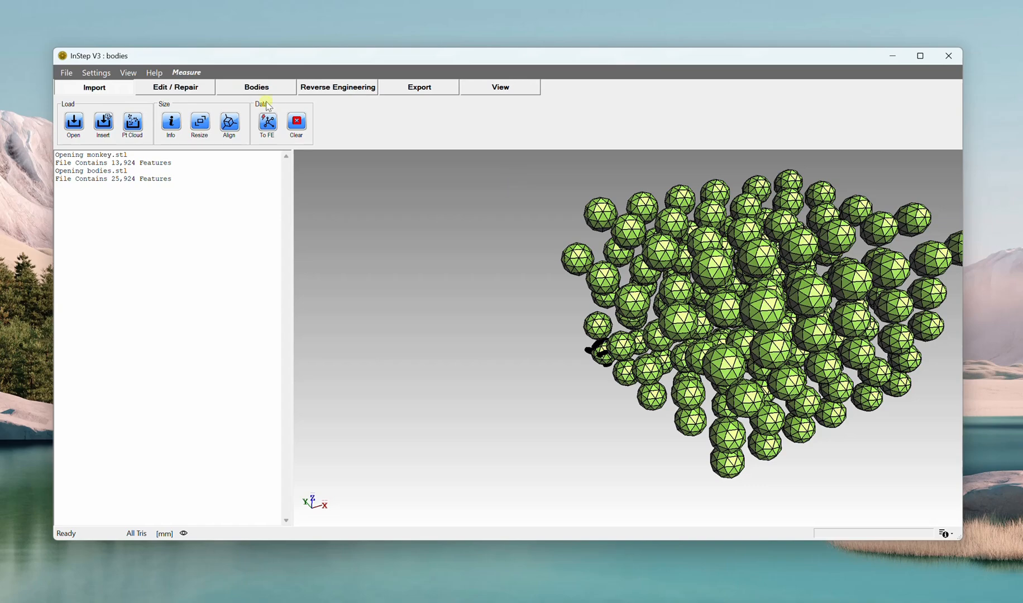
- Preview and apply a Split of all bodies at non-manifold edges, leaving the By Angle option off
left_click(230, 90)
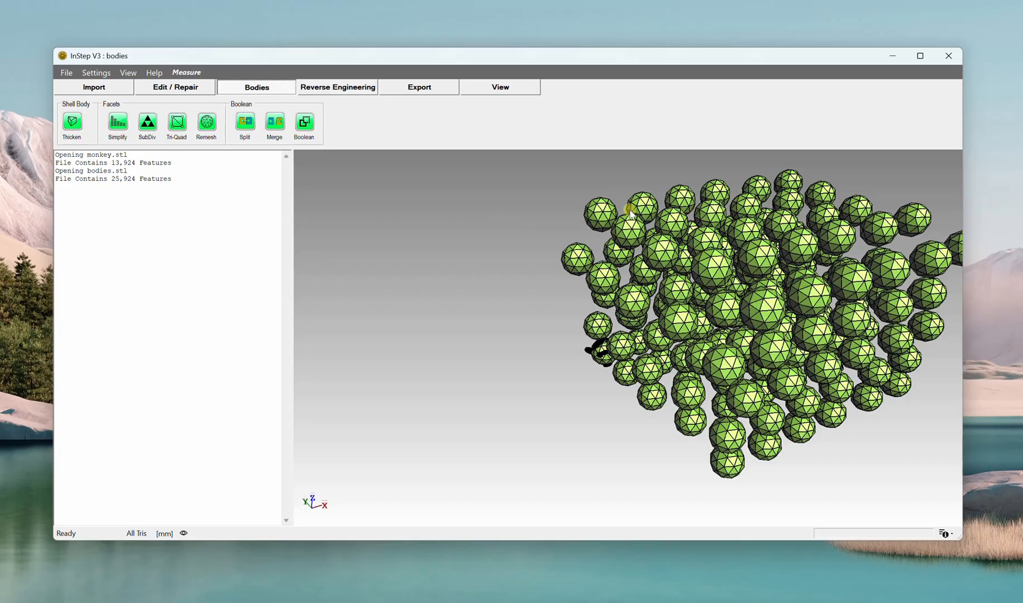
left_click(244, 124)
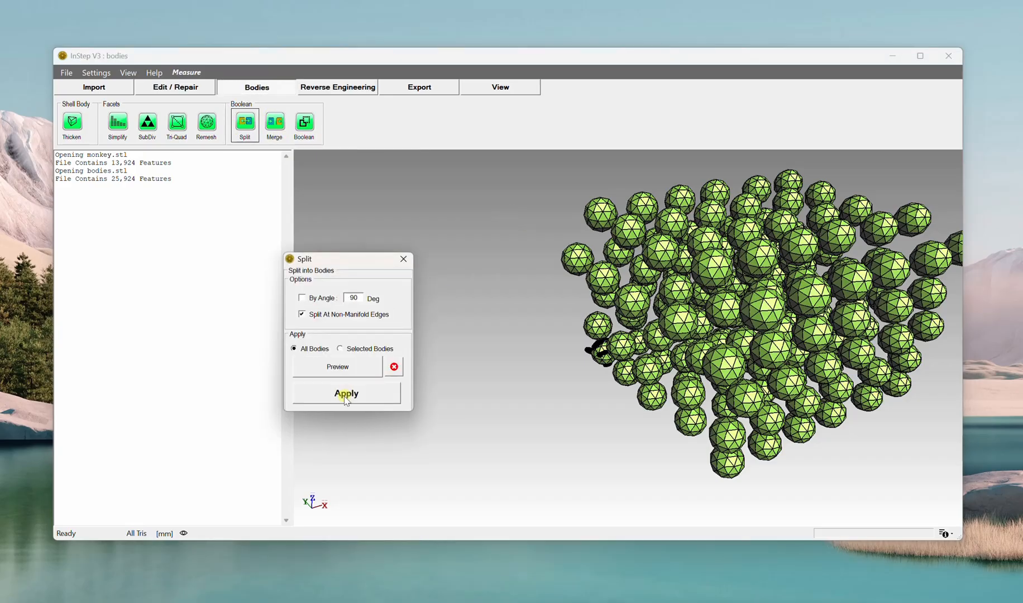
left_click(341, 371)
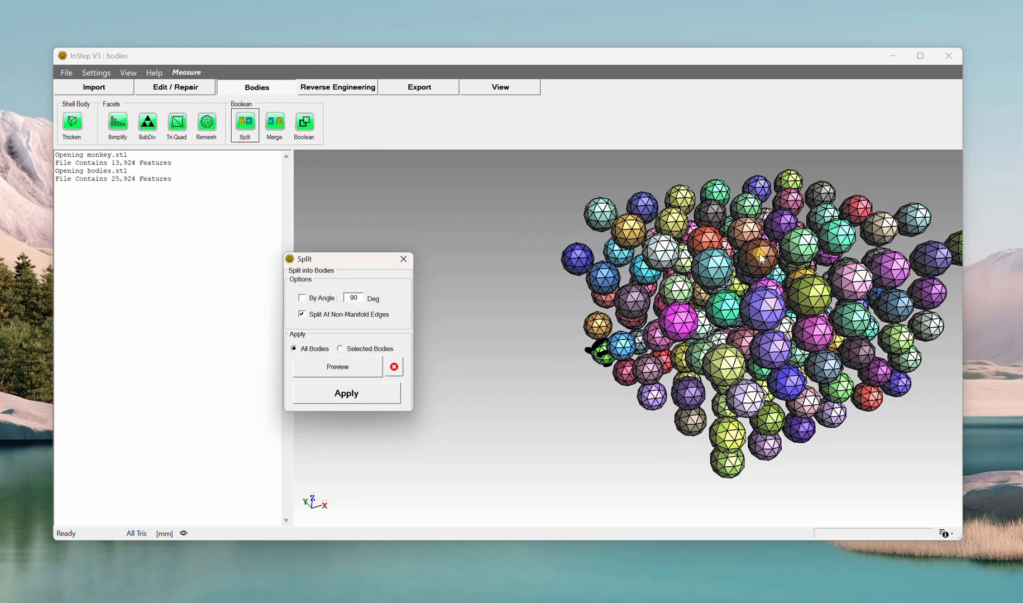
left_click(346, 393)
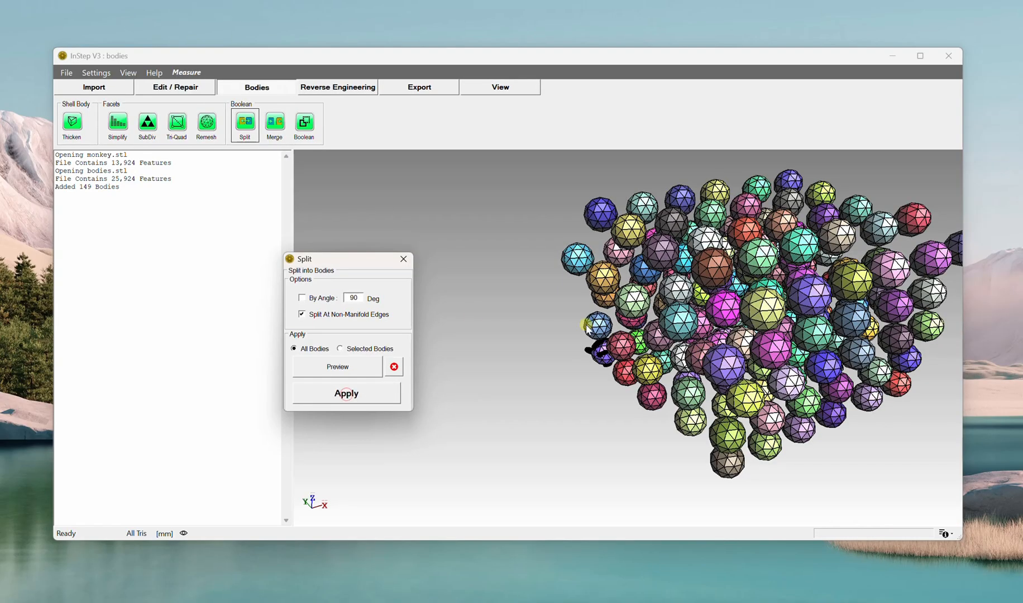
left_click(403, 259)
scroll(502, 385, "up", 5)
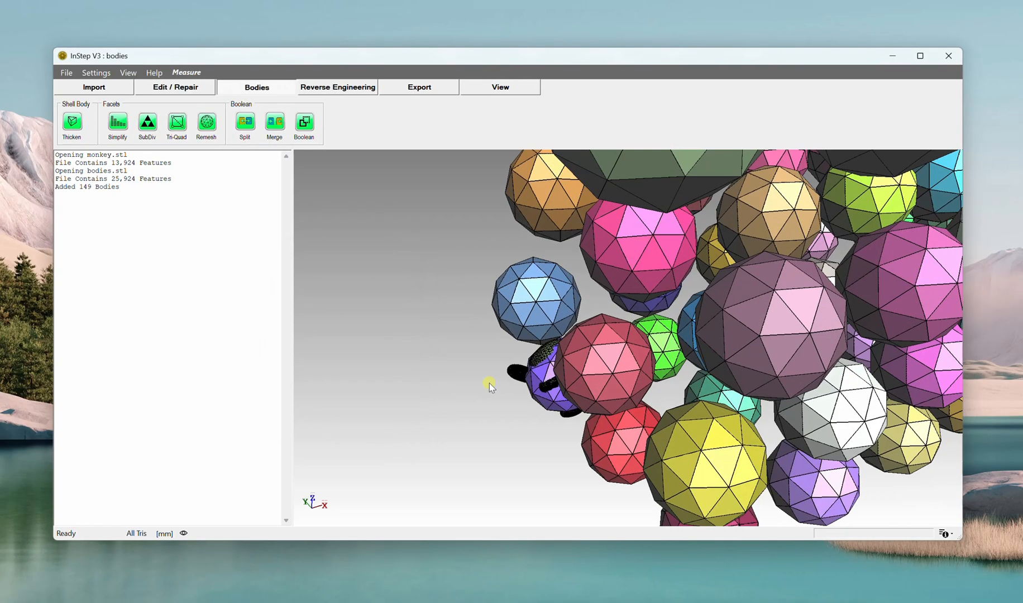
scroll(489, 383, "up", 5)
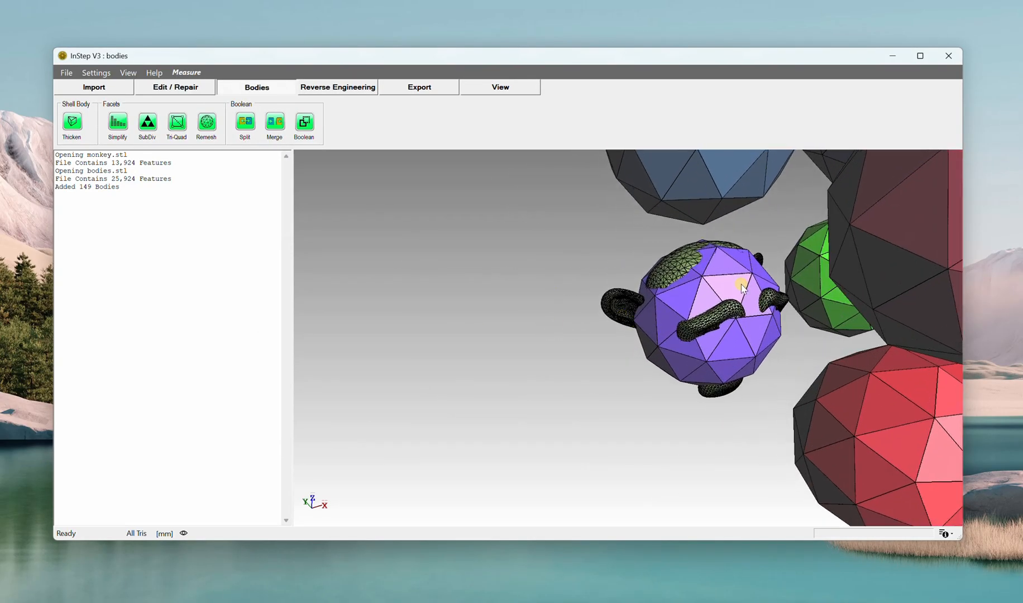
- Select the monkey body and delete all the other bodies, keeping only the monkey mesh
scroll(746, 282, "up", 3)
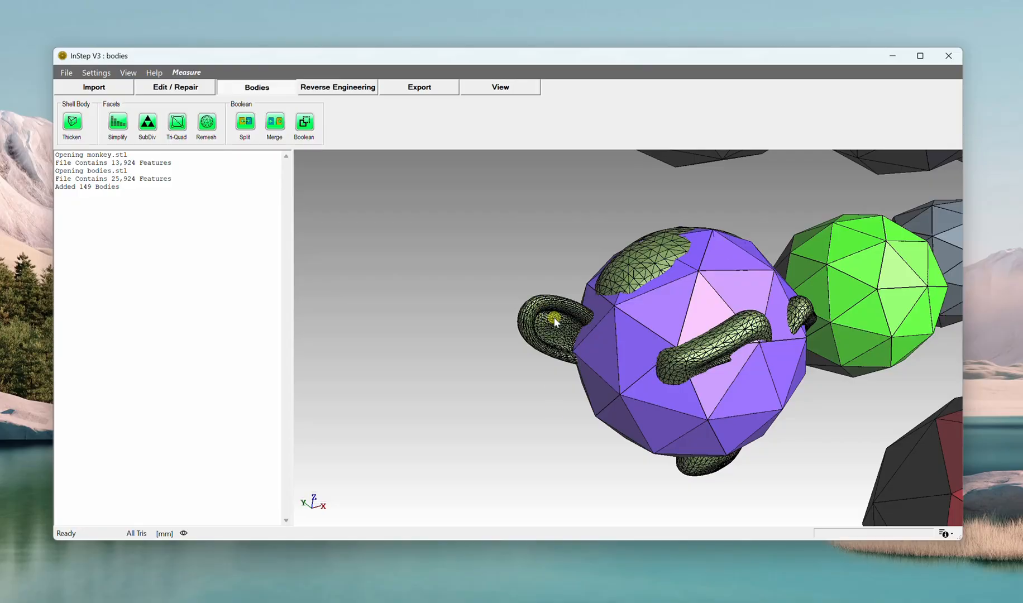
left_click(639, 257)
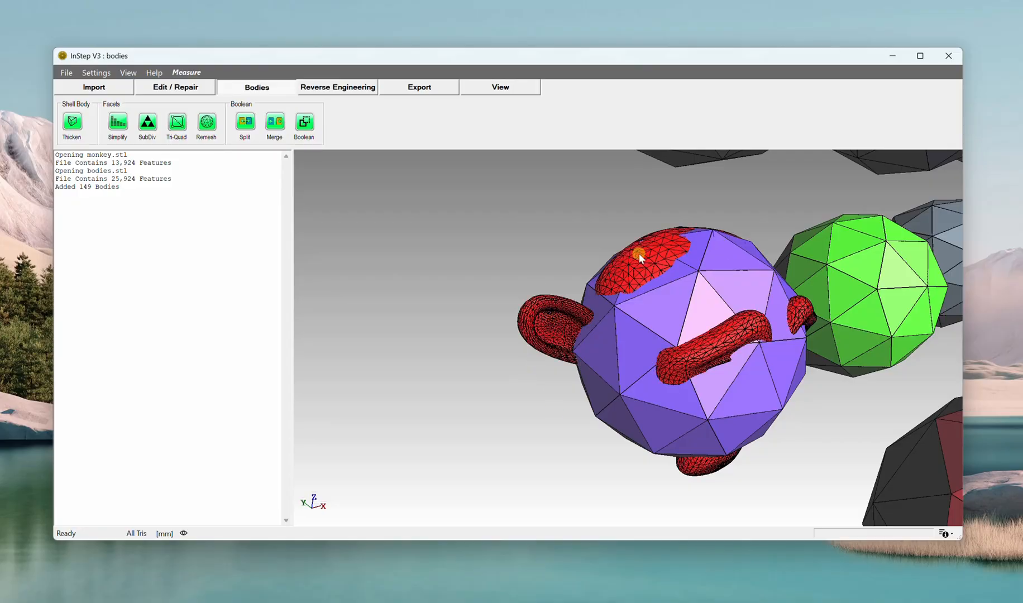
right_click(534, 316)
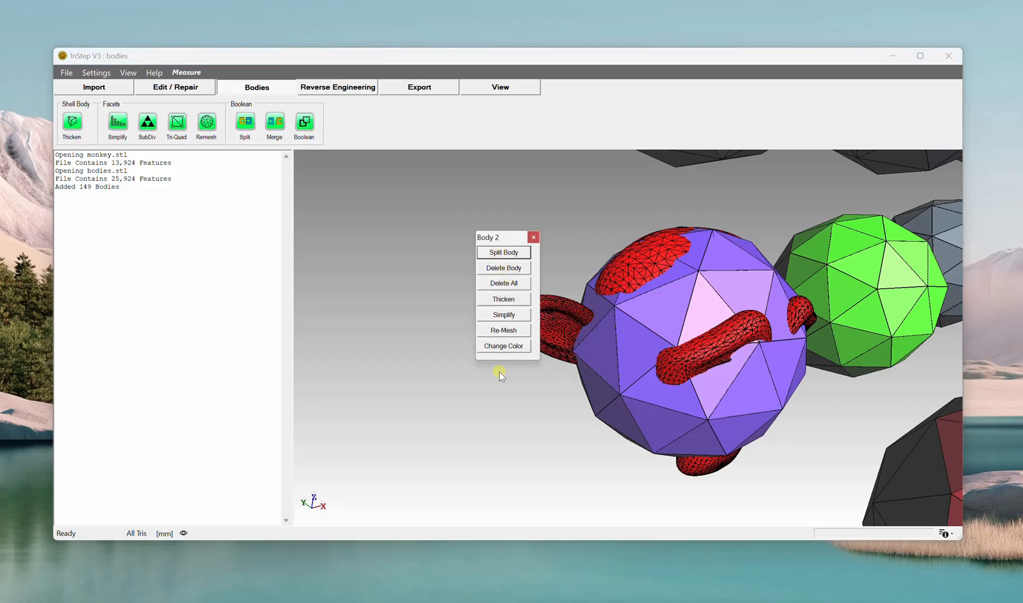
left_click(505, 285)
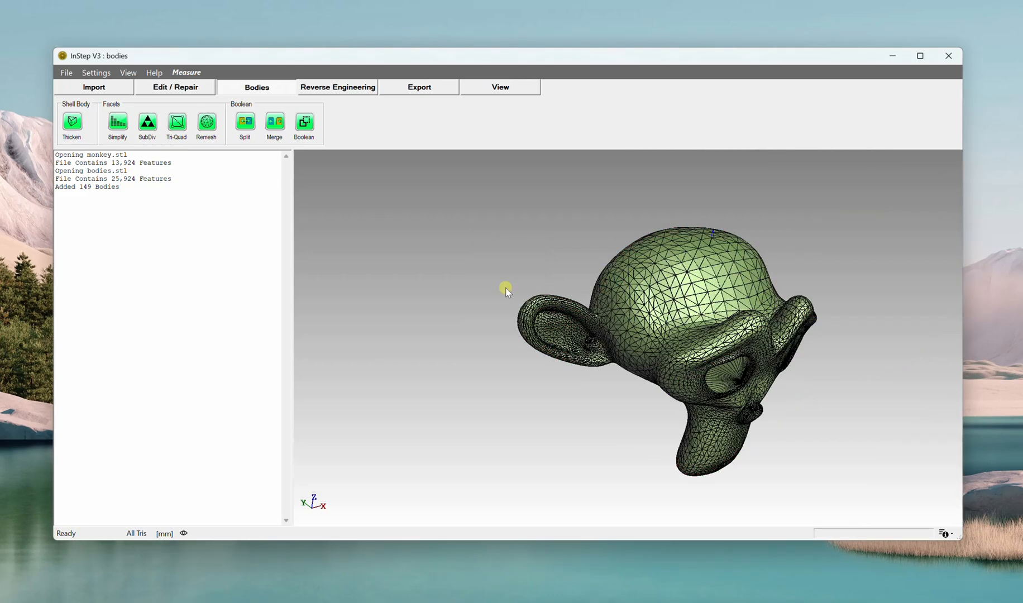
scroll(782, 367, "up", 1)
scroll(781, 377, "down", 7)
scroll(776, 397, "down", 3)
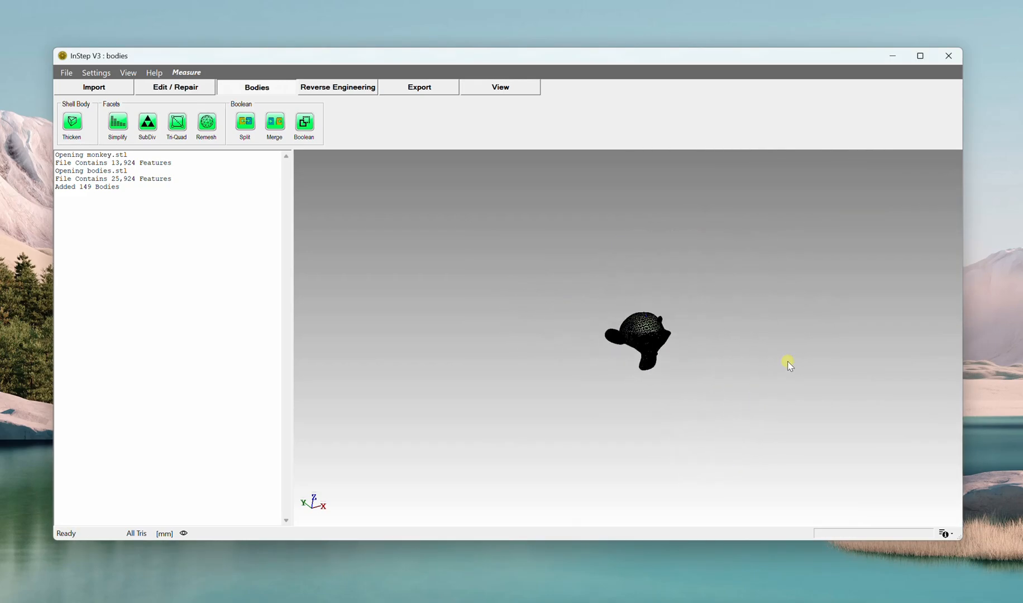
mouse_move(788, 361)
left_mouse_down()
mouse_move(693, 362)
mouse_move(698, 304)
mouse_move(725, 328)
mouse_move(717, 327)
left_mouse_up()
scroll(780, 359, "up", 8)
- Import the fighter.xyz point cloud from the Samples folder for surface construction
left_click(79, 86)
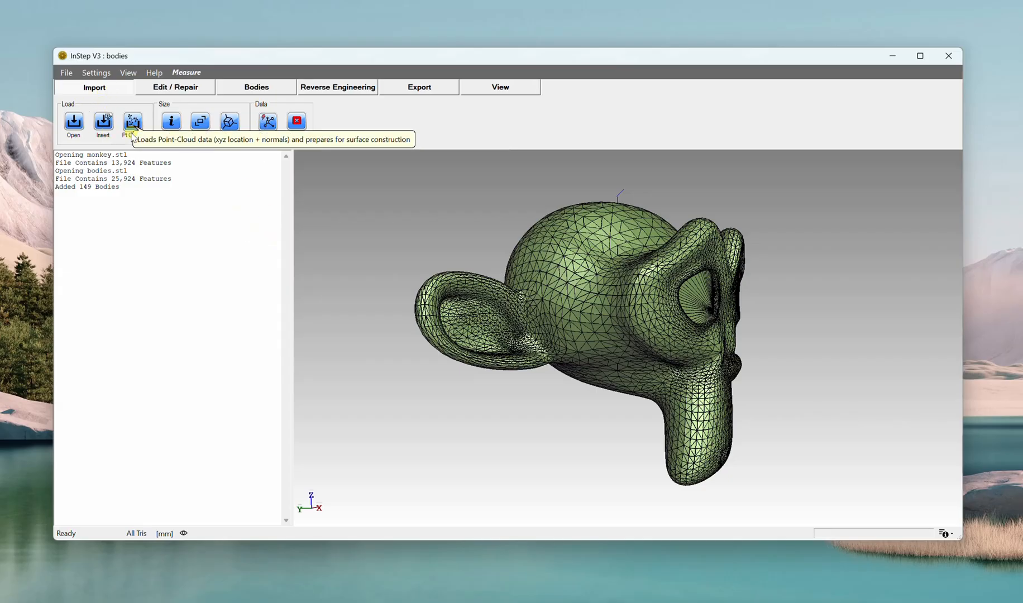
left_click_drag(468, 260, 446, 255)
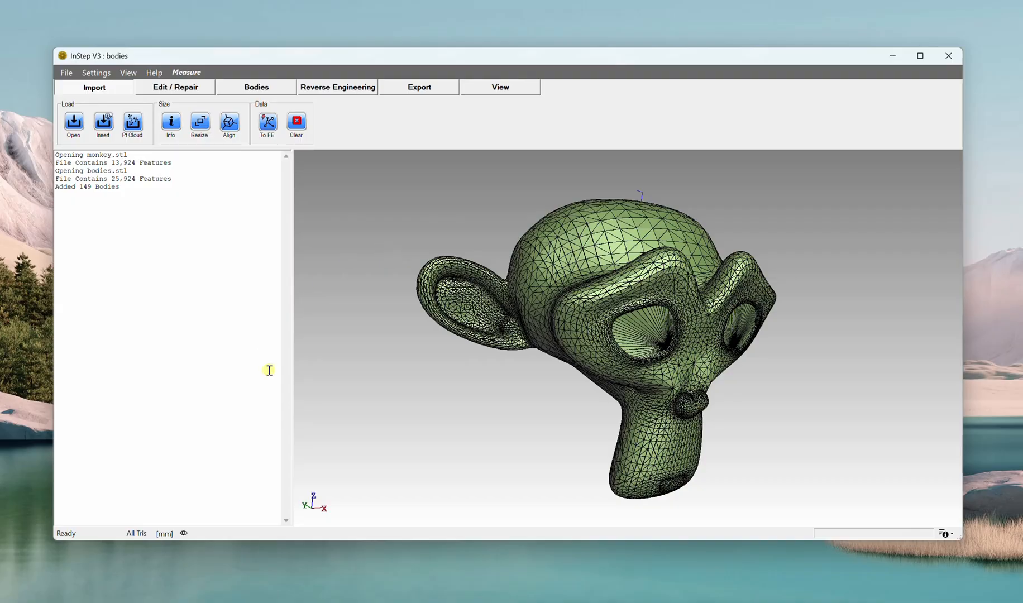
left_click_drag(690, 396, 661, 397)
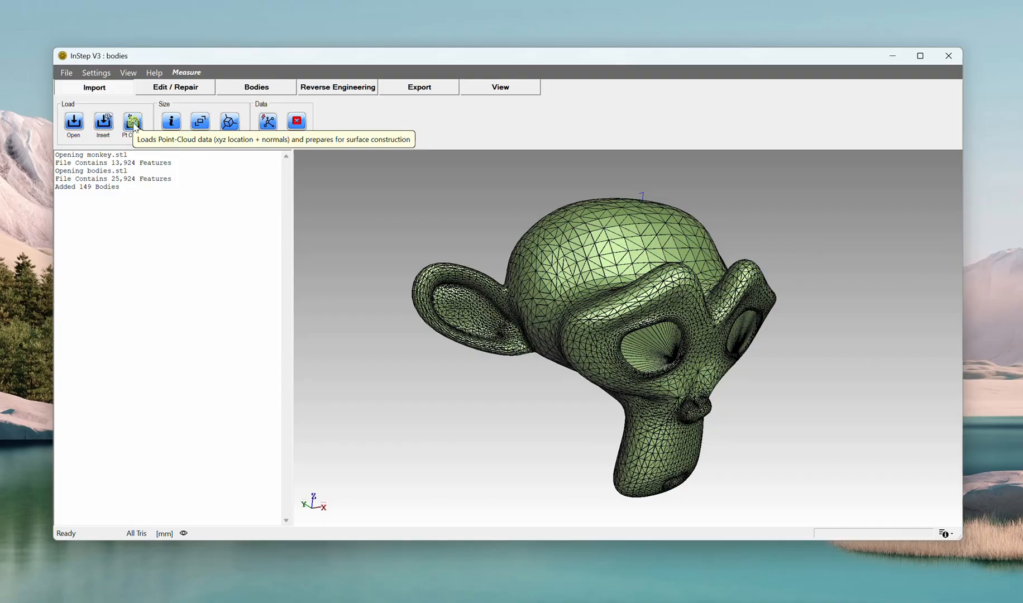
left_click(133, 121)
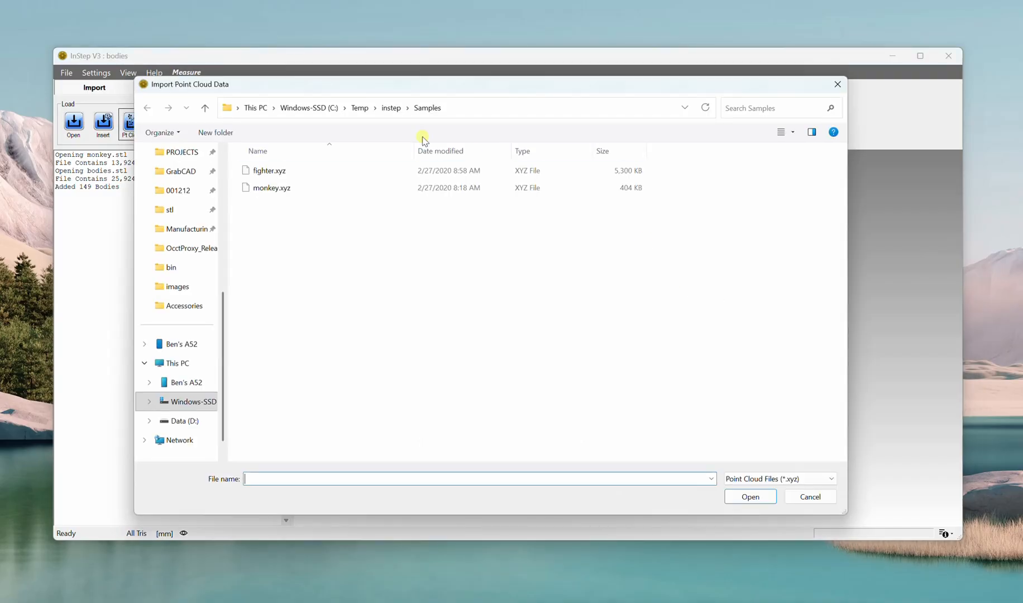
left_click(315, 176)
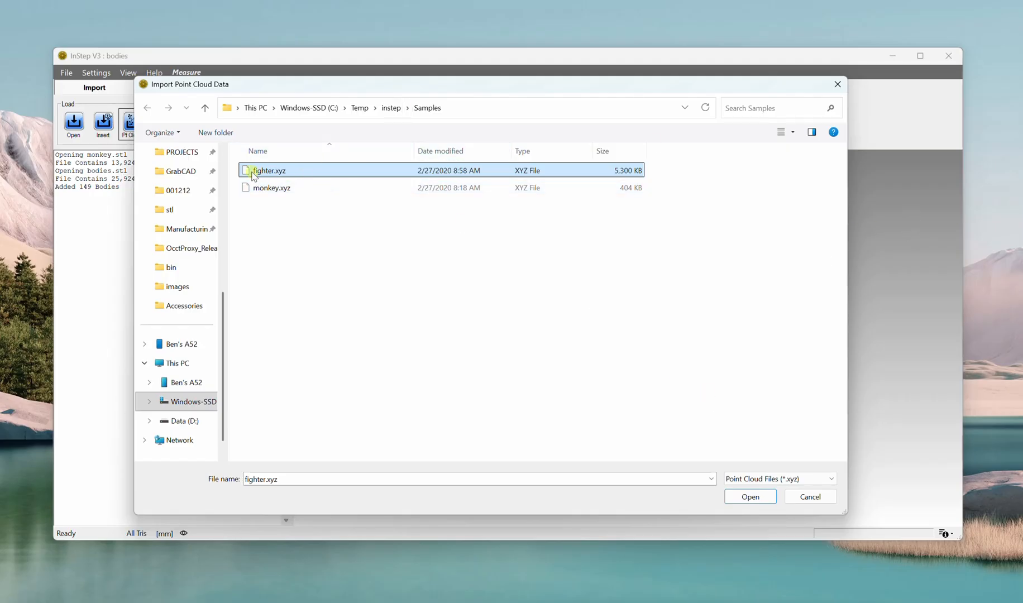
left_click(750, 496)
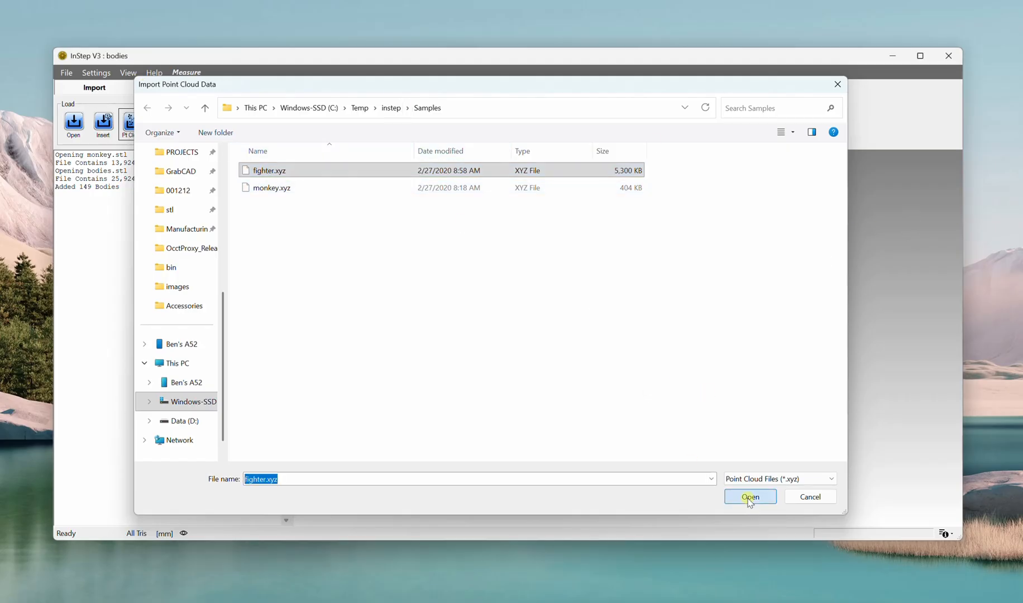
- Examine the fighter point cloud from several angles, including close views of the nose and hull points
middle_click_drag(645, 367, 722, 355)
left_click_drag(722, 355, 591, 339)
scroll(659, 336, "up", 5)
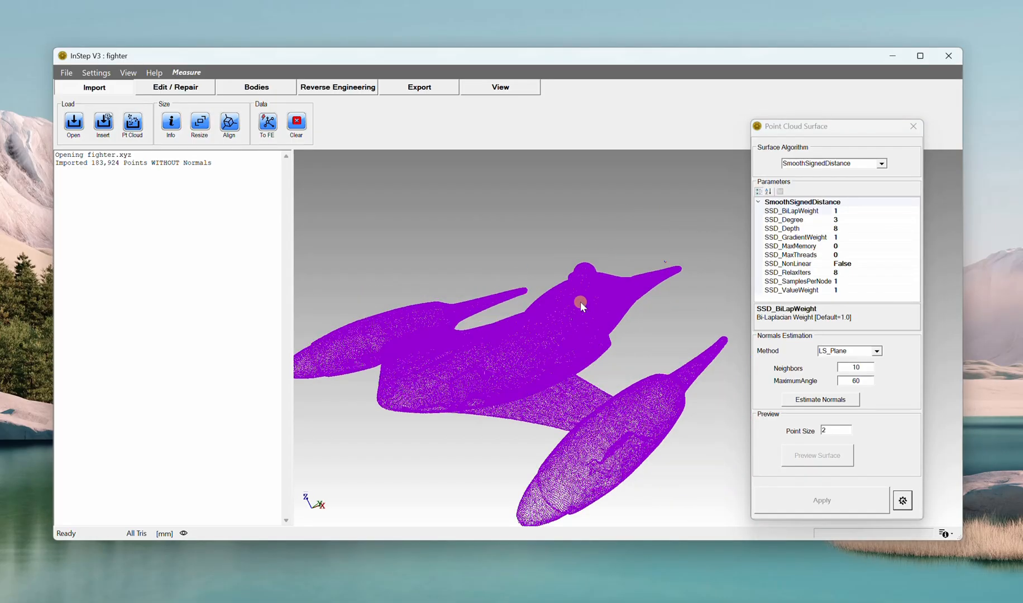
scroll(580, 299, "down", 2)
scroll(587, 328, "up", 8)
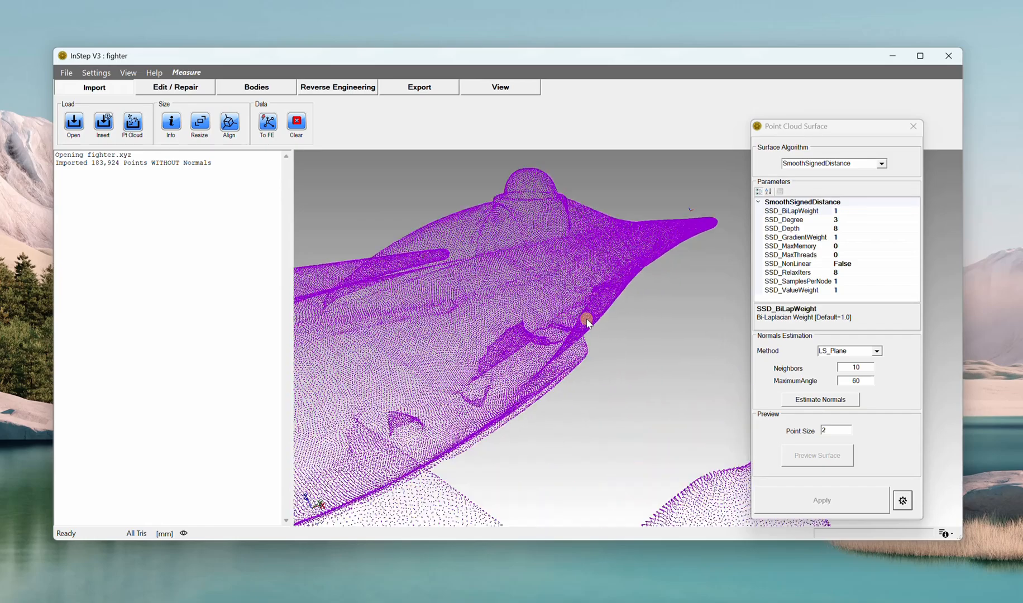
scroll(519, 291, "down", 8)
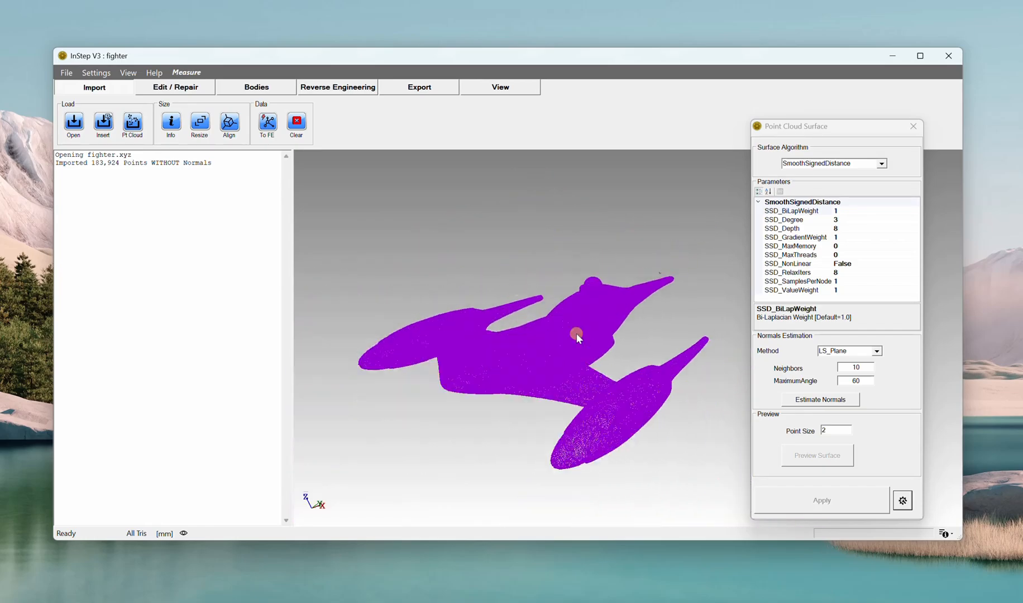
middle_click_drag(576, 331, 565, 297)
left_click_drag(564, 300, 558, 286)
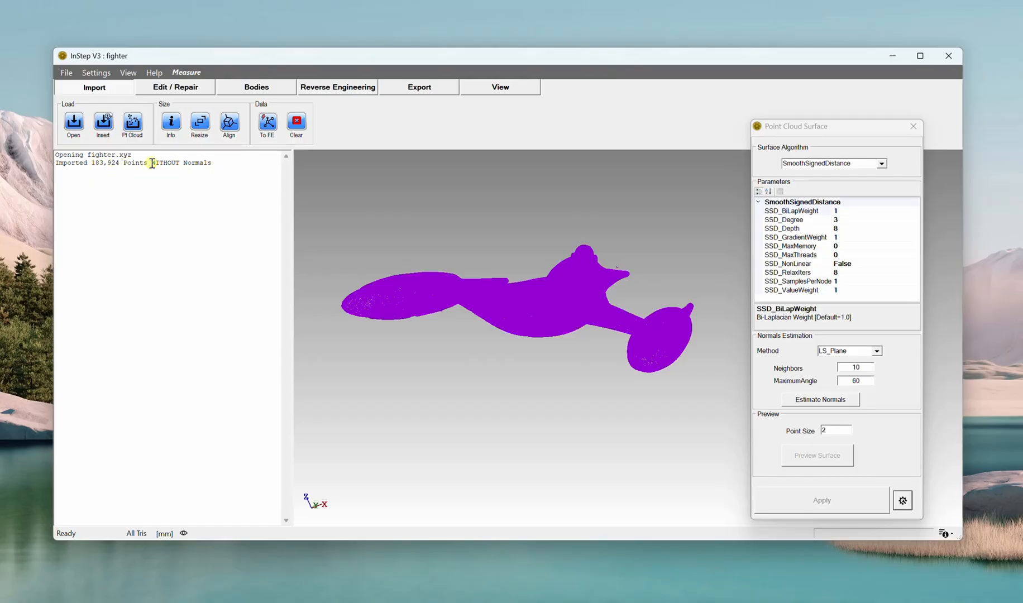
scroll(466, 366, "up", 10)
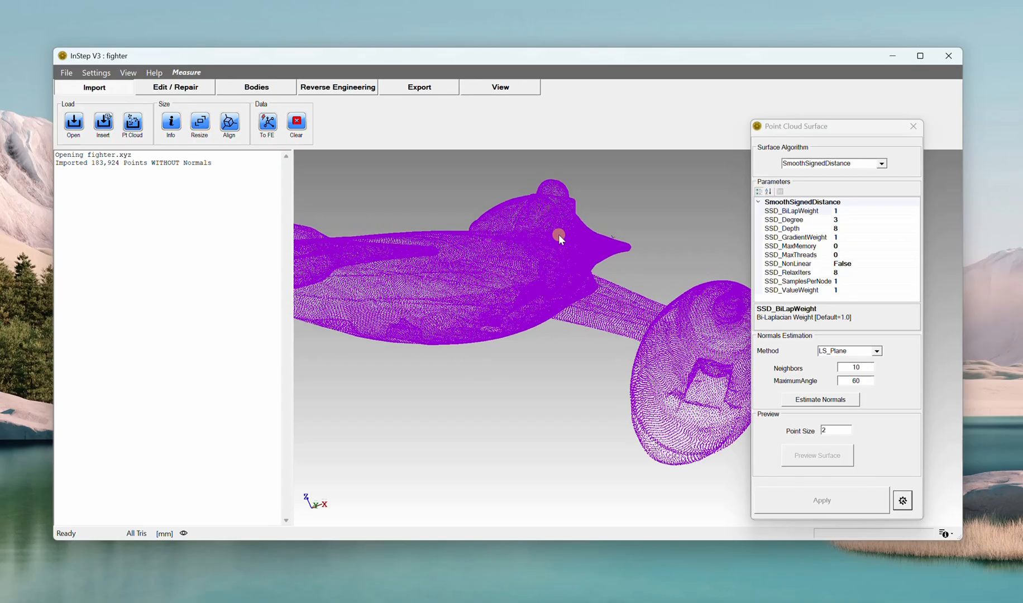
left_click_drag(450, 393, 511, 346)
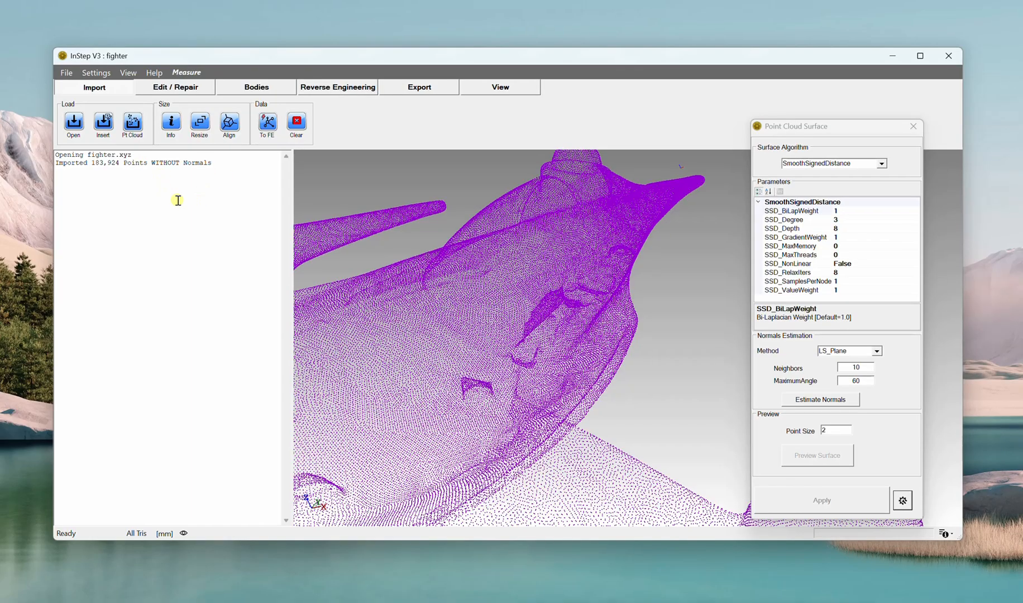
- Review the available surface algorithms and normals estimation methods, keeping SmoothSignedDistance and LS_Plane
left_click(880, 164)
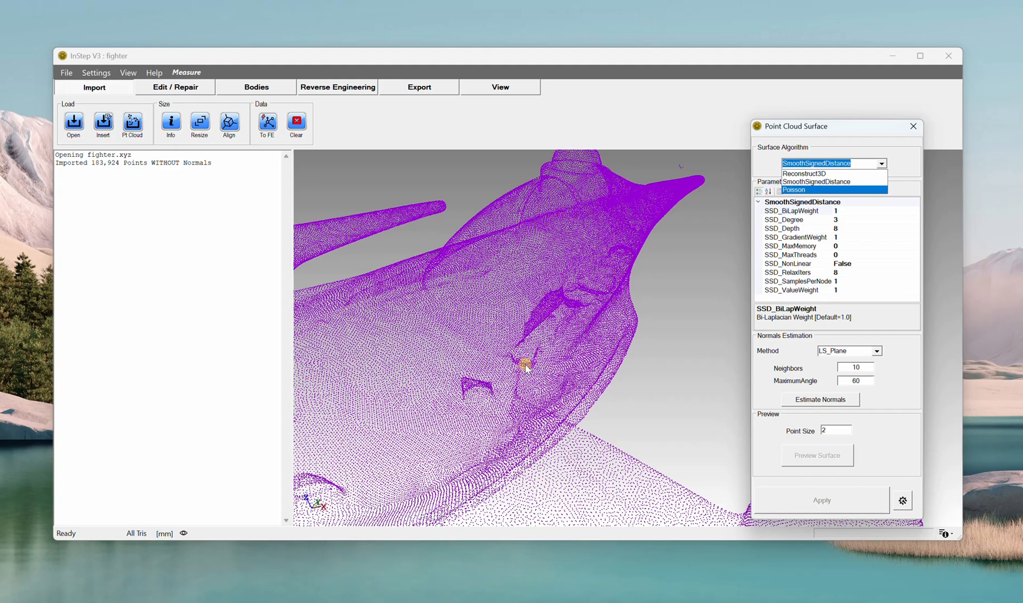
left_click(449, 348)
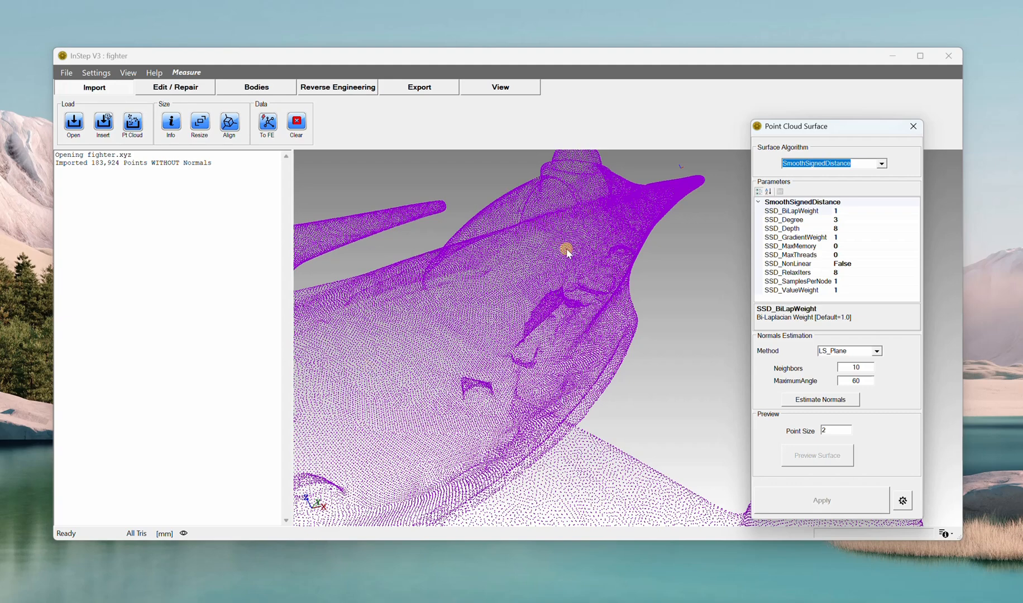
left_click(876, 350)
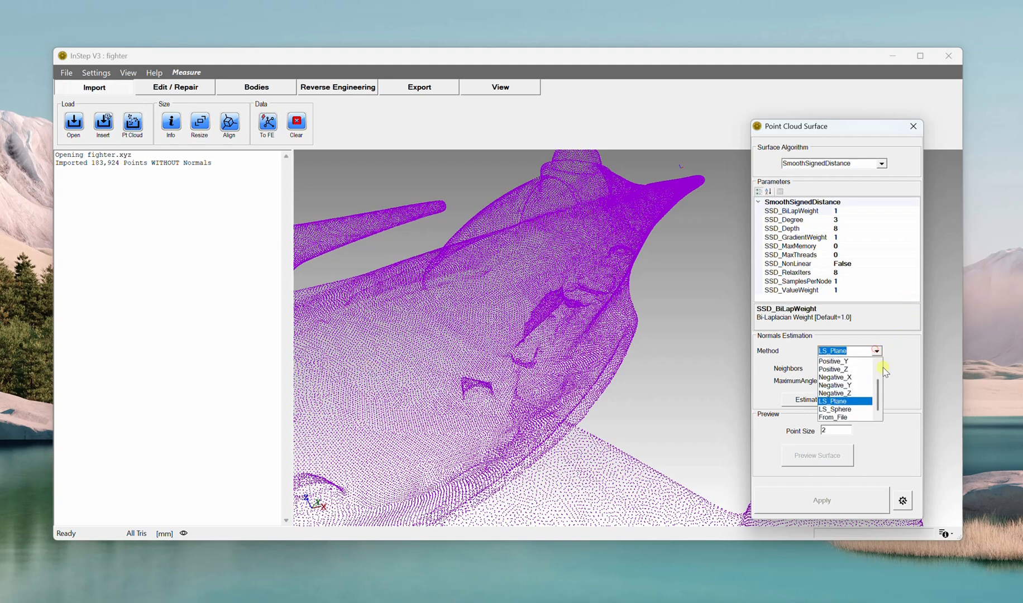
scroll(878, 391, "up", 3)
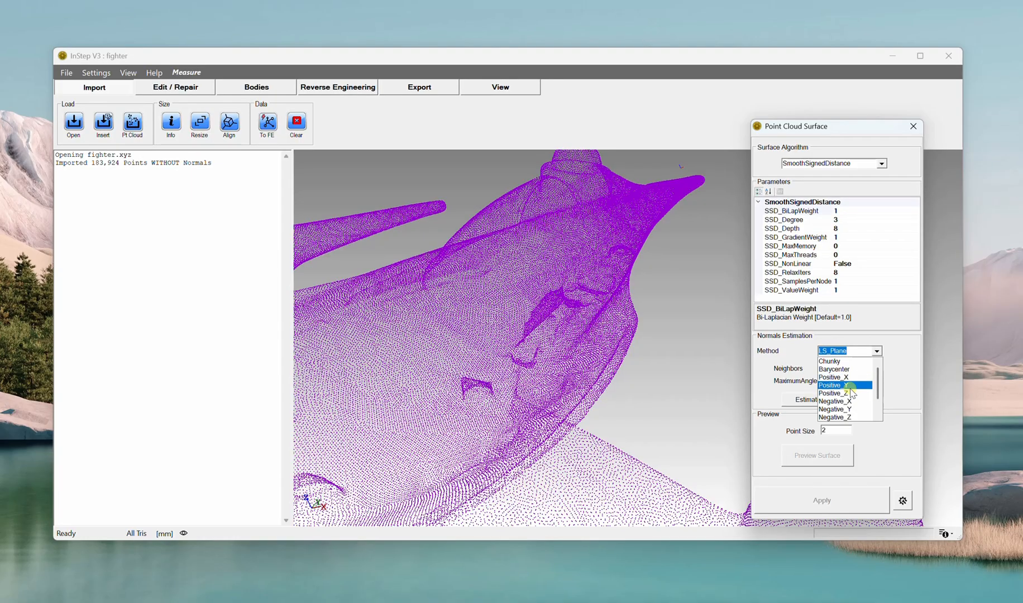
scroll(859, 395, "down", 1)
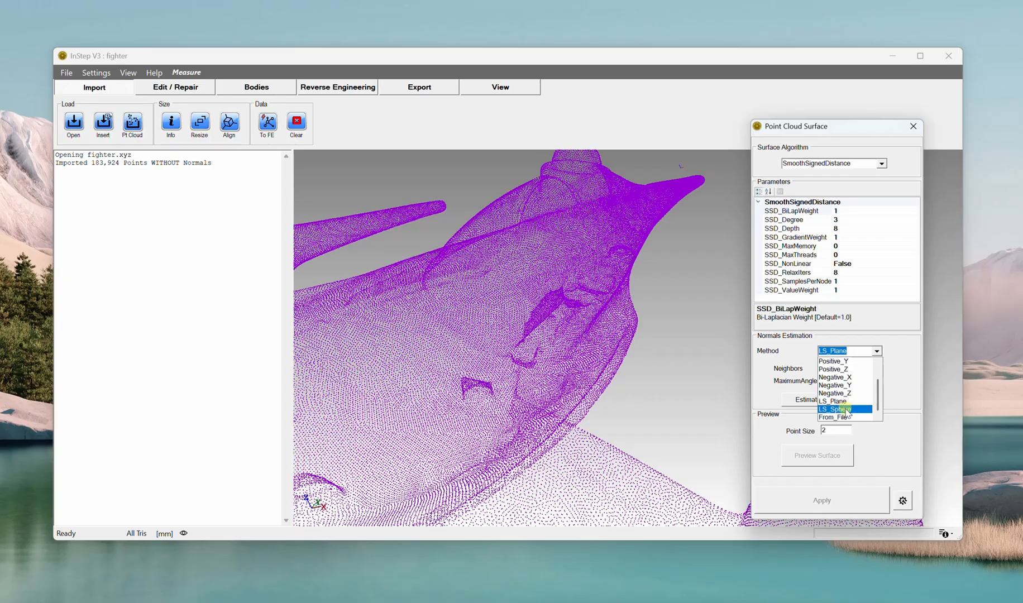
left_click(832, 401)
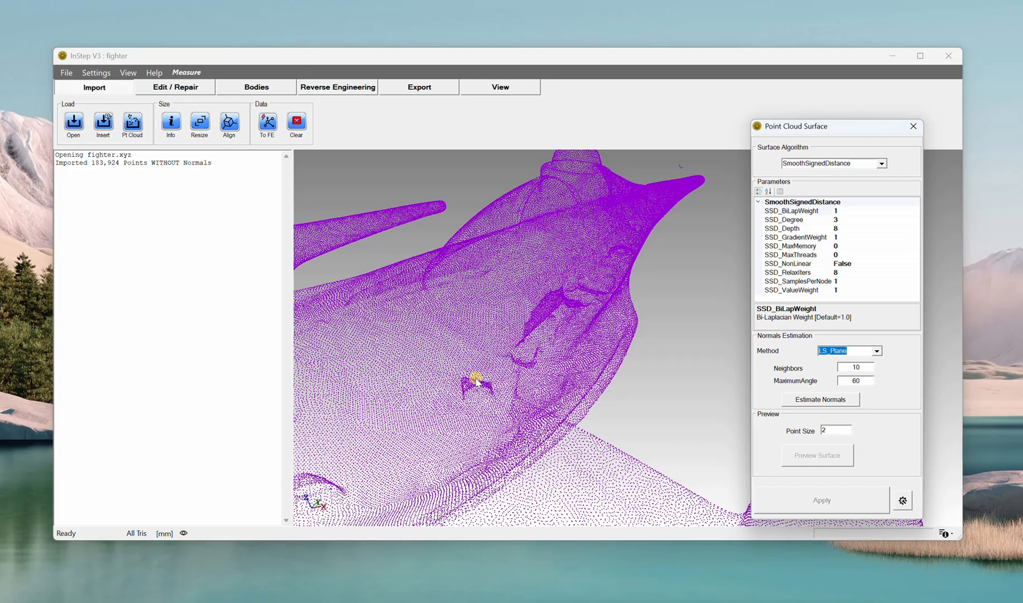
- Set the normals estimation Neighbors to 8 and estimate the fighter's point normals with LS_Plane
double_click(857, 366)
middle_click_drag(515, 314, 588, 369)
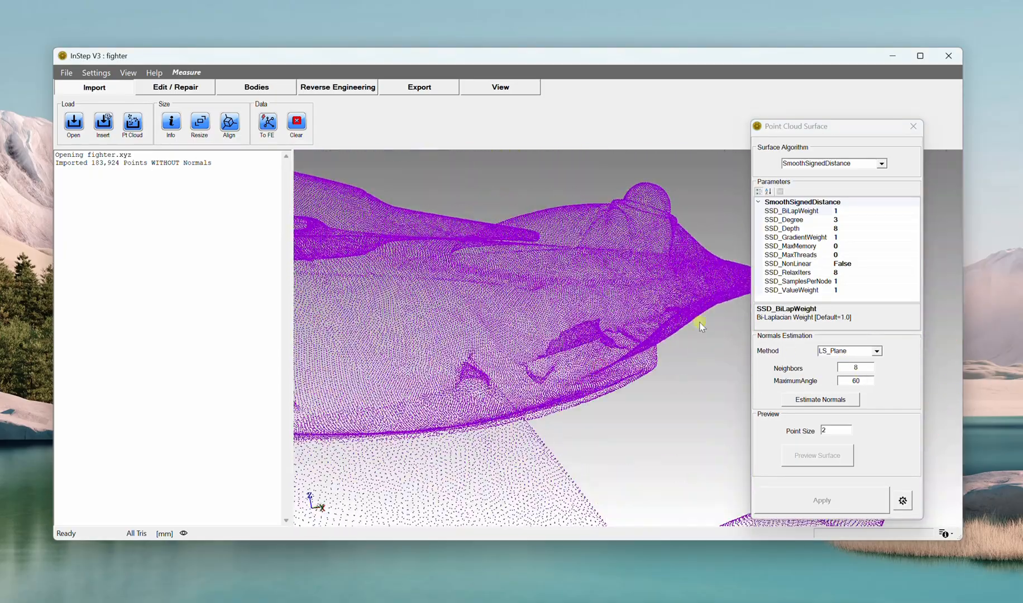
middle_click_drag(558, 293, 555, 297)
left_click(845, 399)
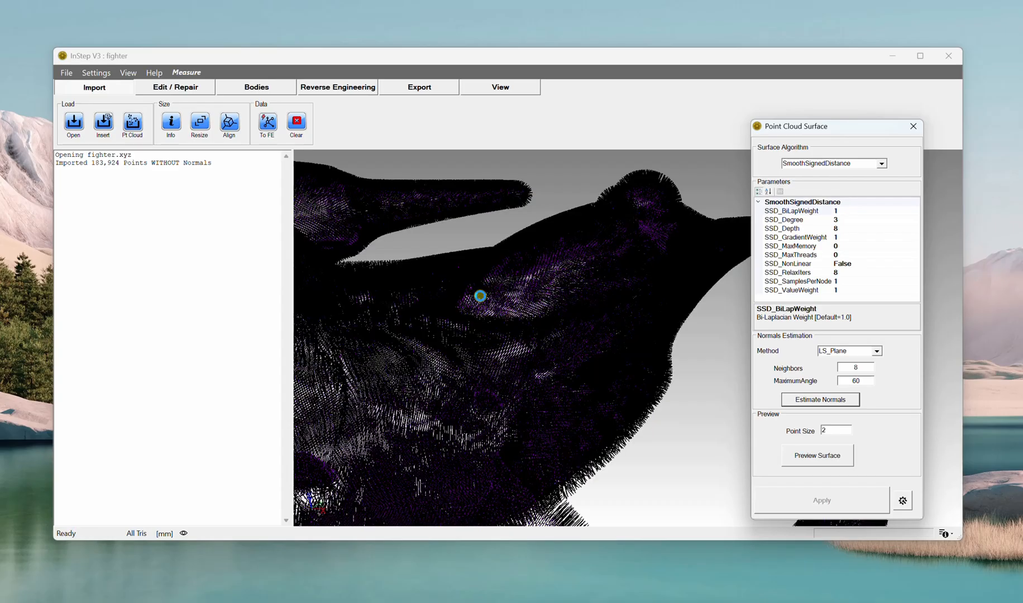
- Examine the direction of the estimated normals across the fighter's hull and wings, and check the SSD_BiLapWeight parameter description
middle_click_drag(479, 302, 530, 354)
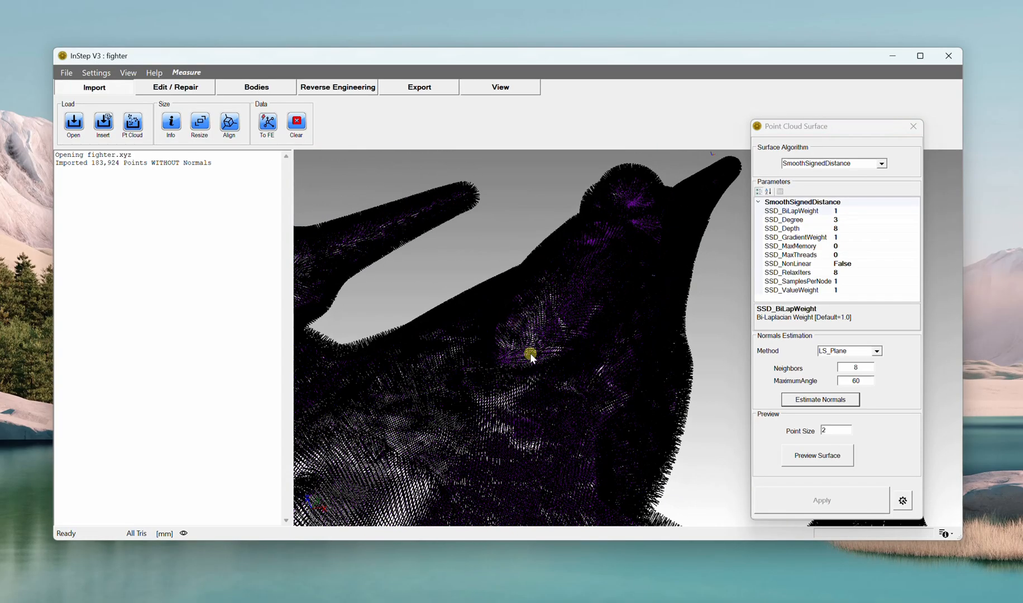
middle_click_drag(553, 393, 552, 392)
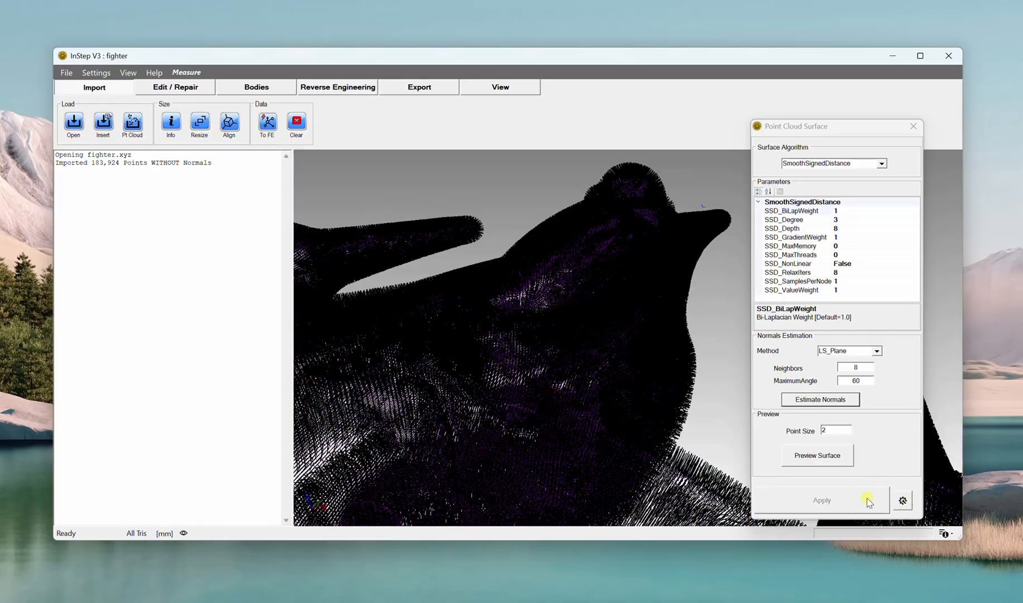
scroll(733, 411, "up", 3)
middle_click_drag(733, 412, 610, 401)
middle_click_drag(600, 313, 577, 351)
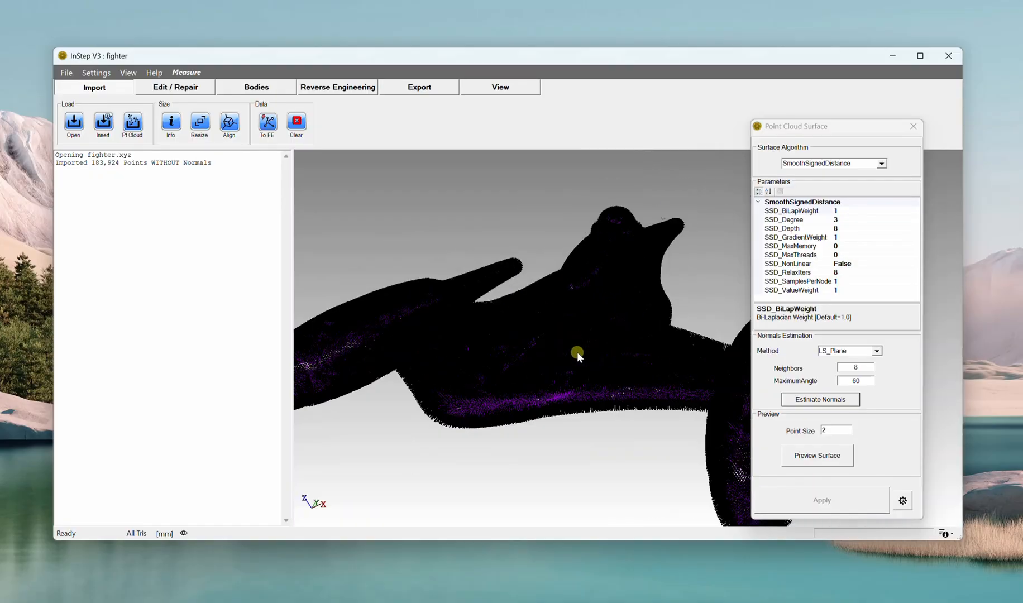
middle_click_drag(538, 323, 605, 340)
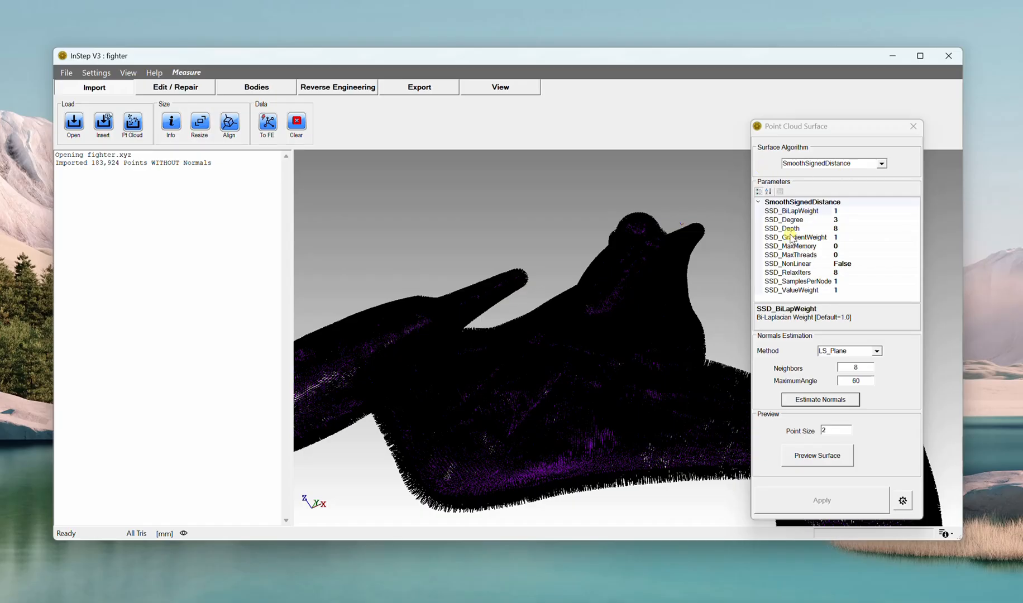
left_click(789, 212)
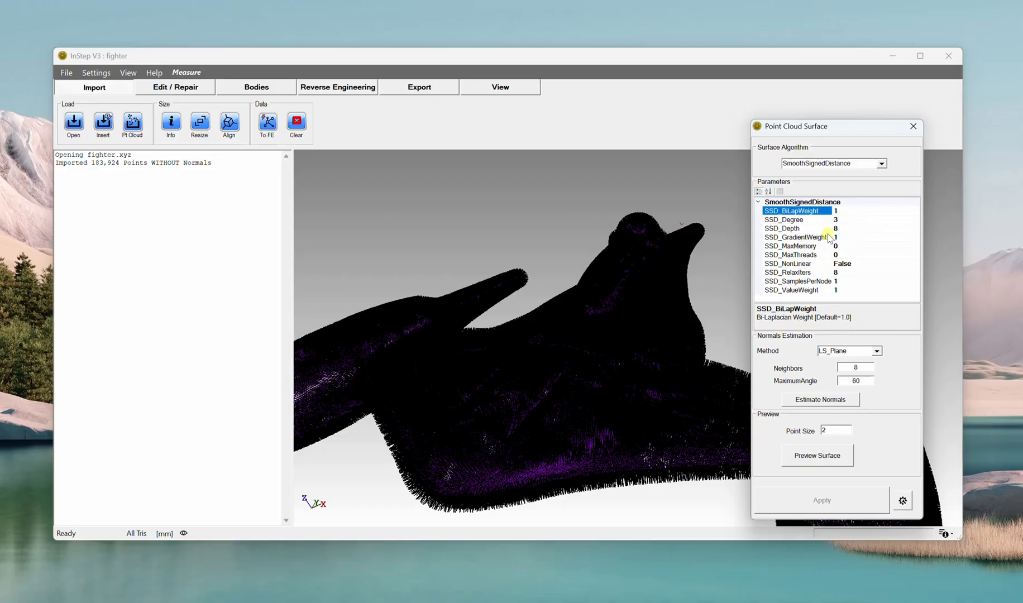
mouse_move(668, 330)
middle_mouse_down()
mouse_move(663, 391)
mouse_move(652, 326)
middle_mouse_up()
scroll(634, 379, "up", 3)
scroll(633, 377, "down", 3)
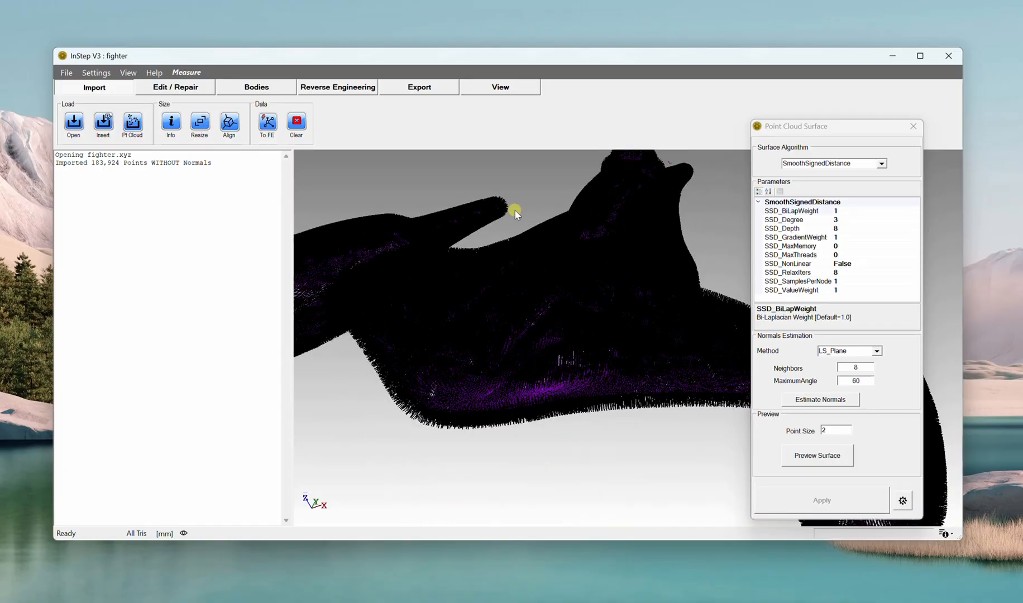
middle_click_drag(454, 278, 590, 347)
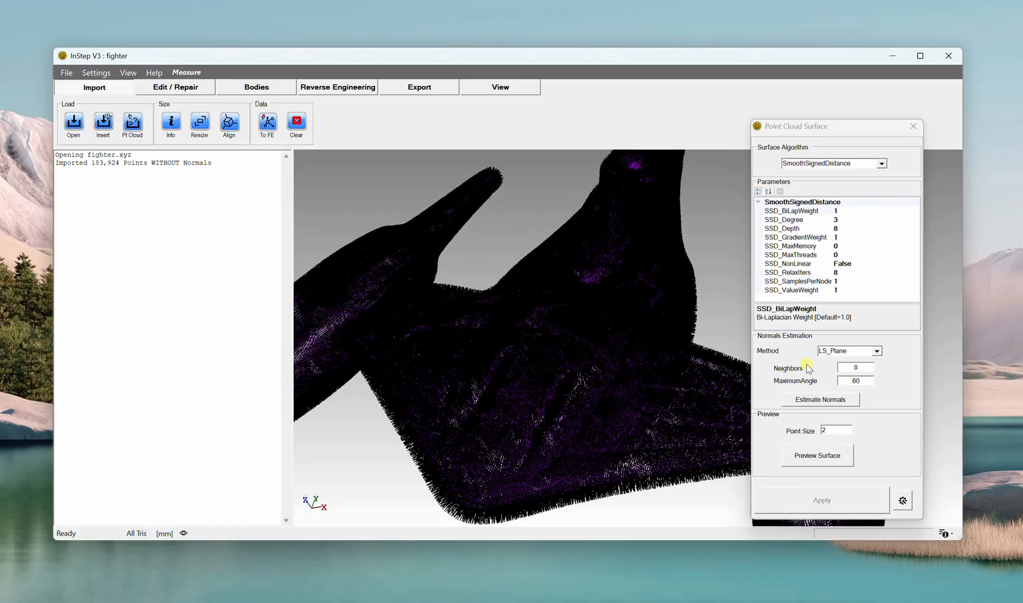
- Preview the SmoothSignedDistance surface for the fighter and inspect its triangulated mesh on the hull up close
left_click(800, 457)
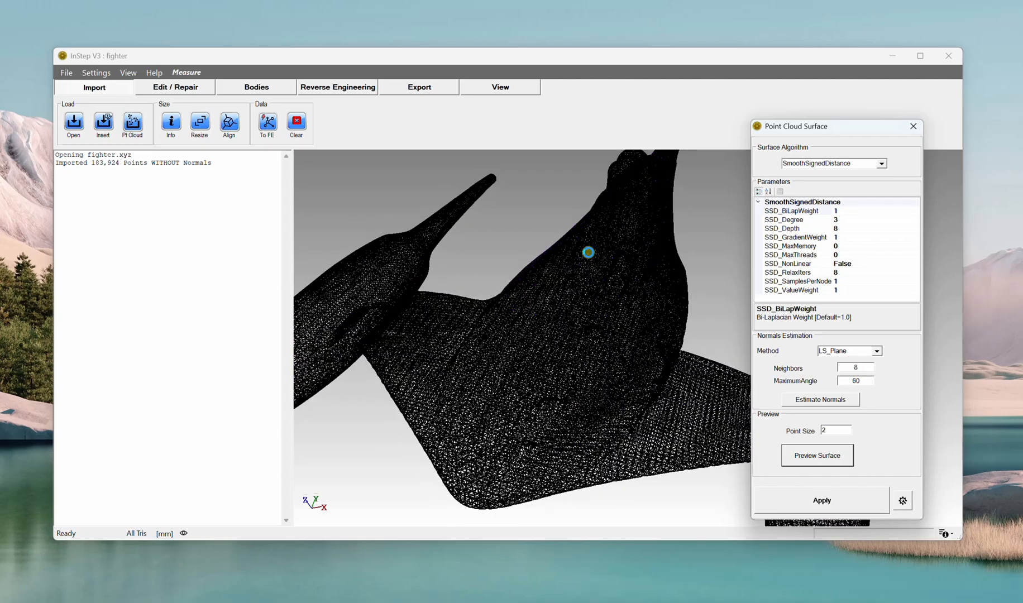
scroll(640, 369, "up", 6)
scroll(633, 373, "down", 4)
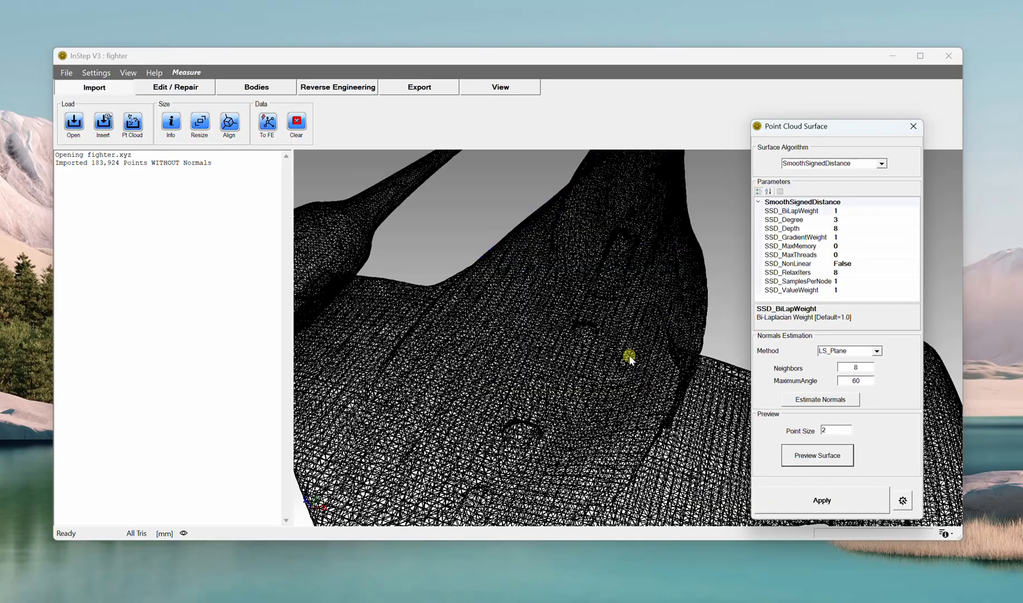
mouse_move(629, 355)
middle_mouse_down()
mouse_move(641, 349)
mouse_move(627, 354)
middle_mouse_up()
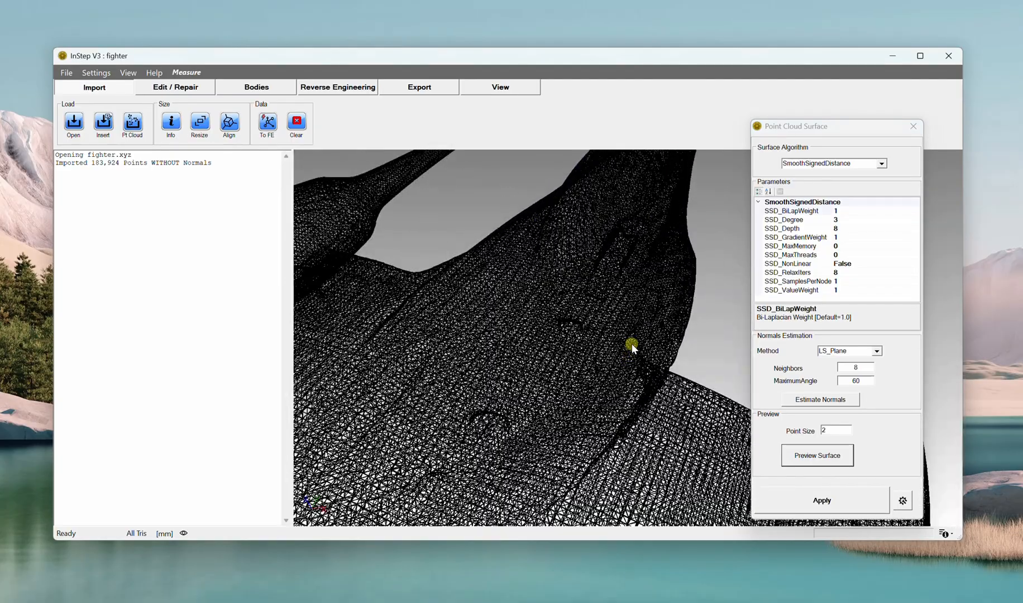
- Examine the previewed fighter surface in shaded and wireframe display around the wing grooves and the base of the canopy
key("w")
mouse_move(608, 342)
middle_mouse_down()
mouse_move(652, 307)
mouse_move(585, 376)
mouse_move(566, 381)
mouse_move(632, 365)
mouse_move(614, 349)
mouse_move(520, 384)
mouse_move(598, 377)
mouse_move(589, 365)
mouse_move(543, 373)
mouse_move(550, 276)
mouse_move(566, 292)
mouse_move(502, 297)
mouse_move(460, 365)
mouse_move(578, 395)
mouse_move(612, 338)
mouse_move(605, 327)
mouse_move(554, 361)
mouse_move(516, 318)
mouse_move(464, 387)
mouse_move(610, 205)
mouse_move(527, 357)
mouse_move(549, 357)
middle_mouse_up()
key("e")
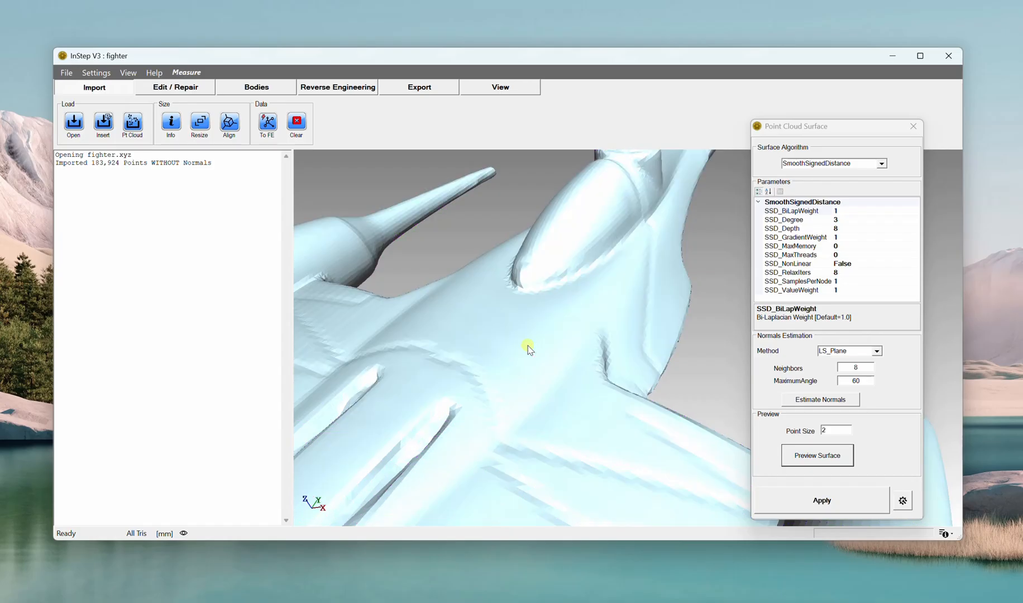
left_click_drag(533, 338, 541, 338)
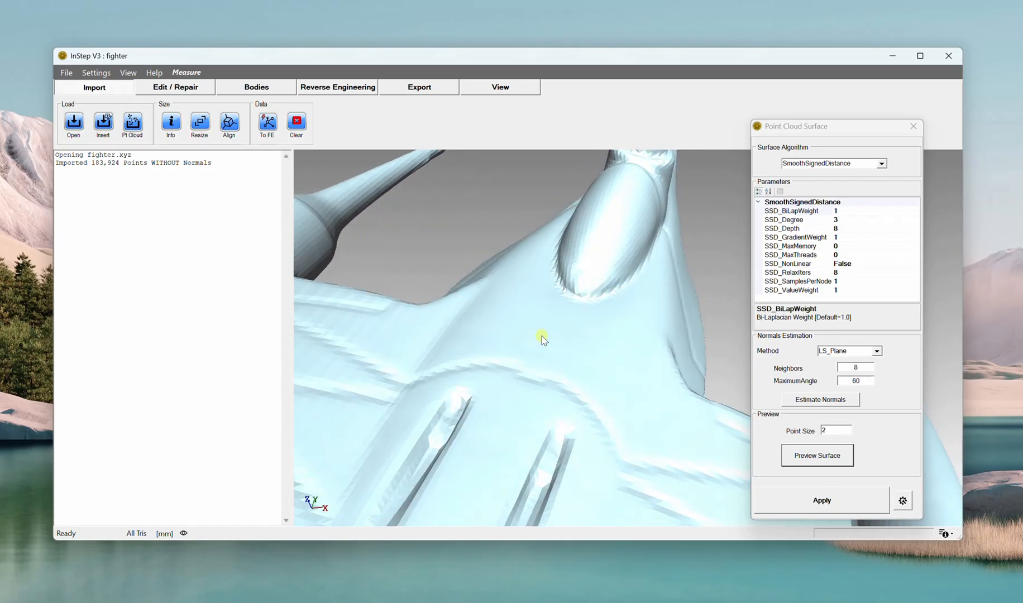
key("w")
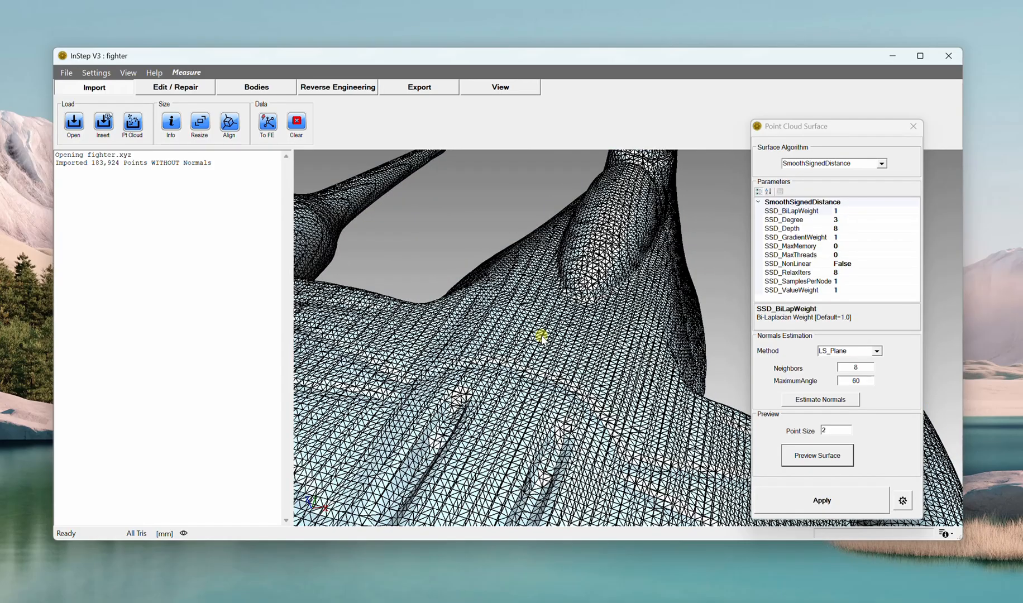
left_click_drag(542, 336, 595, 377)
scroll(549, 285, "up", 5)
scroll(501, 248, "down", 5)
scroll(602, 370, "up", 7)
scroll(564, 372, "up", 3)
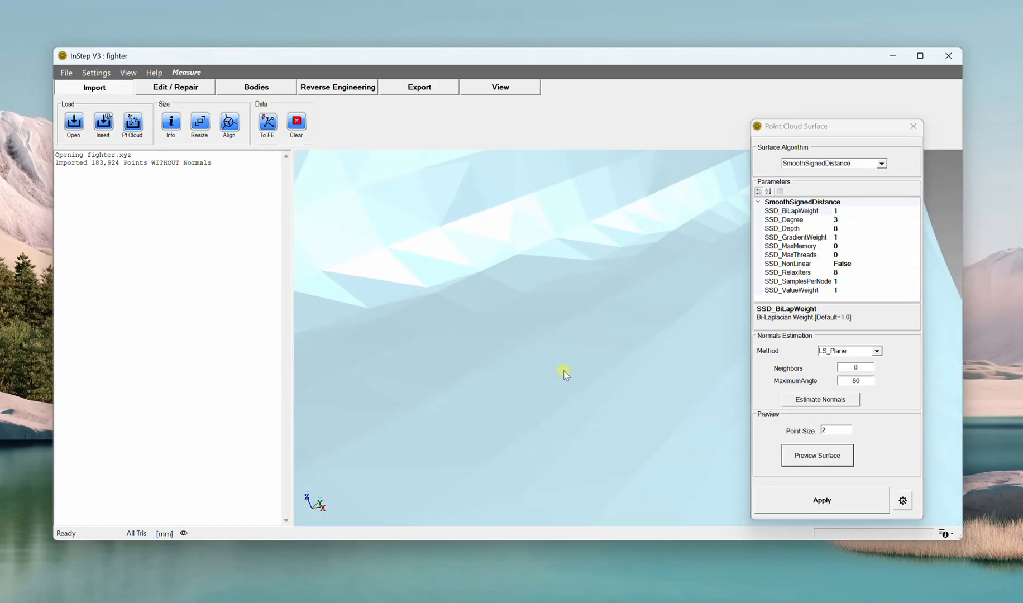
scroll(565, 373, "down", 5)
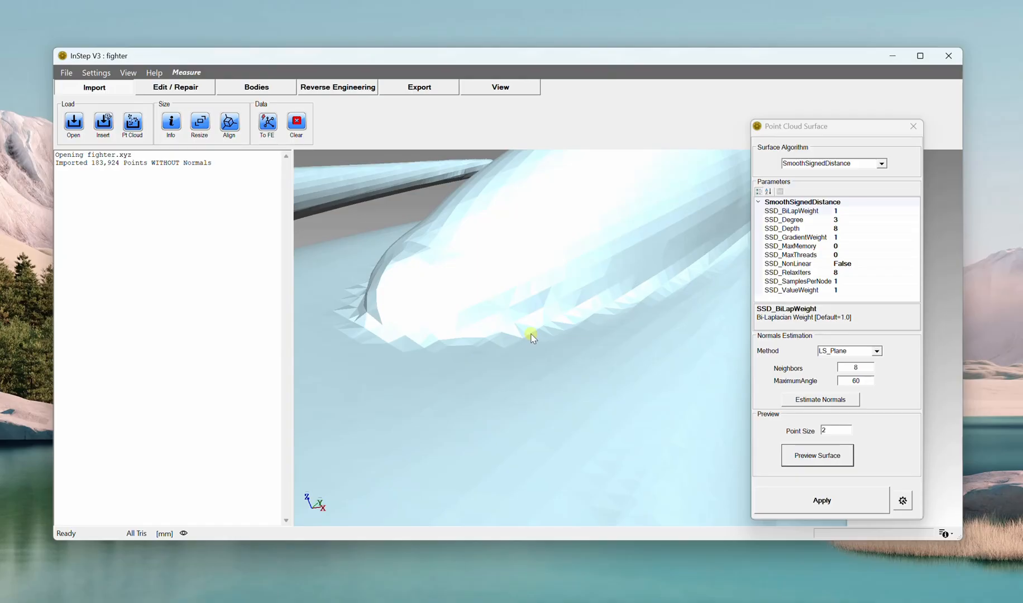
scroll(532, 338, "up", 8)
scroll(583, 379, "down", 5)
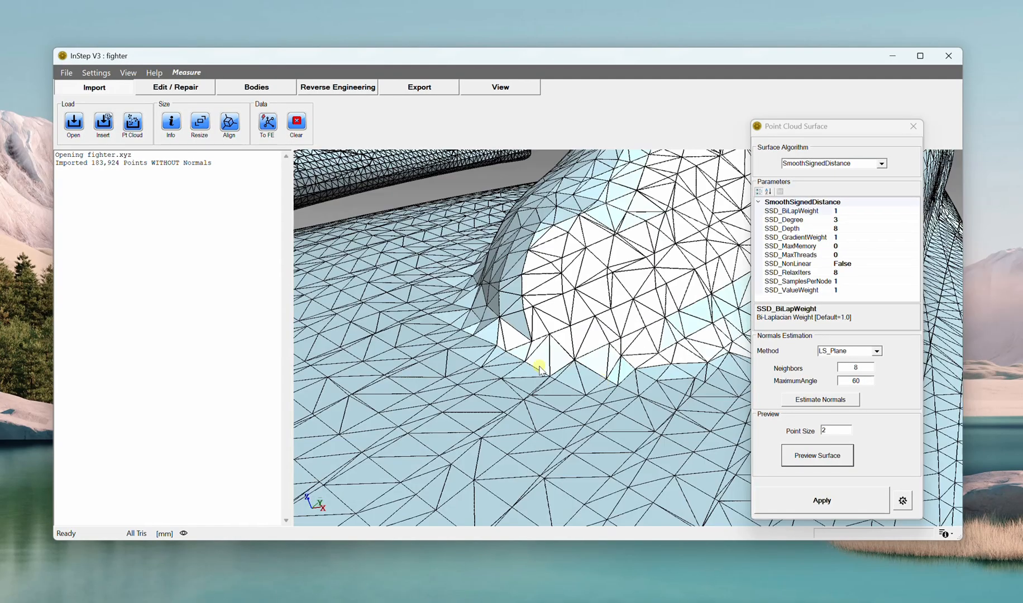
scroll(536, 364, "down", 2)
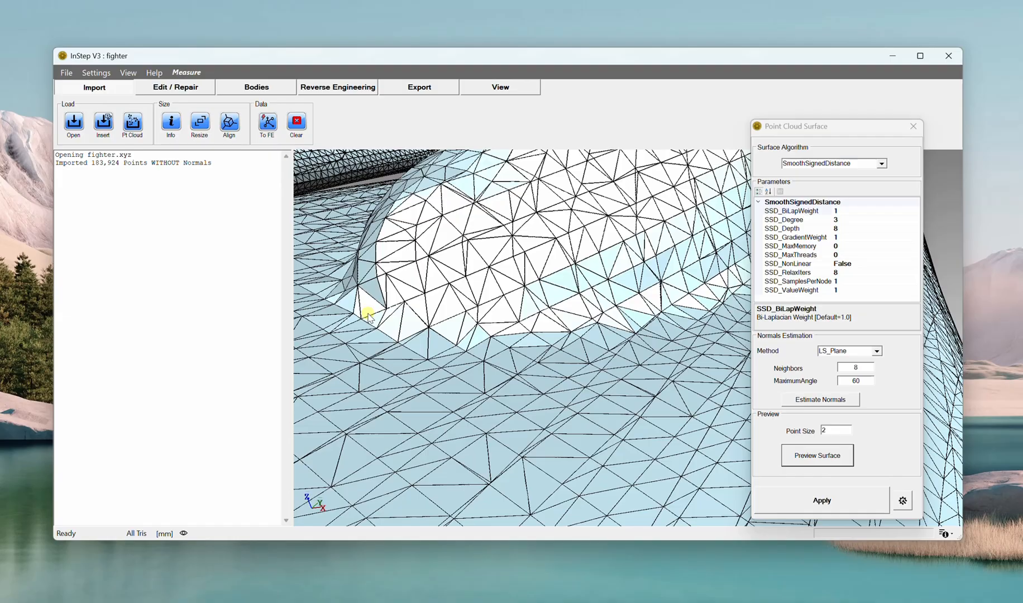
- Return the preview to shaded display and apply the SmoothSignedDistance surface to the fighter point cloud
key("e")
scroll(555, 363, "up", 5)
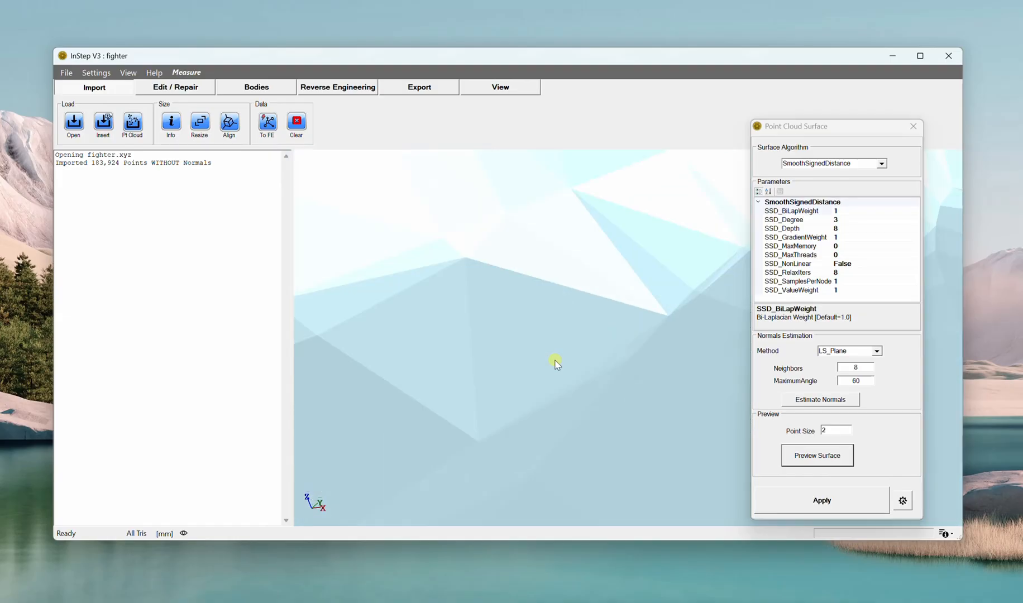
scroll(555, 363, "down", 7)
scroll(555, 361, "down", 2)
middle_click_drag(555, 358, 577, 317)
scroll(586, 314, "down", 4)
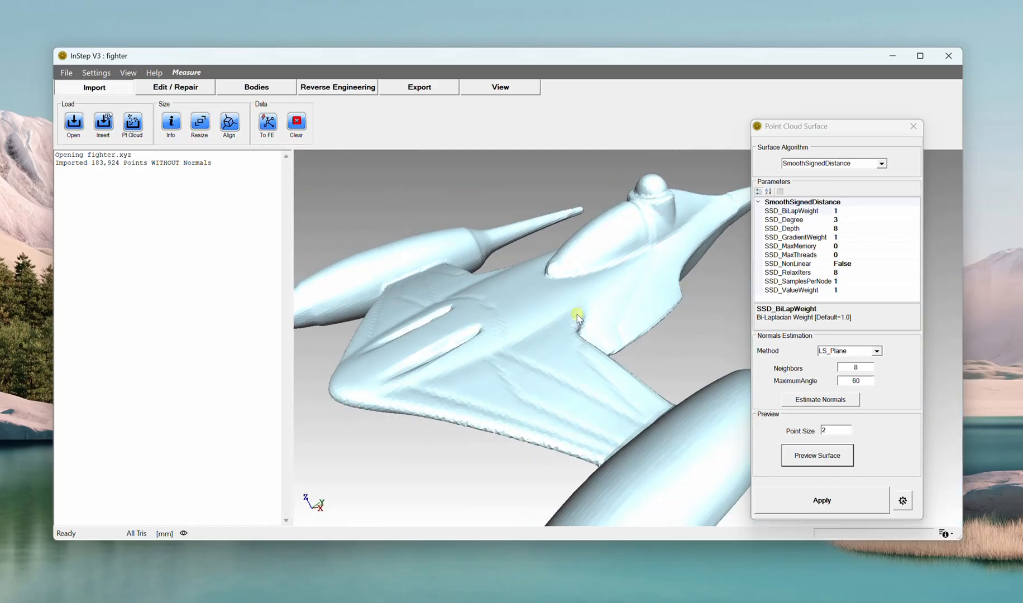
left_click(820, 501)
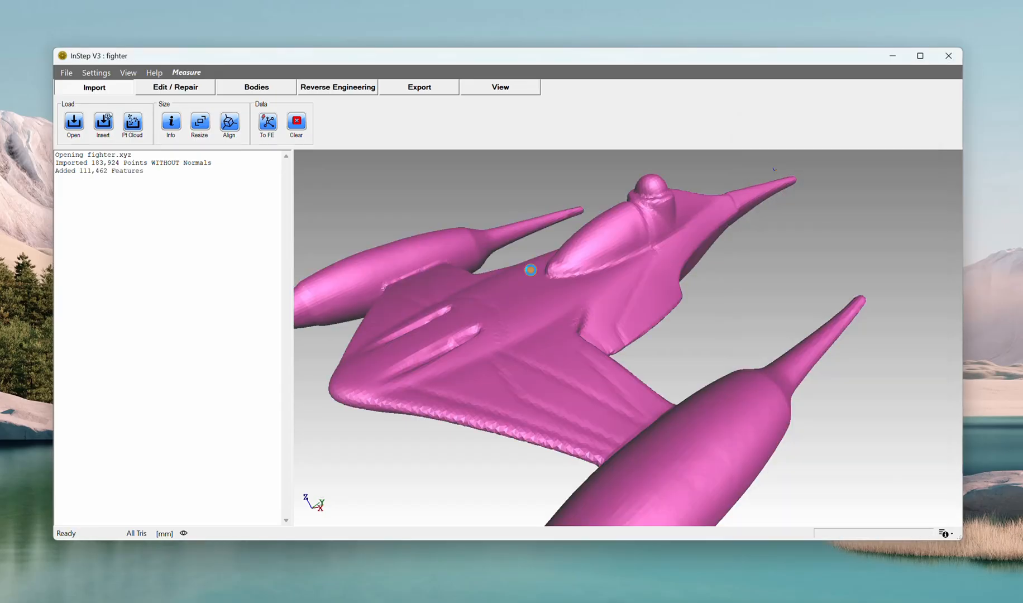
- Inspect the created fighter surface around the wing grooves, showing its triangle edges up close
middle_click_drag(531, 270, 563, 405)
scroll(481, 335, "up", 5)
middle_click_drag(482, 335, 575, 336)
scroll(493, 324, "up", 3)
scroll(493, 323, "down", 6)
scroll(559, 335, "up", 4)
key("w")
scroll(575, 337, "up", 3)
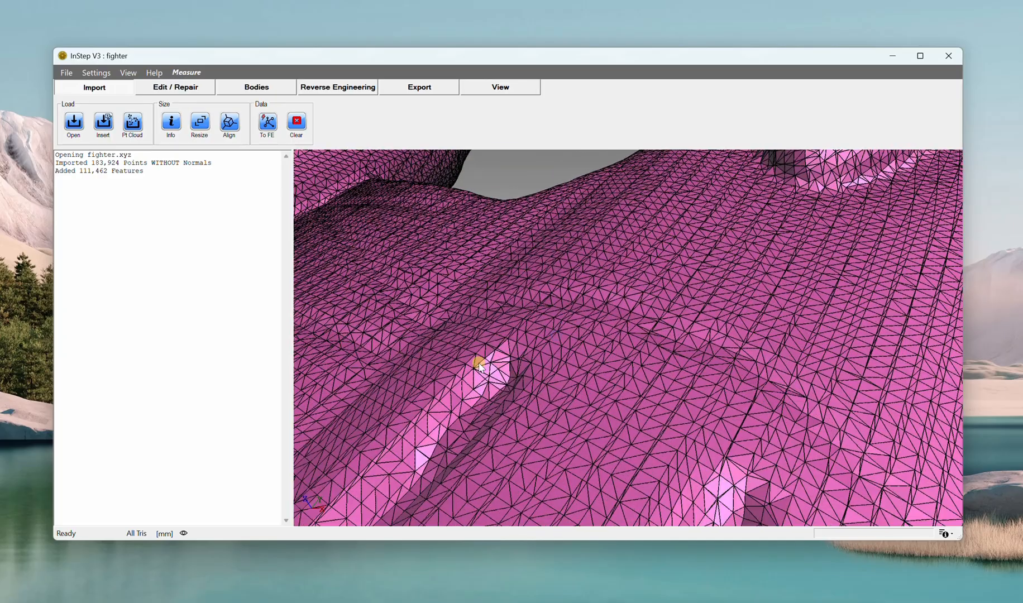
scroll(551, 379, "up", 2)
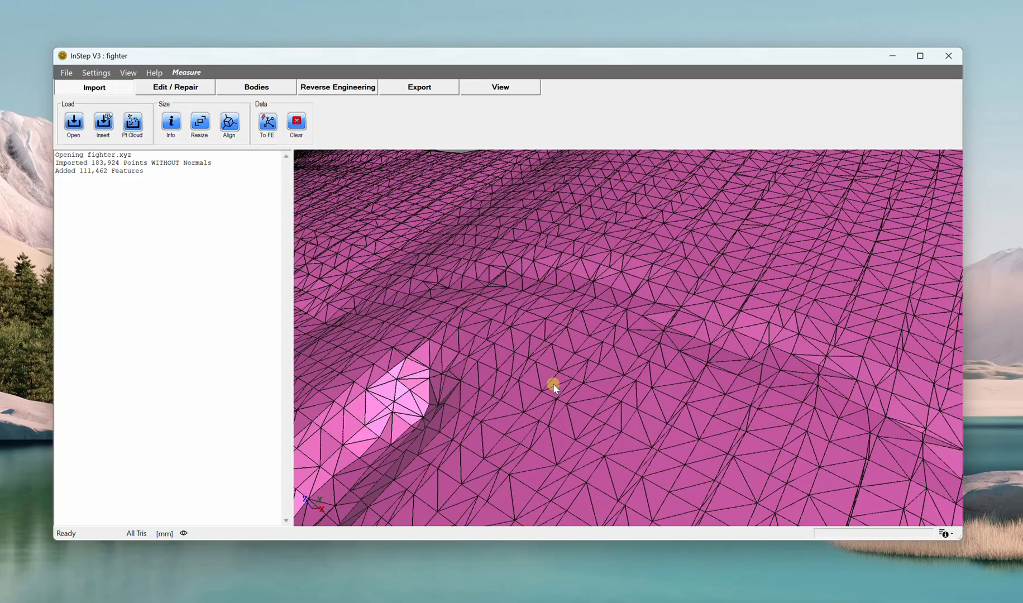
- Examine the triangle shapes and density across the fighter's wings, hull and engine pods, from overall view to close-up
middle_click_drag(551, 379, 565, 351)
scroll(612, 389, "down", 2)
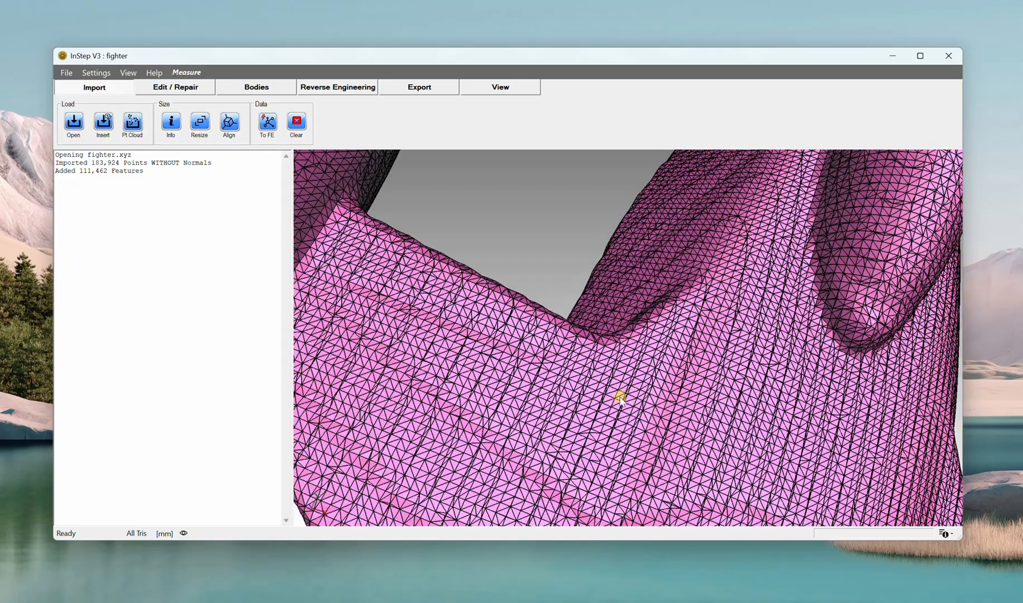
middle_click_drag(673, 454, 663, 416)
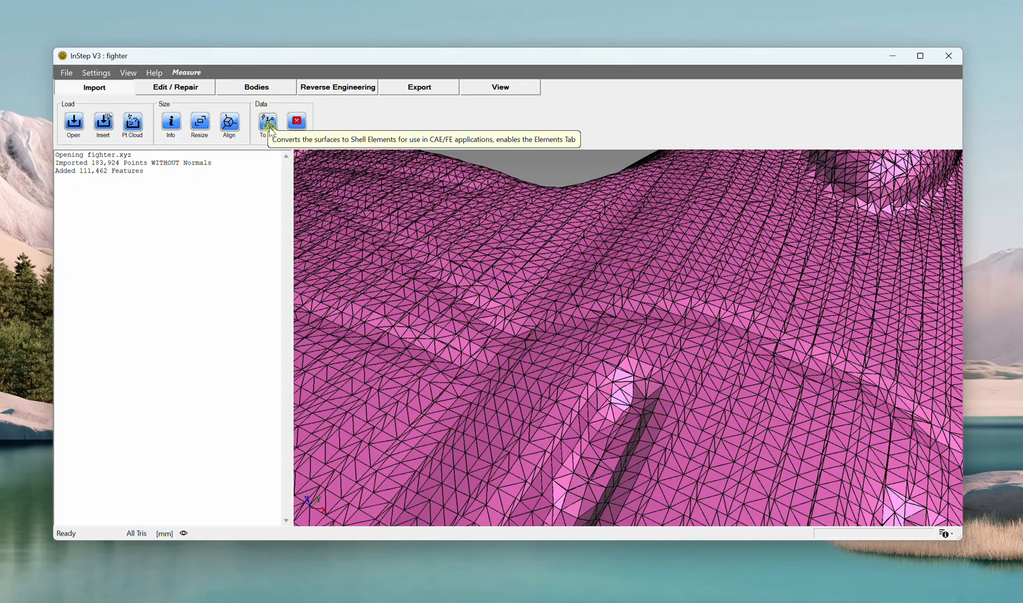
scroll(568, 354, "down", 4)
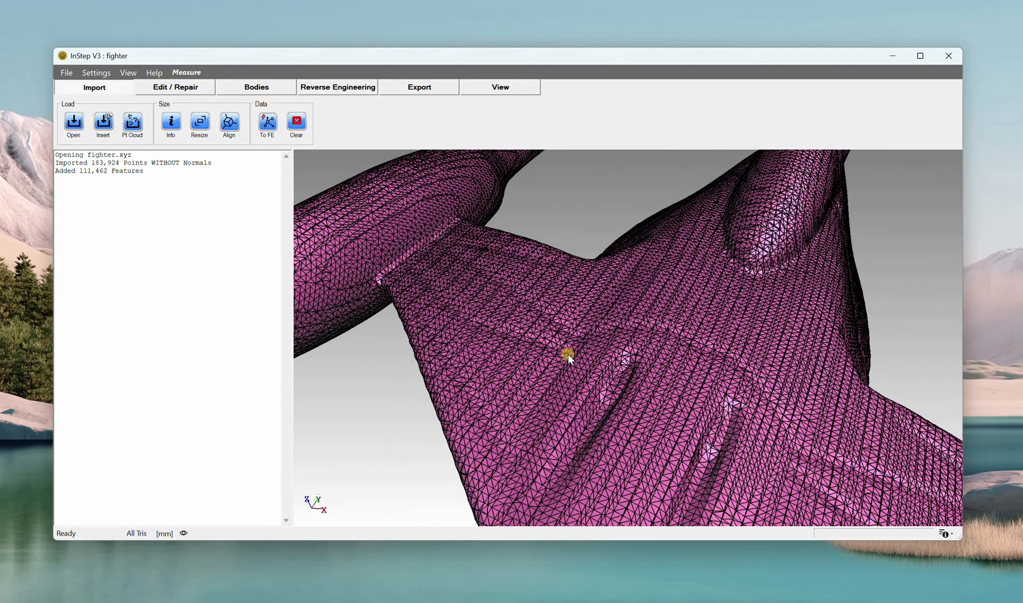
mouse_move(571, 355)
middle_mouse_down()
mouse_move(698, 318)
mouse_move(701, 331)
middle_mouse_up()
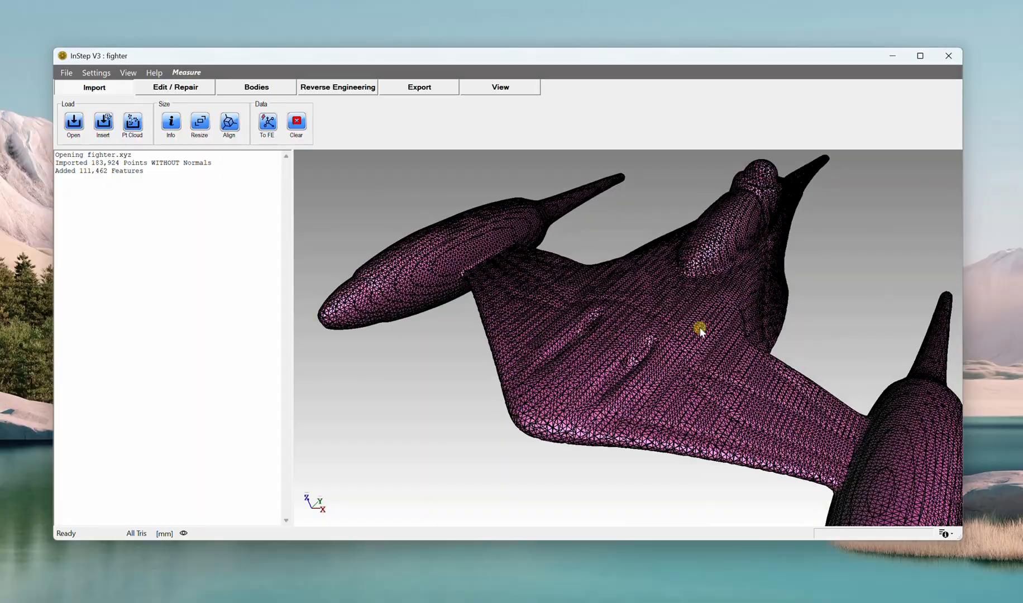
mouse_move(668, 296)
middle_mouse_down()
mouse_move(647, 296)
mouse_move(669, 291)
mouse_move(699, 335)
mouse_move(679, 332)
mouse_move(691, 329)
middle_mouse_up()
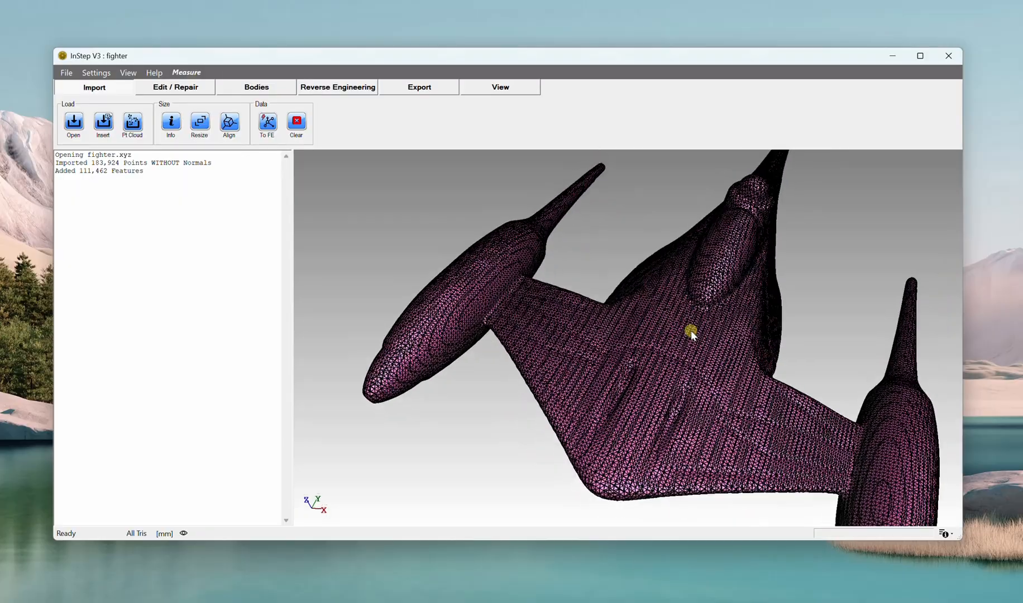
scroll(691, 330, "up", 3)
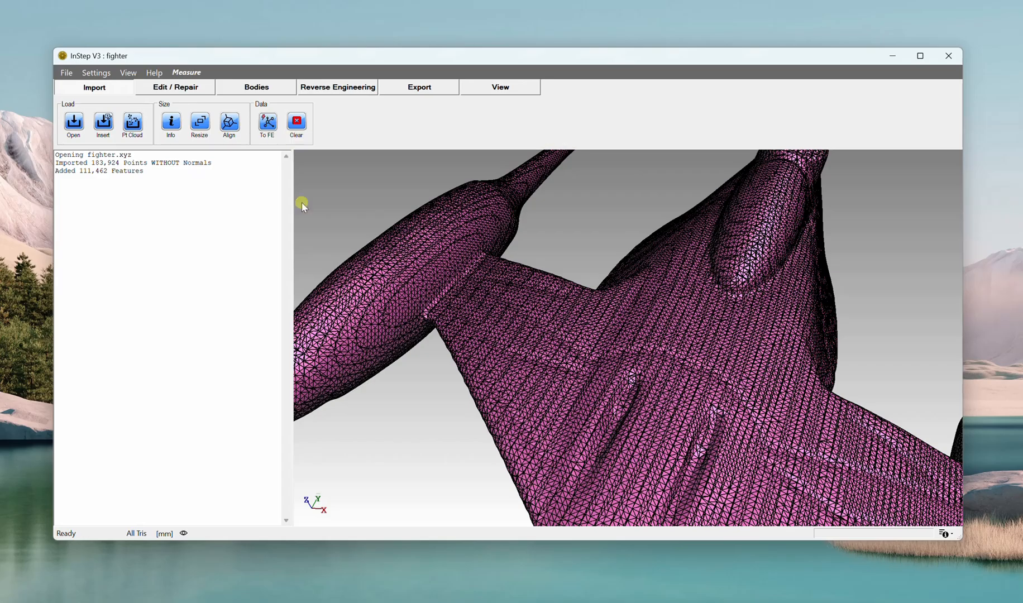
scroll(639, 395, "up", 10)
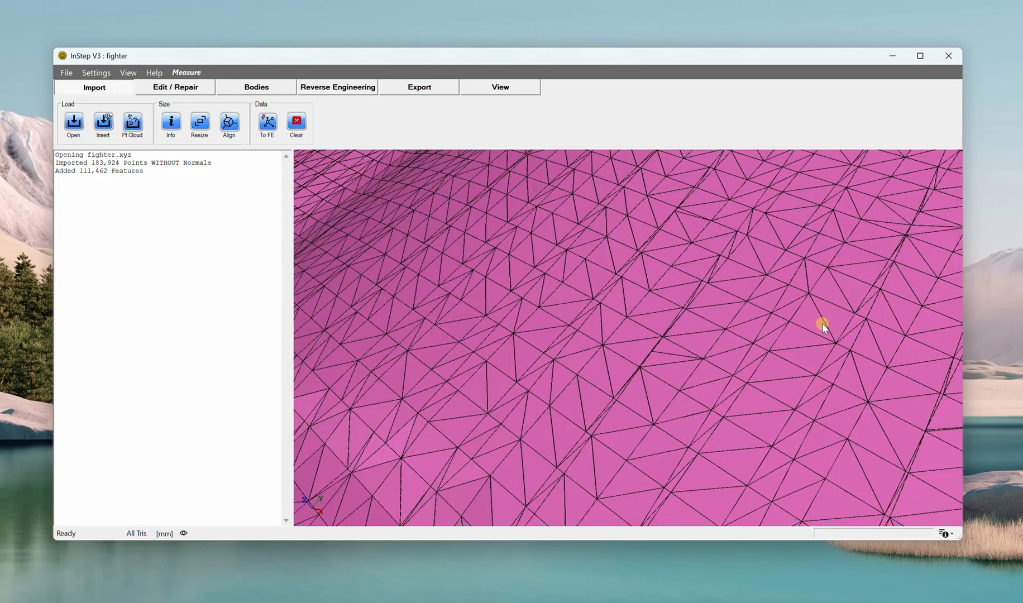
scroll(701, 377, "down", 10)
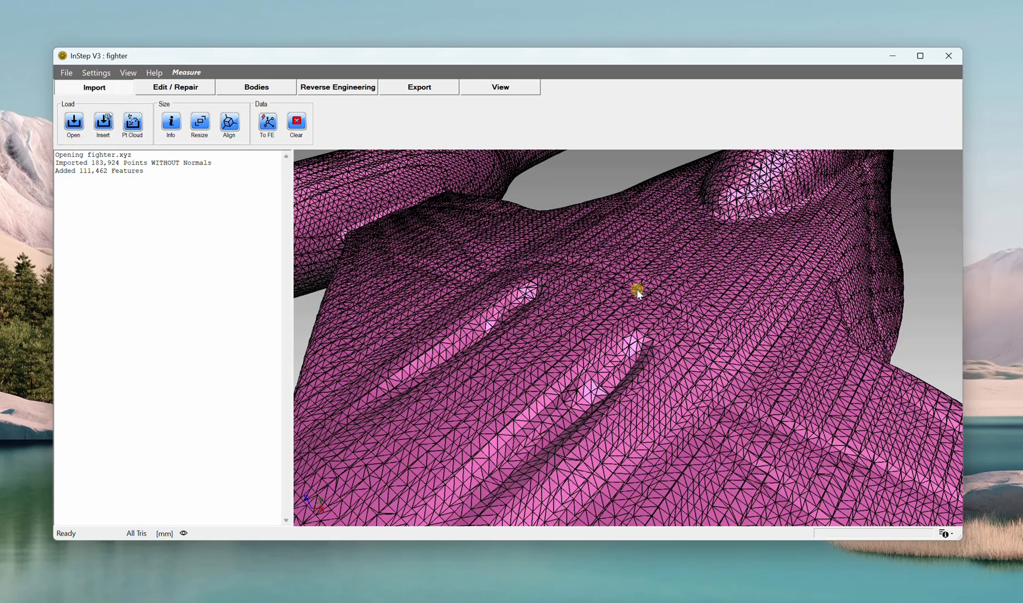
- Start a Remesh of all bodies with Factor 0.2 and 10 iterations
left_click(264, 90)
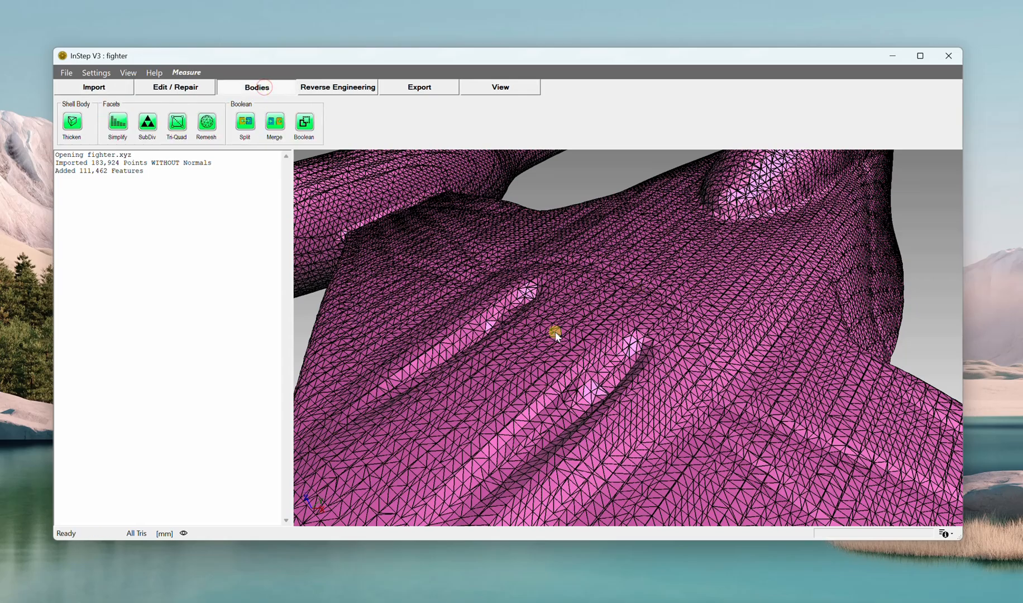
left_click(207, 125)
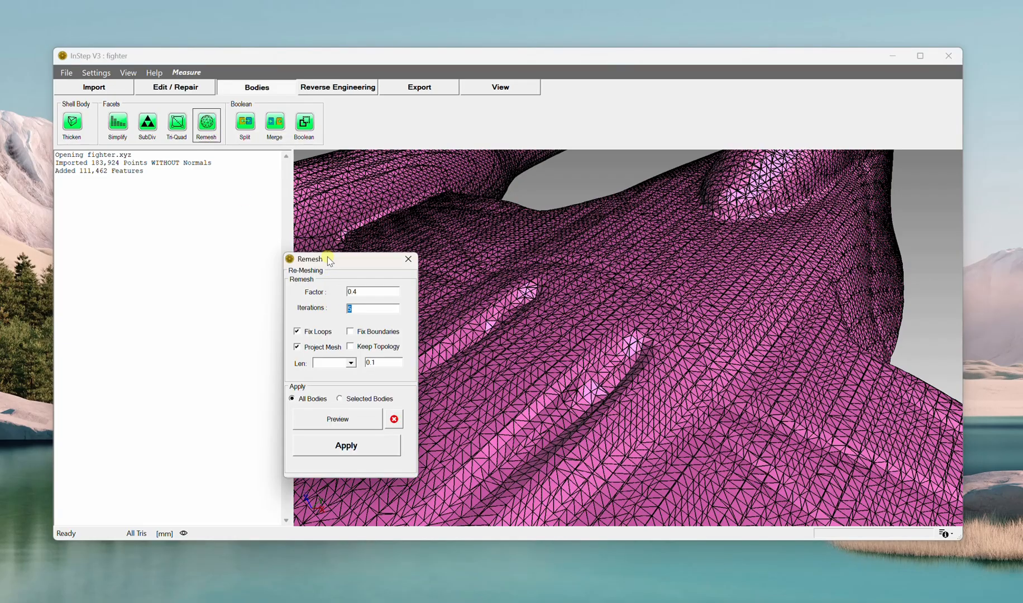
left_click_drag(323, 266, 862, 268)
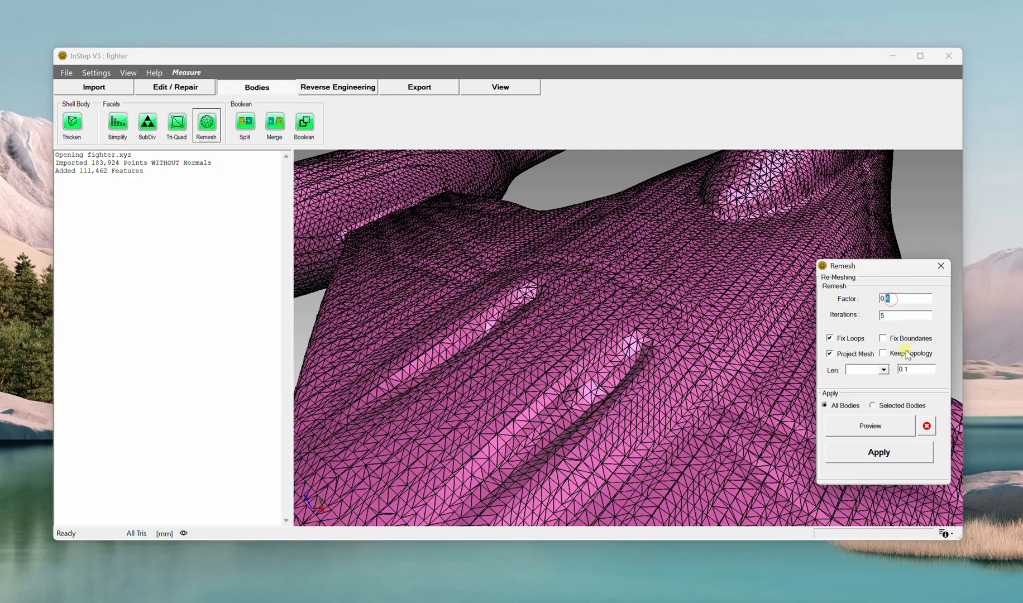
double_click(896, 316)
type("10")
left_click(890, 299)
double_click(890, 315)
- Preview the remesh on all bodies and check the triangles on the wing and canopy
middle_click_drag(678, 381, 637, 387)
scroll(637, 386, "down", 4)
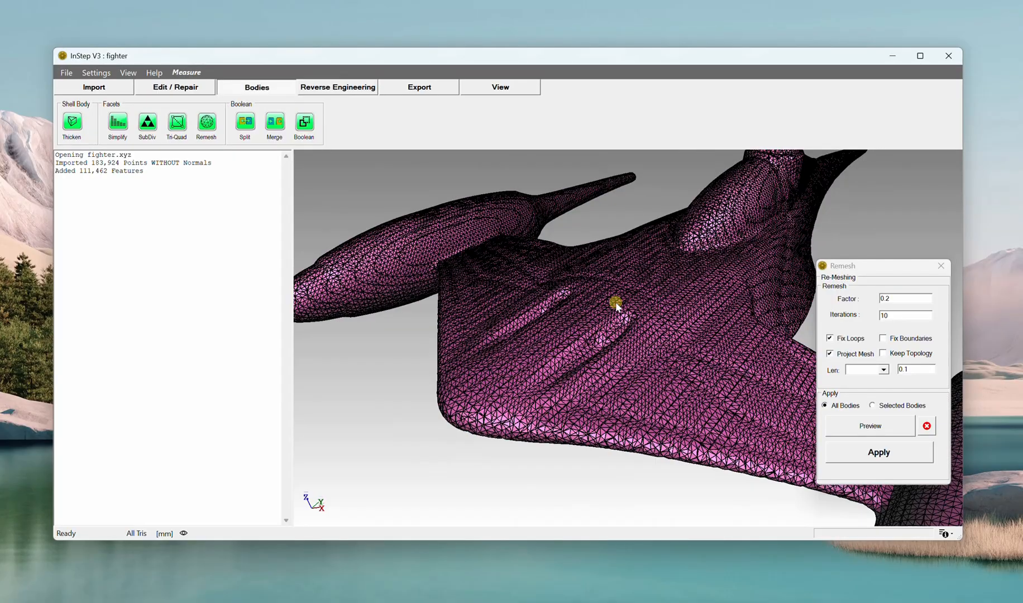
middle_click_drag(615, 302, 617, 326)
scroll(617, 327, "down", 2)
scroll(616, 338, "up", 4)
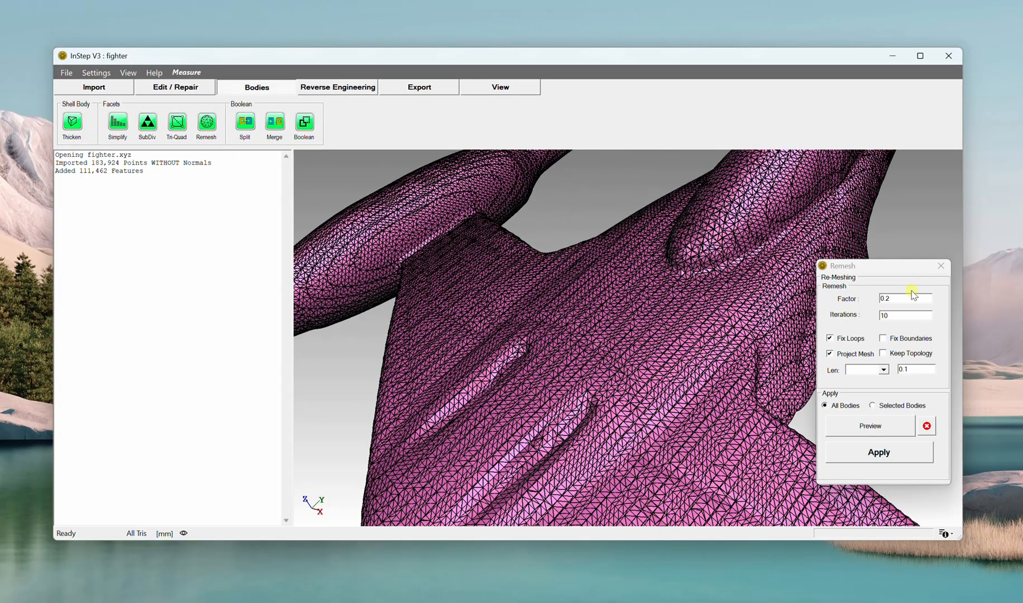
scroll(561, 355, "down", 2)
scroll(594, 360, "up", 4)
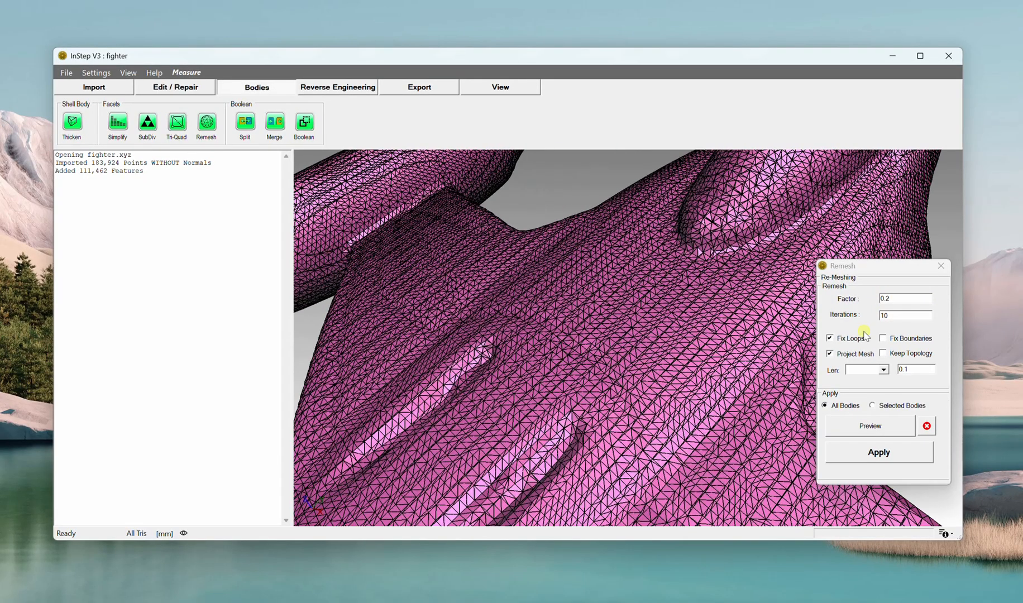
left_click(869, 427)
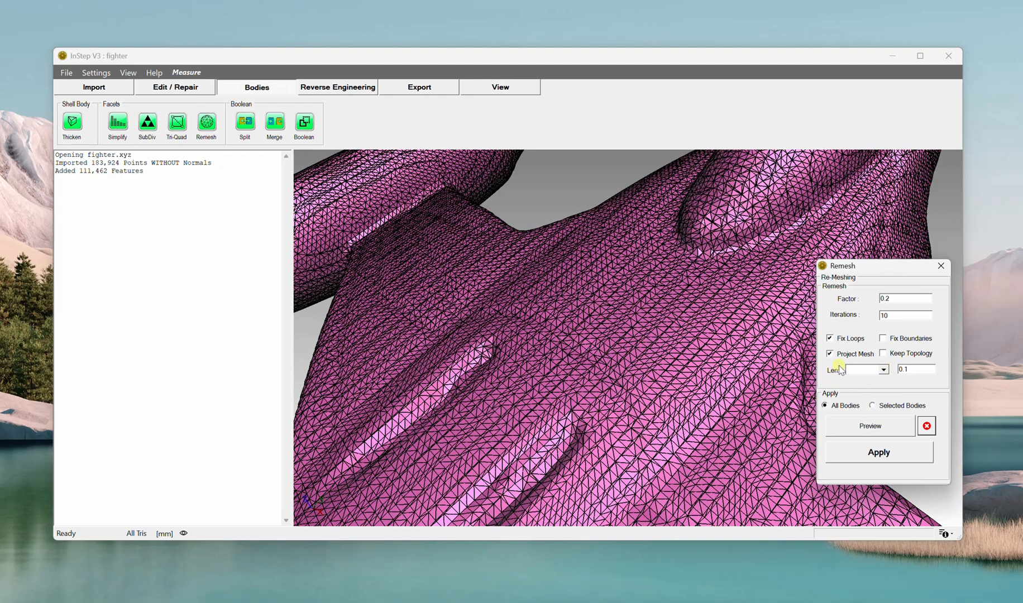
- Review the remesh length options and set the length basis to Avg. Edge
left_click(886, 370)
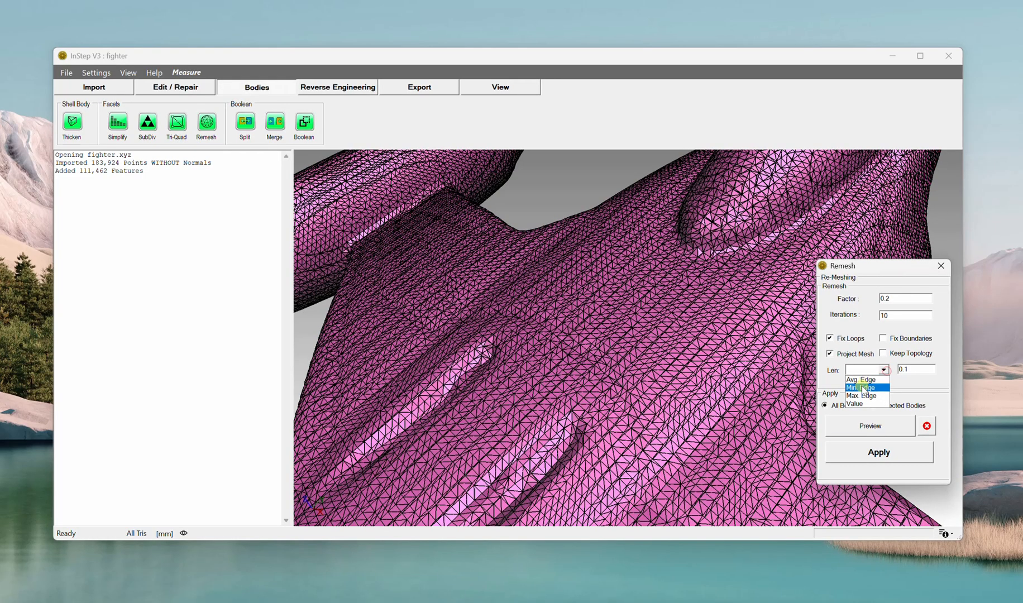
left_click(884, 370)
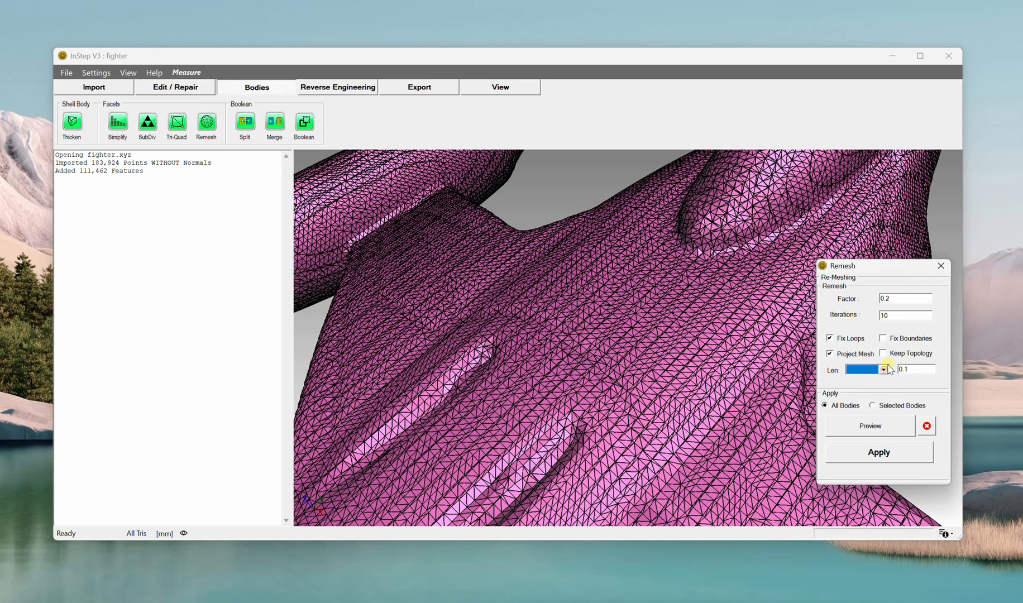
left_click(883, 371)
left_click(867, 406)
left_click(885, 372)
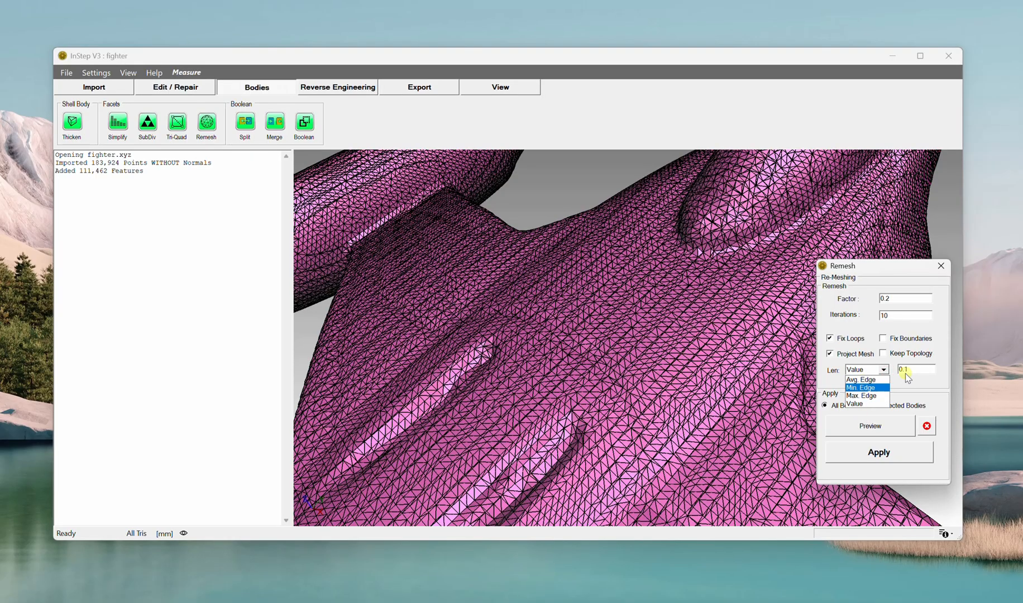
left_click(863, 379)
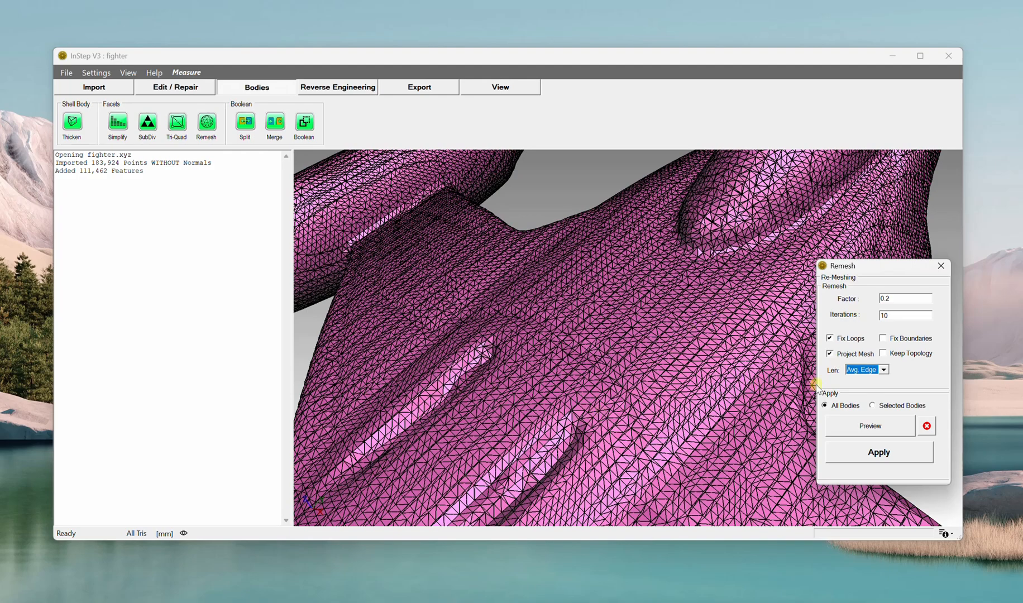
- Switch the remesh length basis to Value, taking over the average edge length as the value
left_click(883, 370)
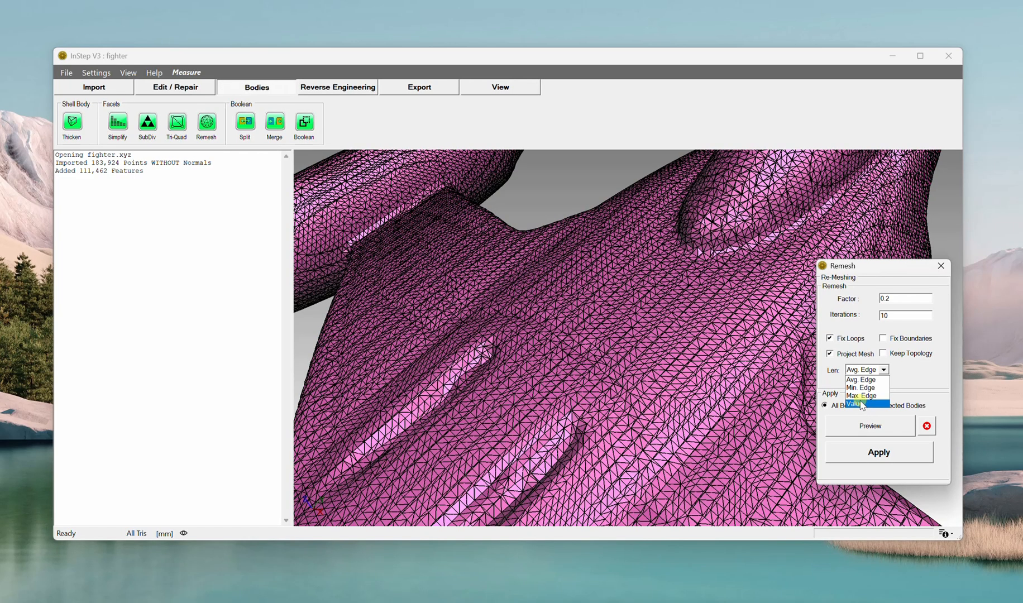
left_click(860, 403)
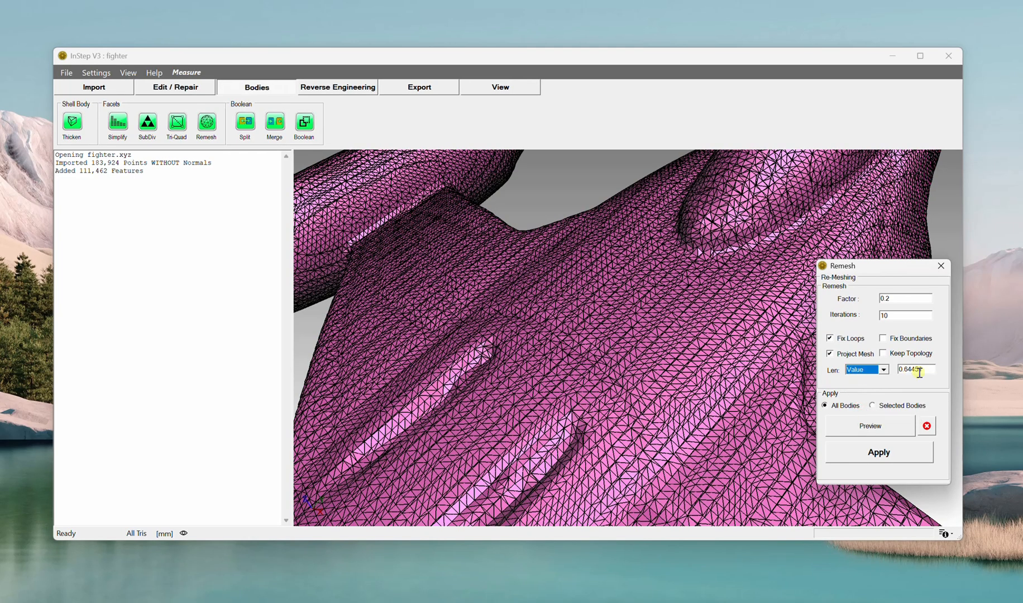
left_click(883, 369)
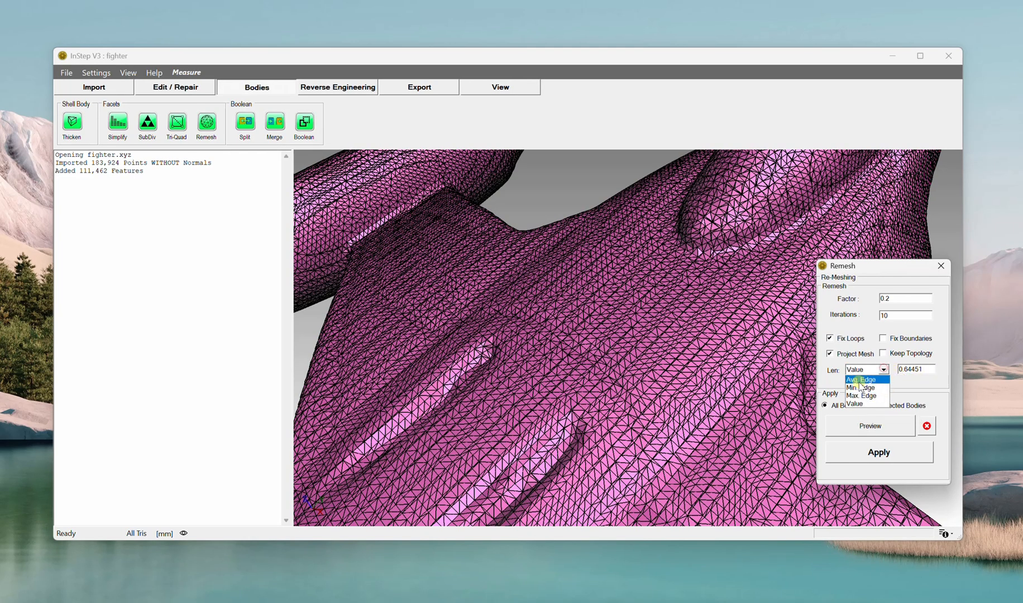
left_click(860, 380)
left_click(884, 370)
left_click(872, 403)
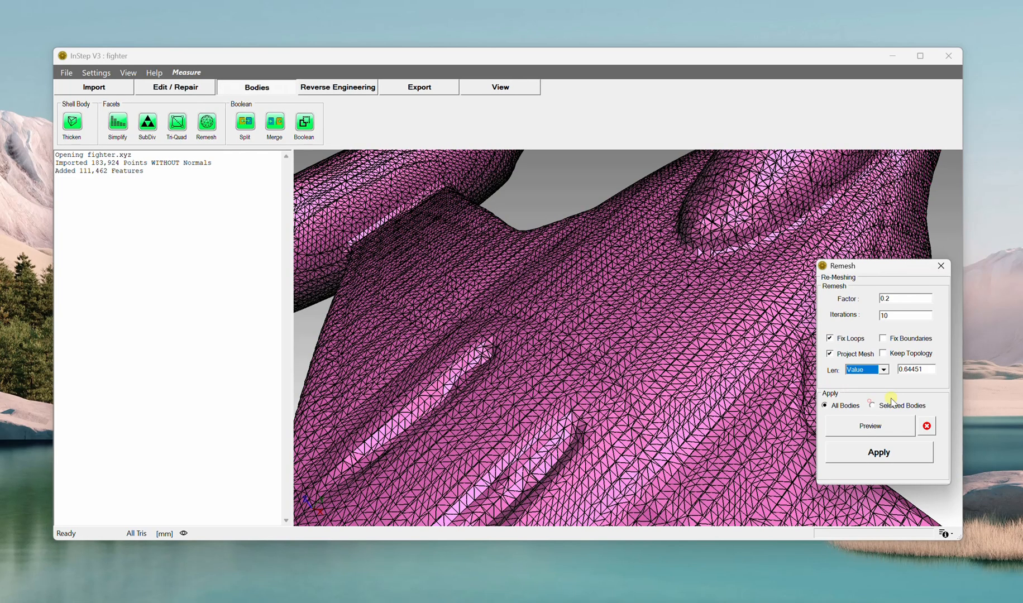
- Compare the Min. Edge and Max. Edge length bases for the remesh, finishing with the basis set to Value
left_click(884, 369)
left_click(861, 385)
left_click(884, 371)
left_click(866, 404)
left_click(884, 369)
left_click(863, 395)
left_click(883, 369)
left_click(865, 404)
left_click(883, 369)
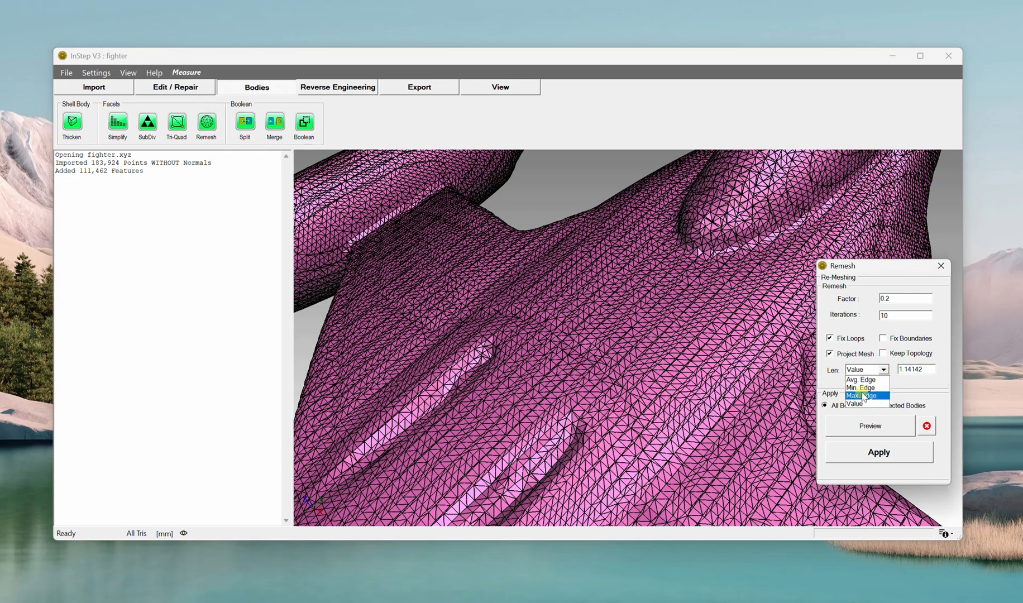
left_click(862, 396)
left_click(885, 370)
left_click(862, 402)
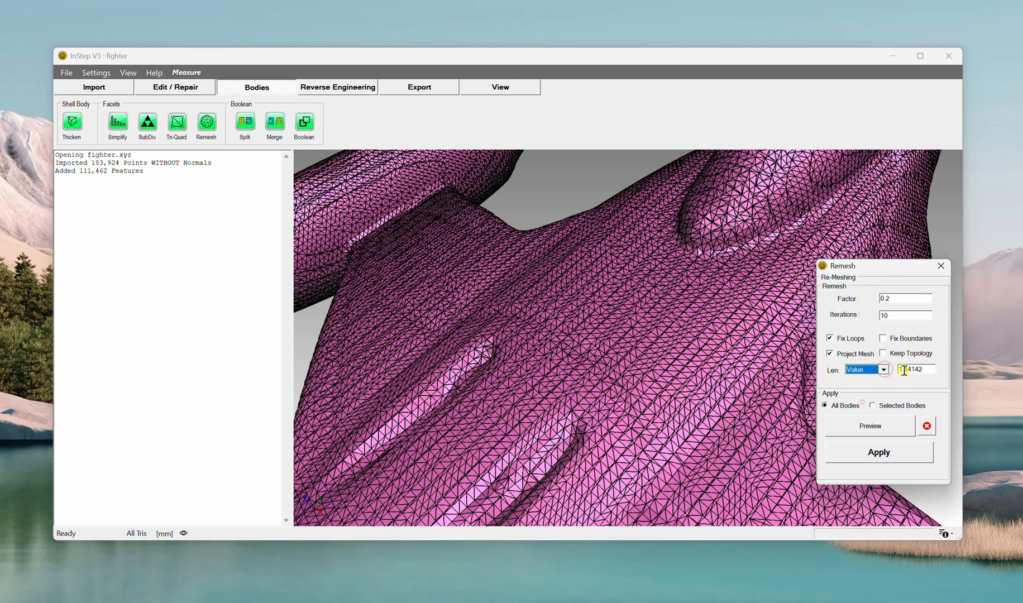
- Preview the remesh on all bodies with a length value of 1.0 and again with 2
left_click_drag(903, 371, 955, 378)
type("0")
left_click(866, 427)
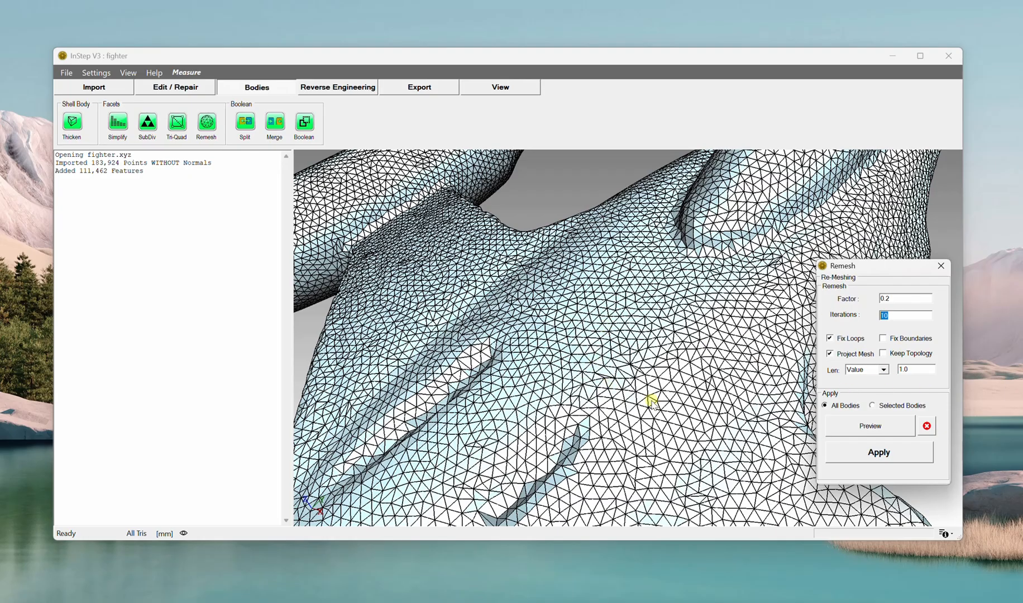
double_click(908, 369)
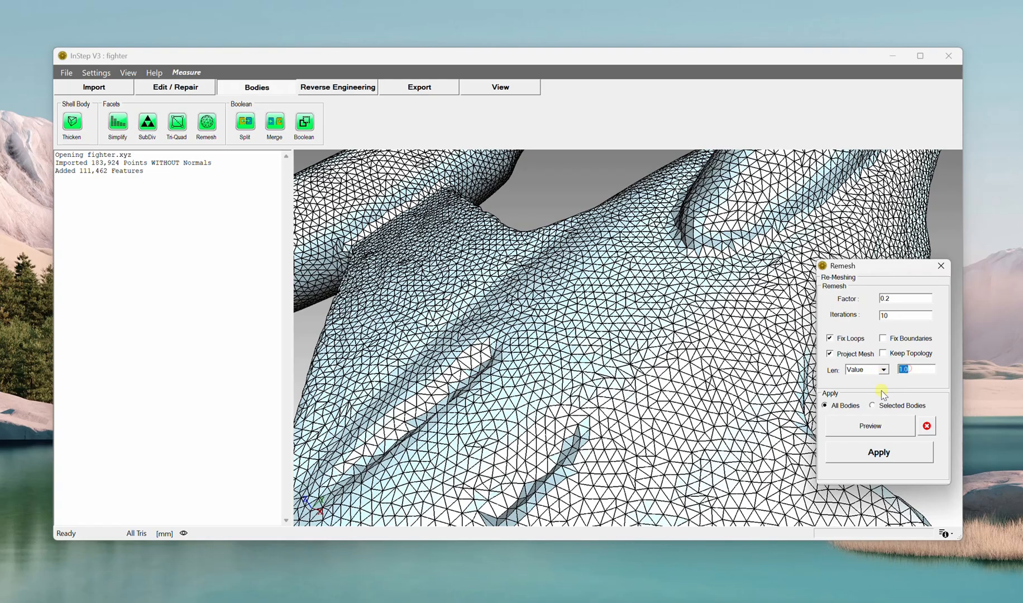
left_click(896, 425)
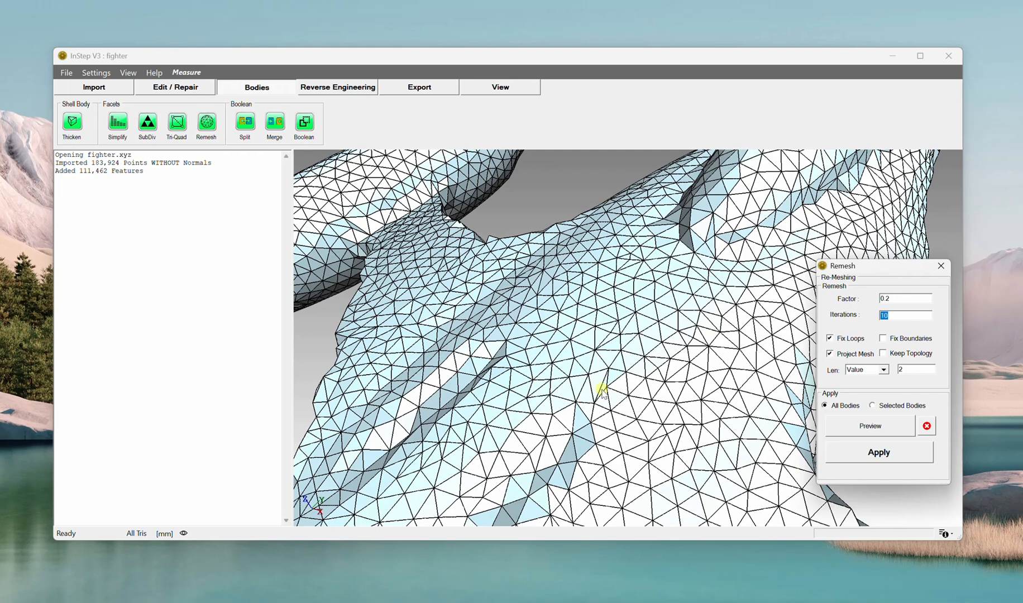
- Set the remesh length value to 0.5, preview it on all bodies and check the triangles on the wing
double_click(903, 369)
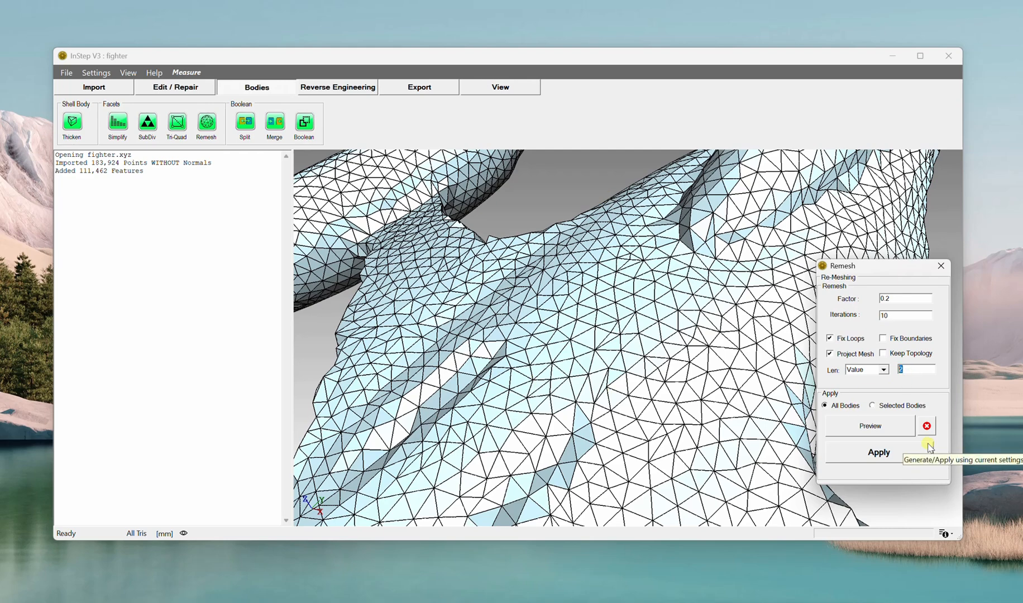
type("0.5")
left_click(875, 425)
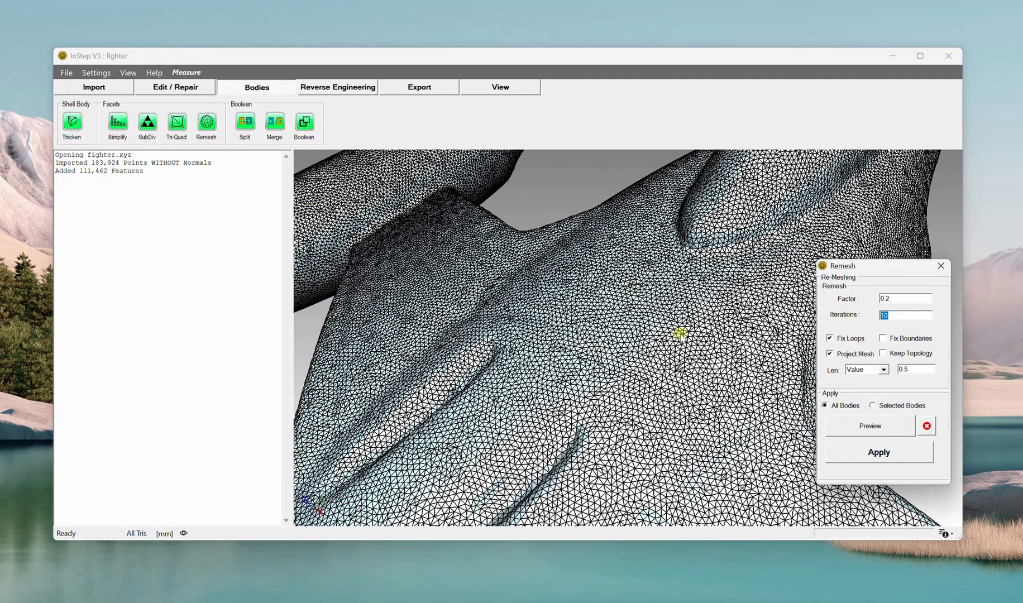
scroll(671, 388, "up", 5)
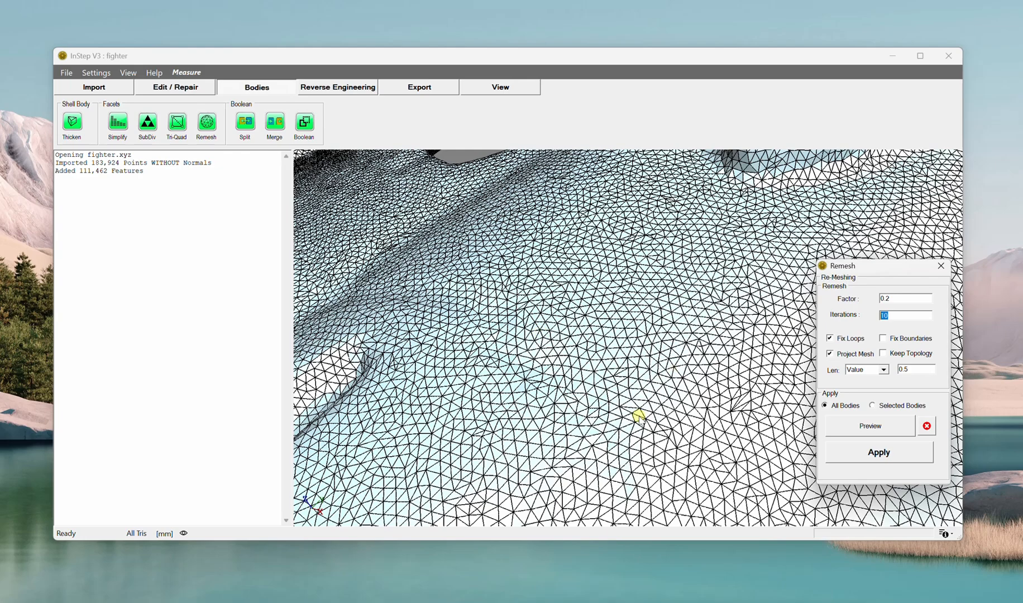
scroll(642, 415, "up", 3)
scroll(798, 366, "down", 3)
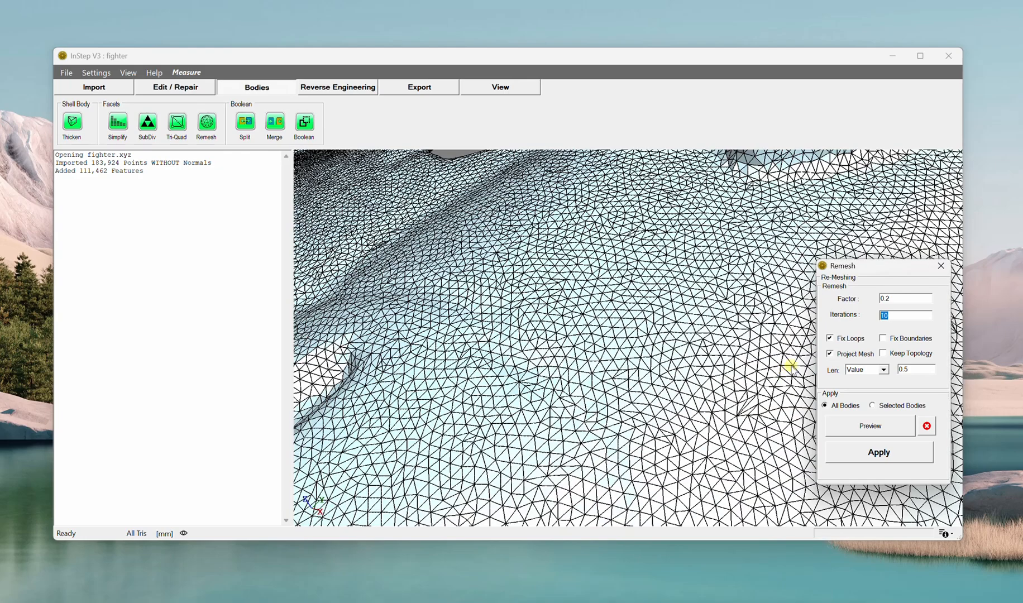
scroll(681, 373, "down", 3)
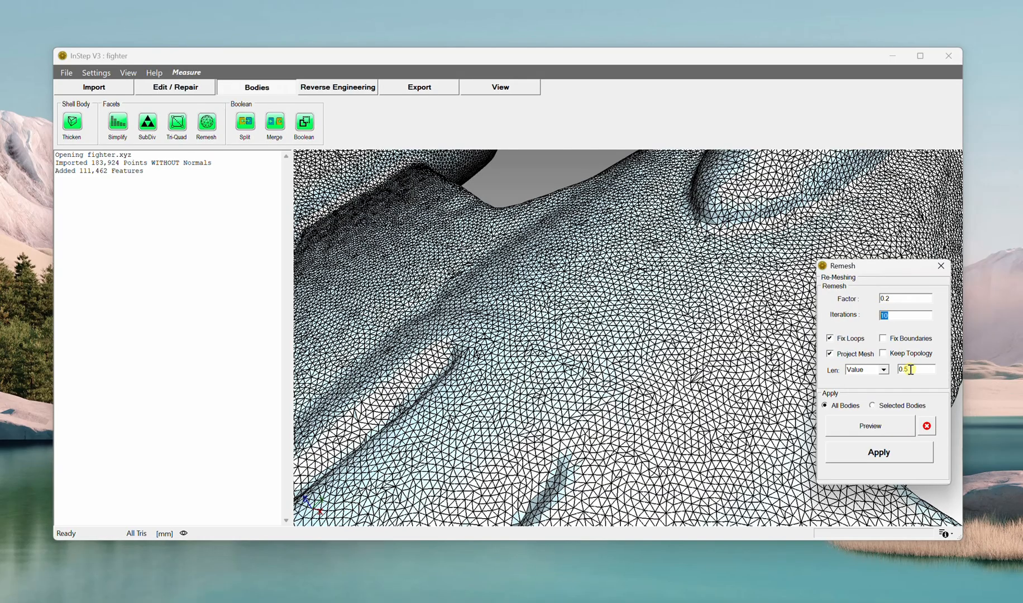
- Set the remesh Factor to 0.4 and preview the result on all bodies
left_click_drag(909, 369, 900, 372)
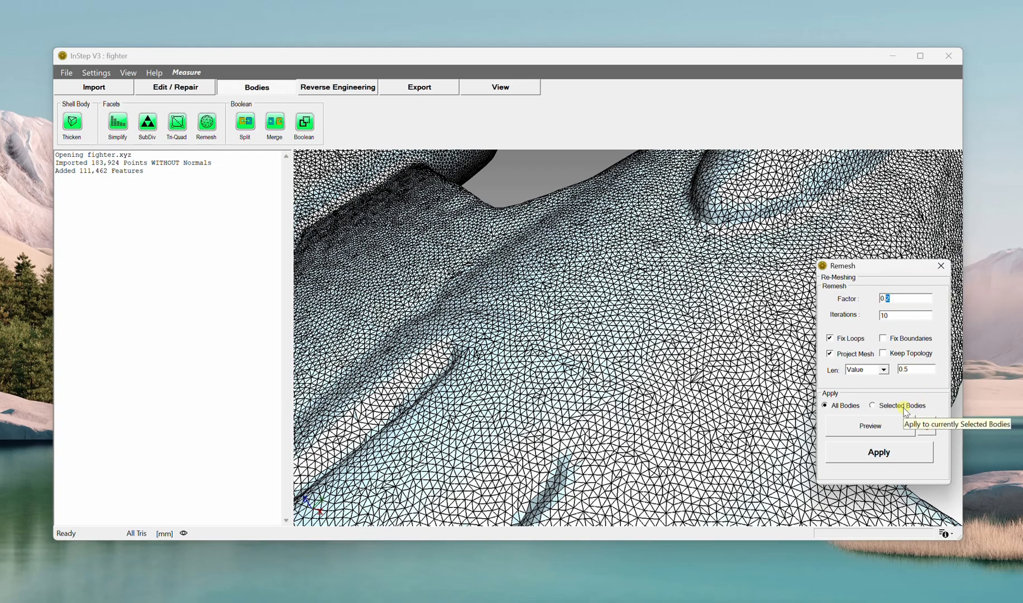
left_click(869, 425)
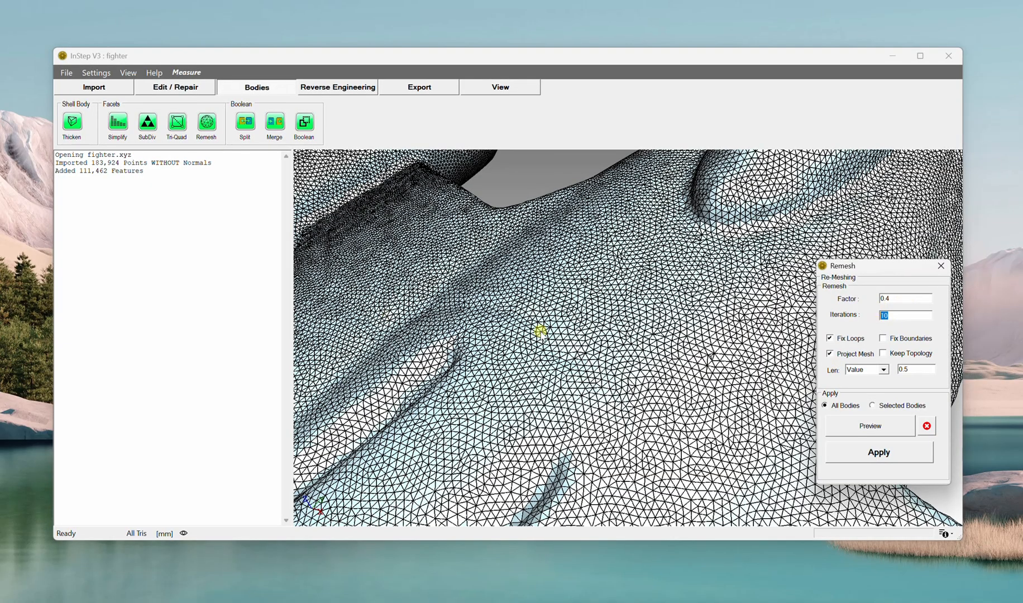
scroll(586, 369, "down", 4)
scroll(662, 340, "up", 5)
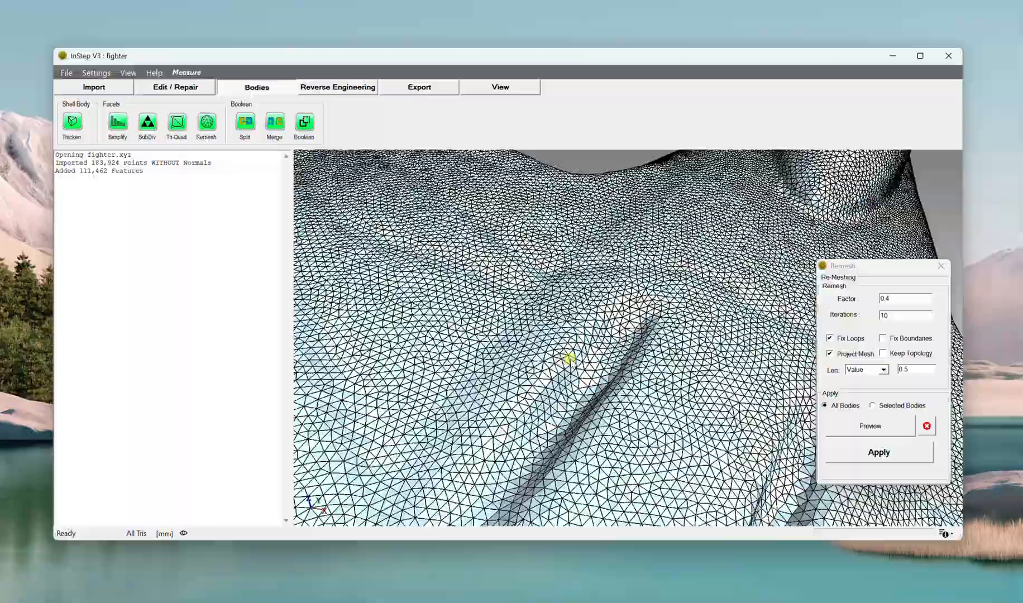
- Examine the previewed triangles on the fighter's wing, side pod and canopy from several angles
scroll(570, 361, "down", 3)
middle_click_drag(570, 361, 587, 402)
scroll(562, 366, "up", 2)
scroll(562, 366, "up", 2)
scroll(587, 387, "down", 2)
scroll(575, 360, "up", 4)
scroll(567, 360, "down", 3)
middle_click_drag(567, 360, 632, 347)
scroll(632, 347, "up", 1)
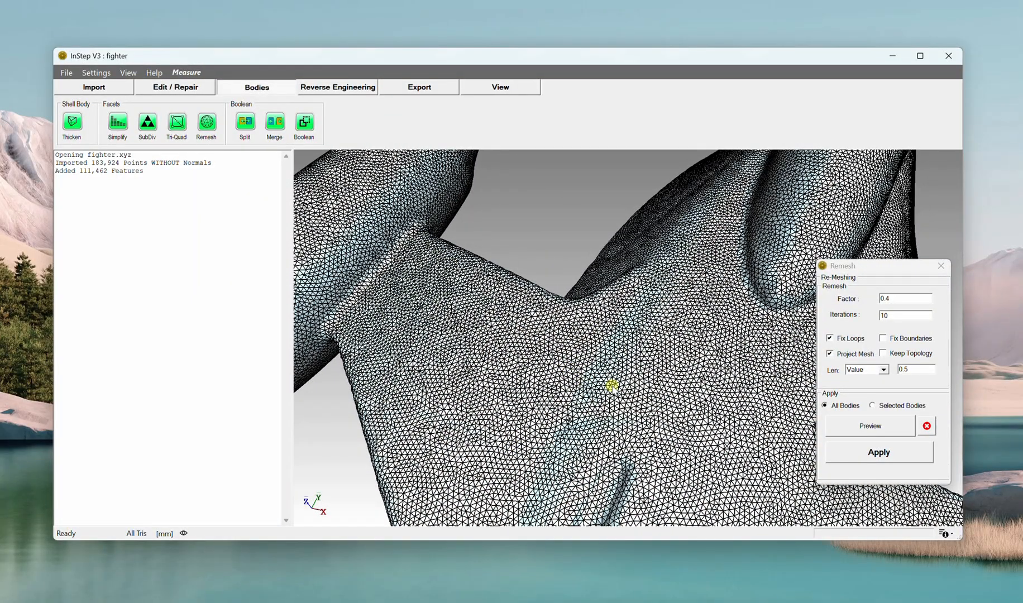
middle_click_drag(559, 372, 578, 424)
scroll(589, 361, "up", 4)
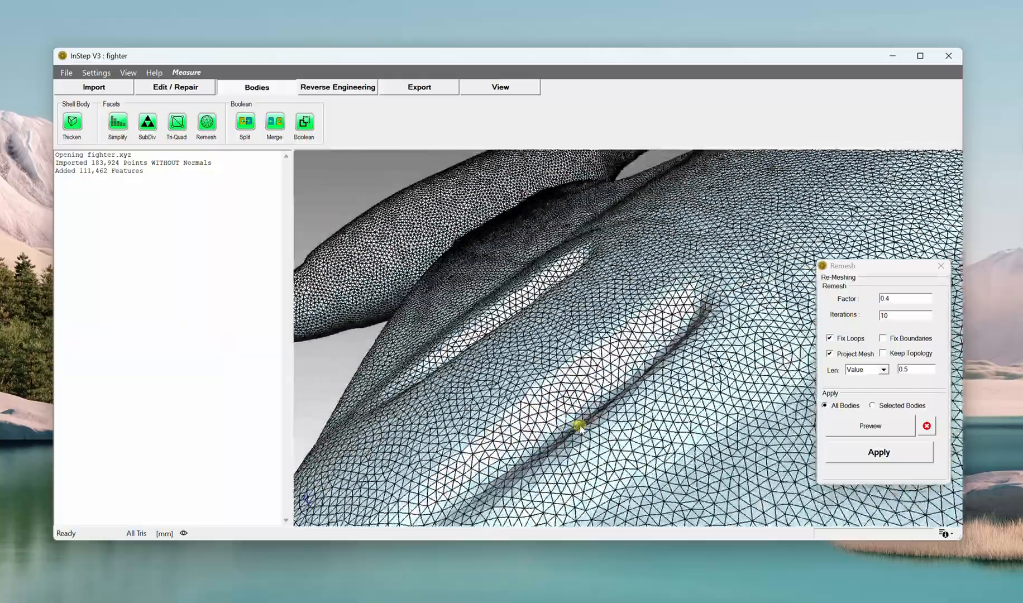
scroll(640, 319, "down", 4)
middle_click_drag(639, 319, 675, 283)
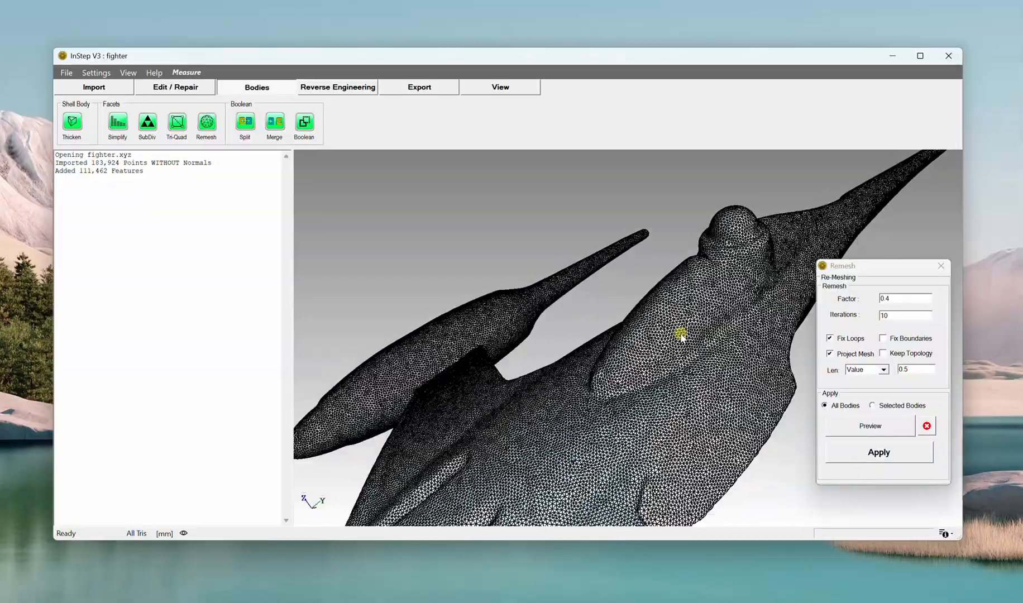
scroll(679, 336, "up", 4)
- Apply the remesh to all bodies and close the Remesh settings
left_click(885, 452)
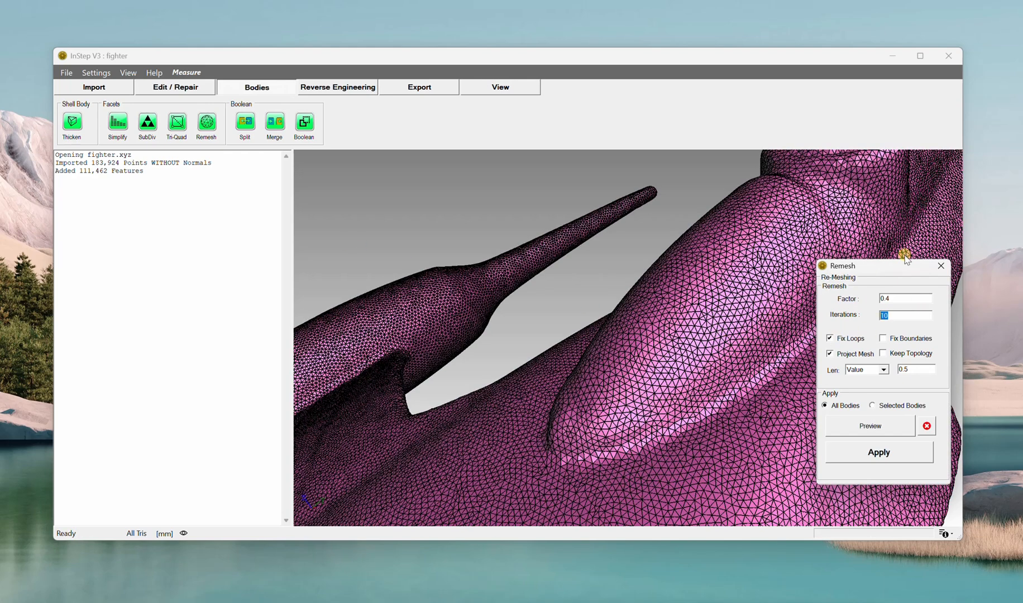
left_click(942, 263)
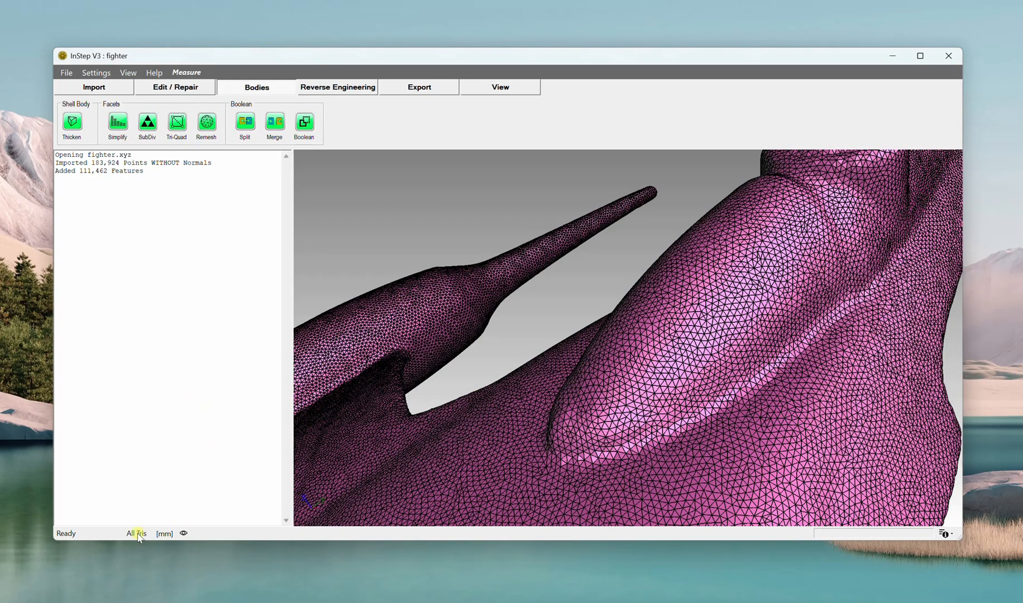
mouse_move(136, 535)
- Convert the remeshed fighter body to finite-element data
left_click(112, 90)
scroll(606, 389, "down", 5)
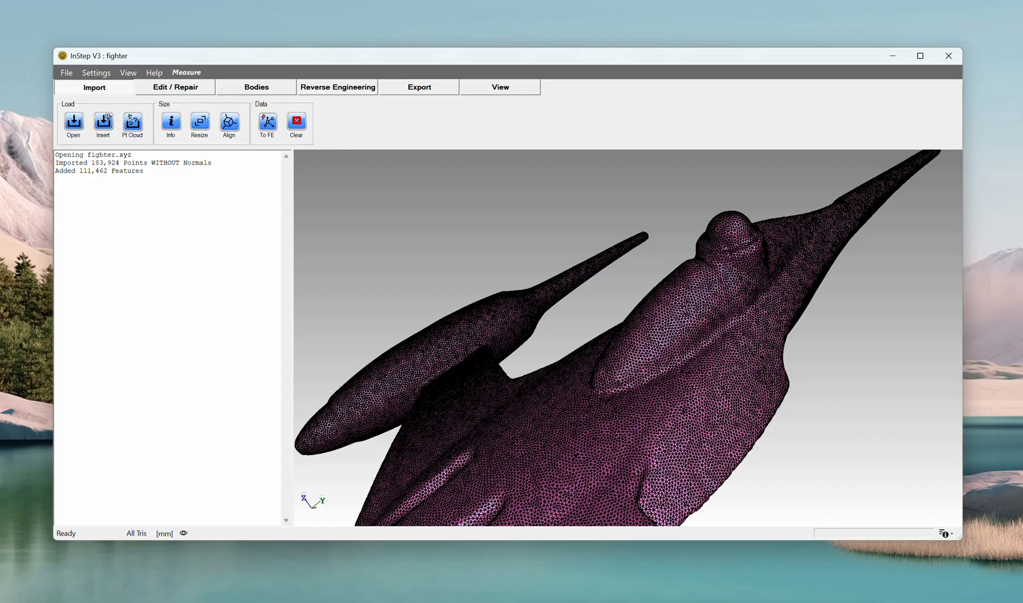
left_click(266, 122)
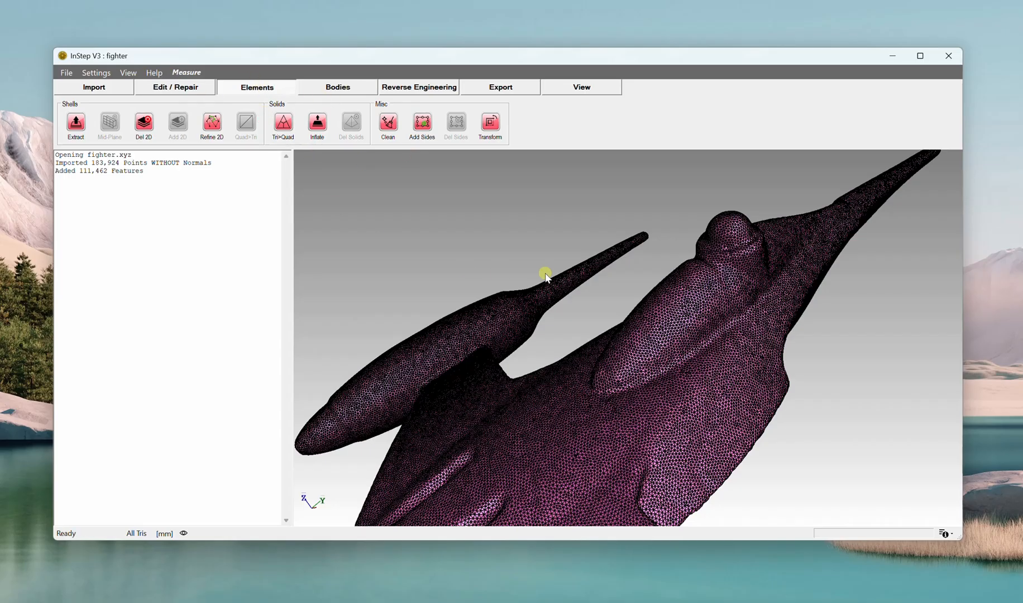
- Inspect the fighter mesh and review the element tools and the available export formats
middle_click_drag(559, 293, 570, 476)
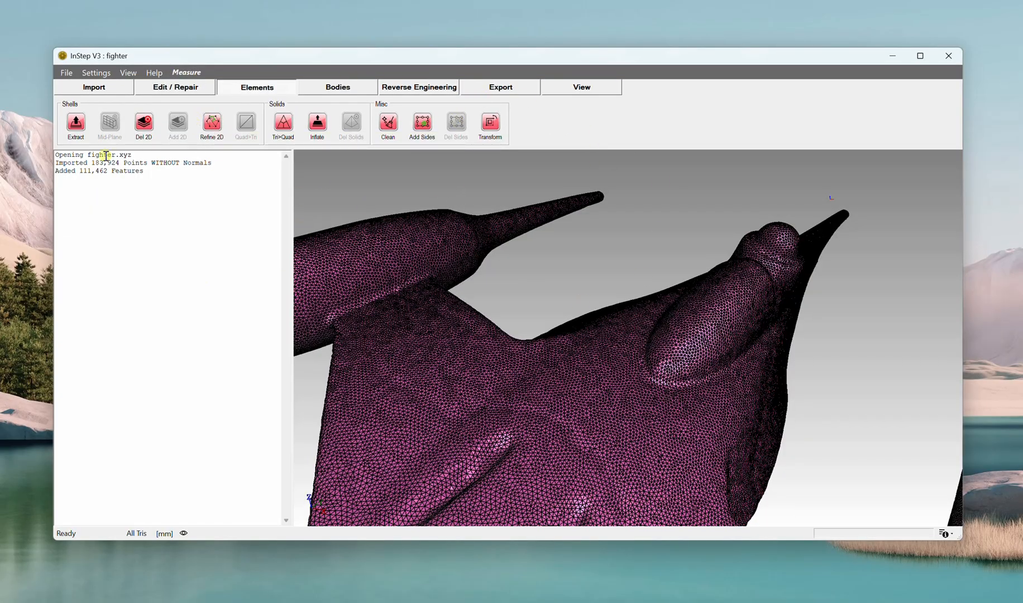
middle_click_drag(560, 442, 528, 452)
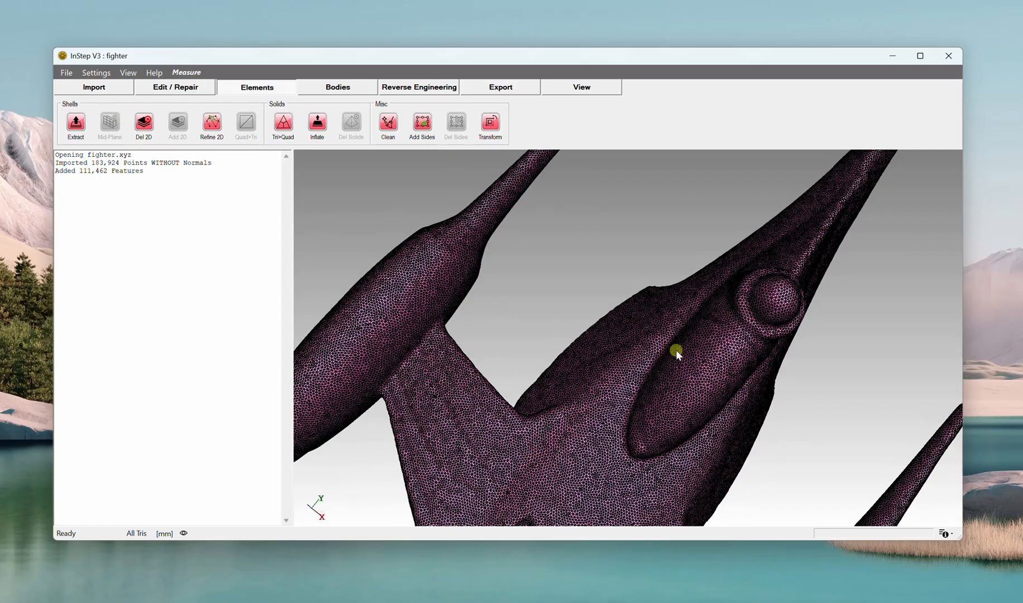
middle_click_drag(617, 444, 617, 421)
scroll(617, 421, "up", 5)
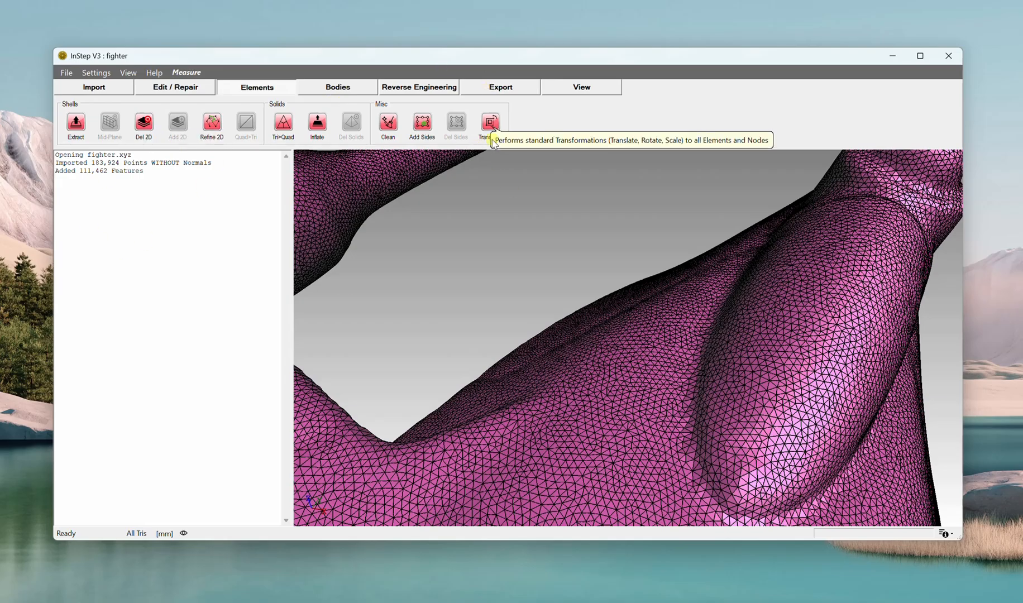
left_click(506, 91)
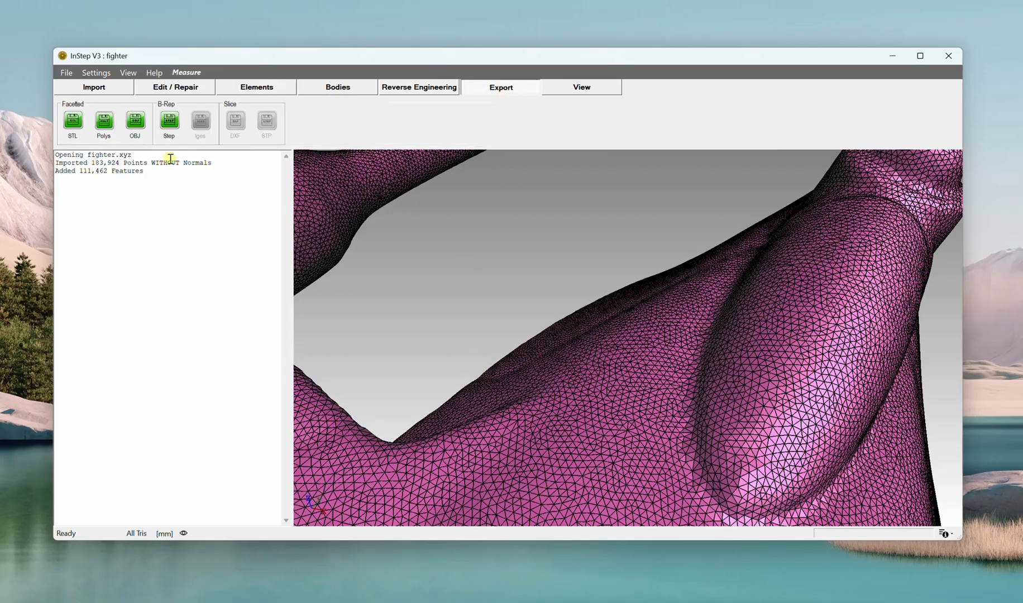
left_click(277, 90)
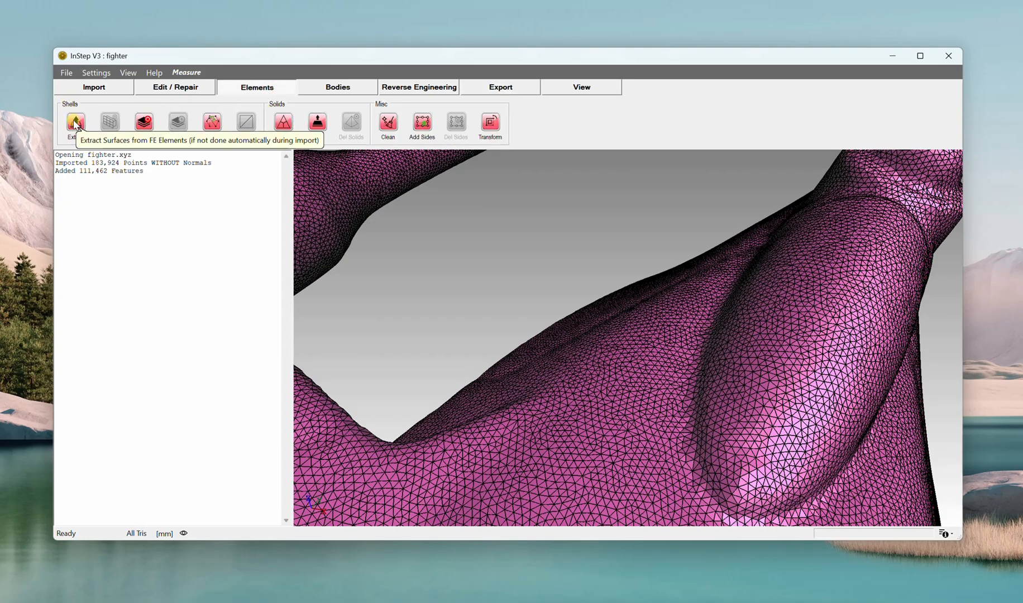
middle_click_drag(615, 339, 654, 358)
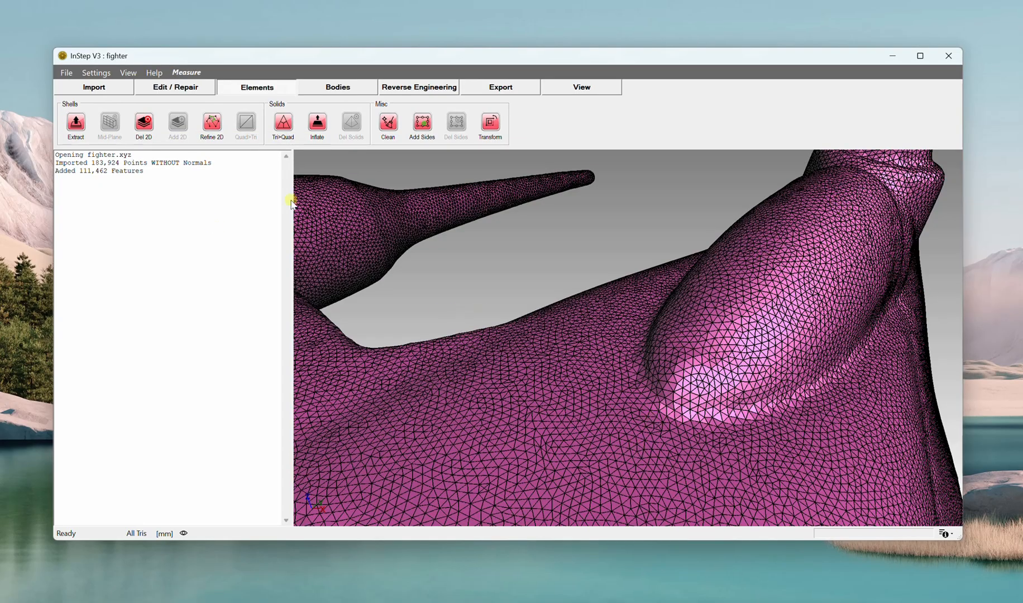
- Extract the surfaces from the finite elements and inspect the resulting shell mesh on the canopy and wing
left_click(80, 124)
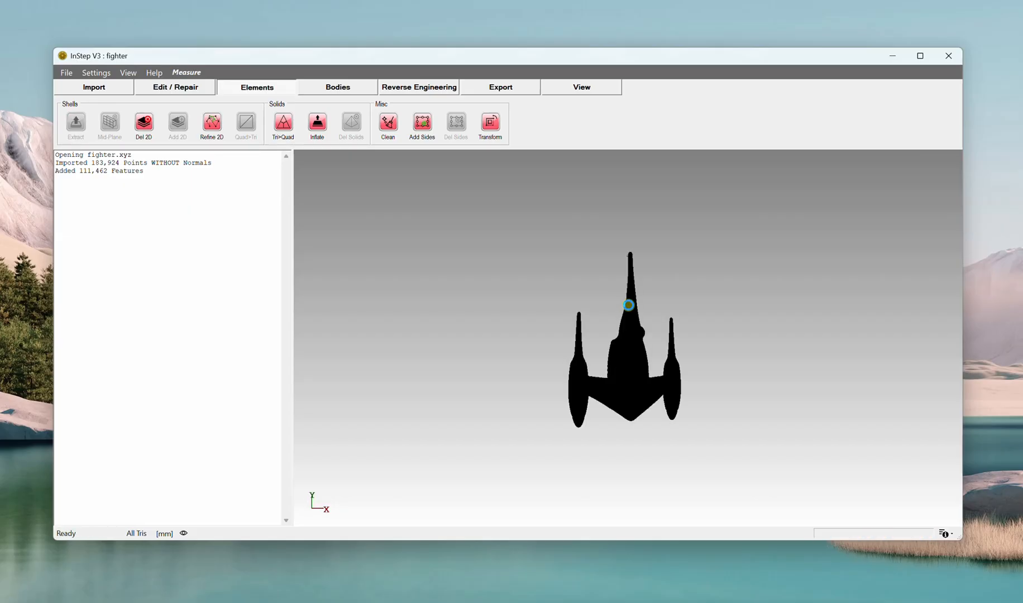
scroll(642, 424, "up", 10)
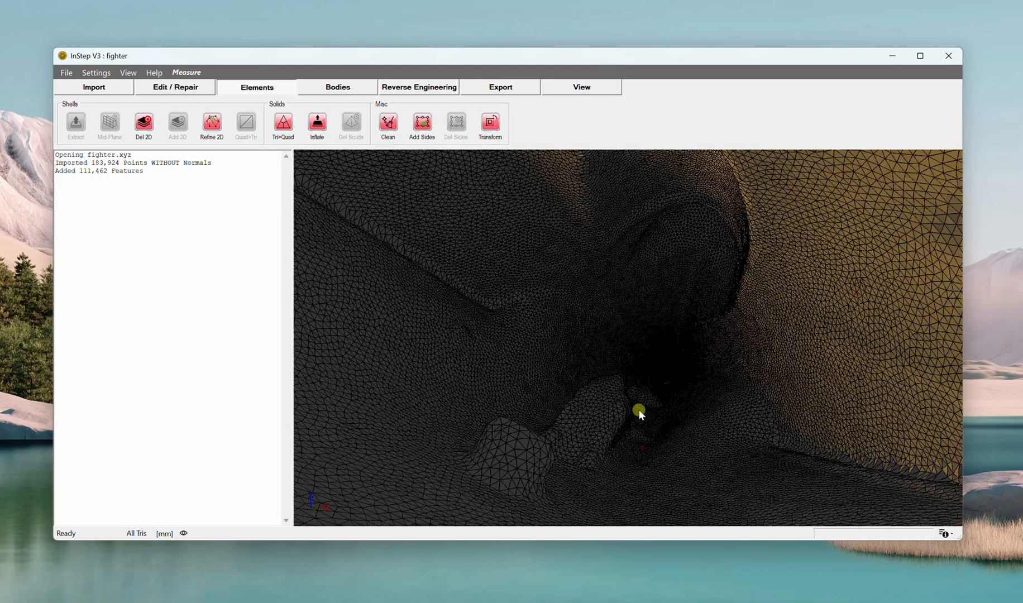
middle_click_drag(639, 412, 622, 424)
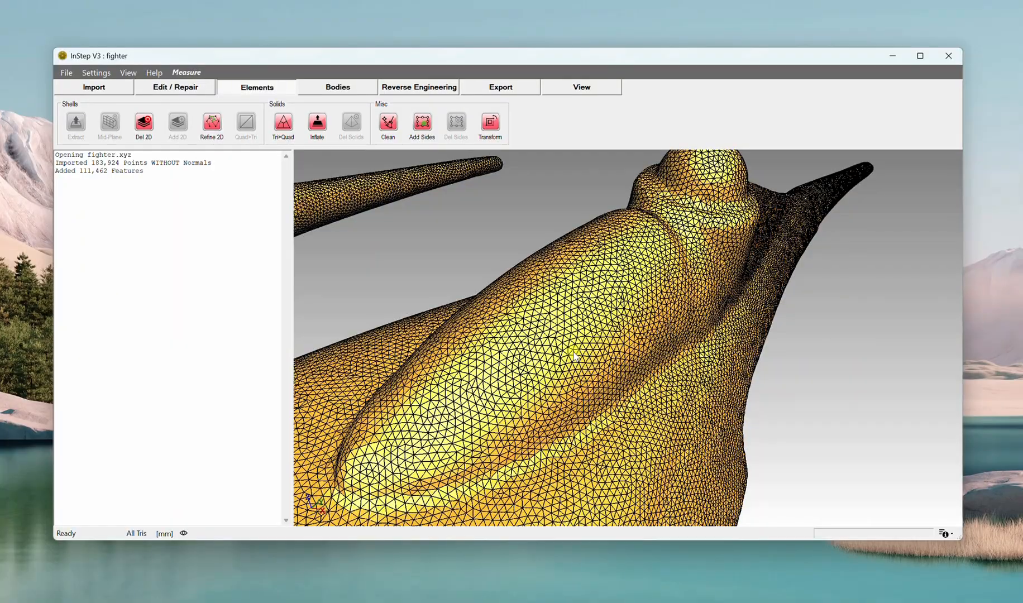
middle_click_drag(485, 375, 623, 336)
scroll(611, 419, "down", 5)
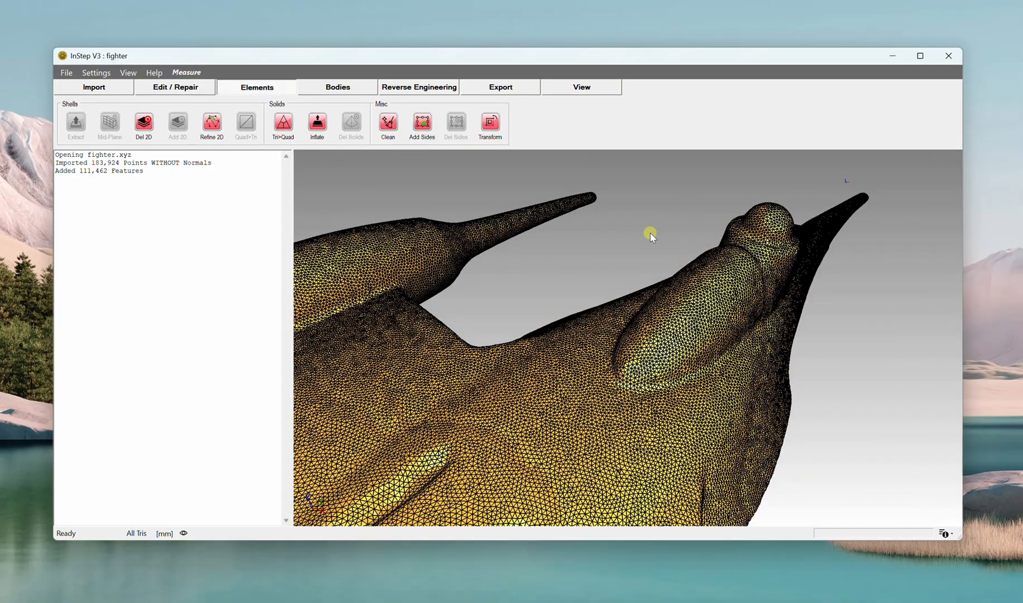
scroll(674, 375, "up", 3)
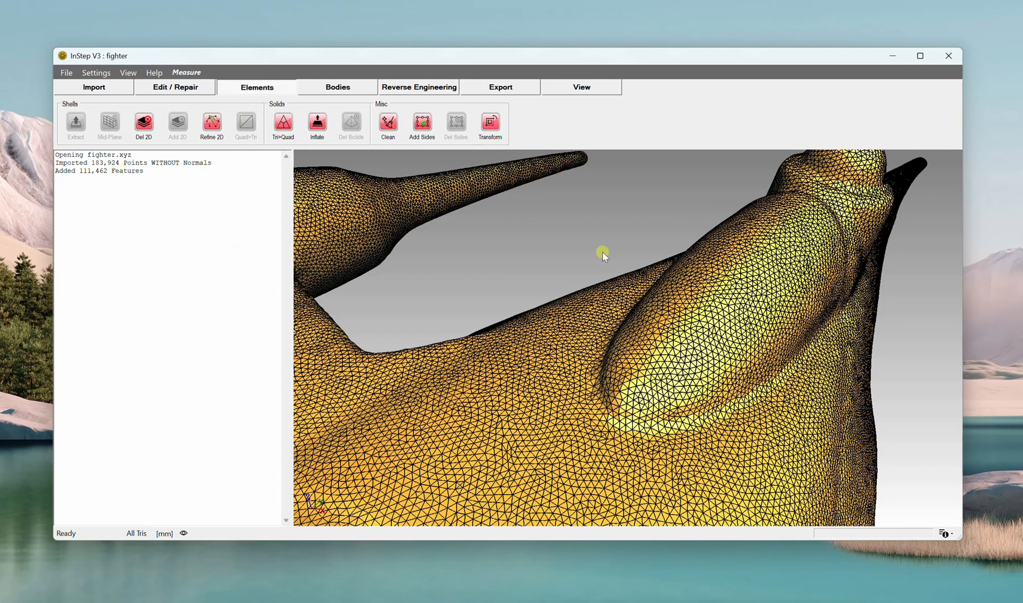
- Review the export options for the FEA mesh, return to the import tools and view the fighter's mesh
left_click(511, 88)
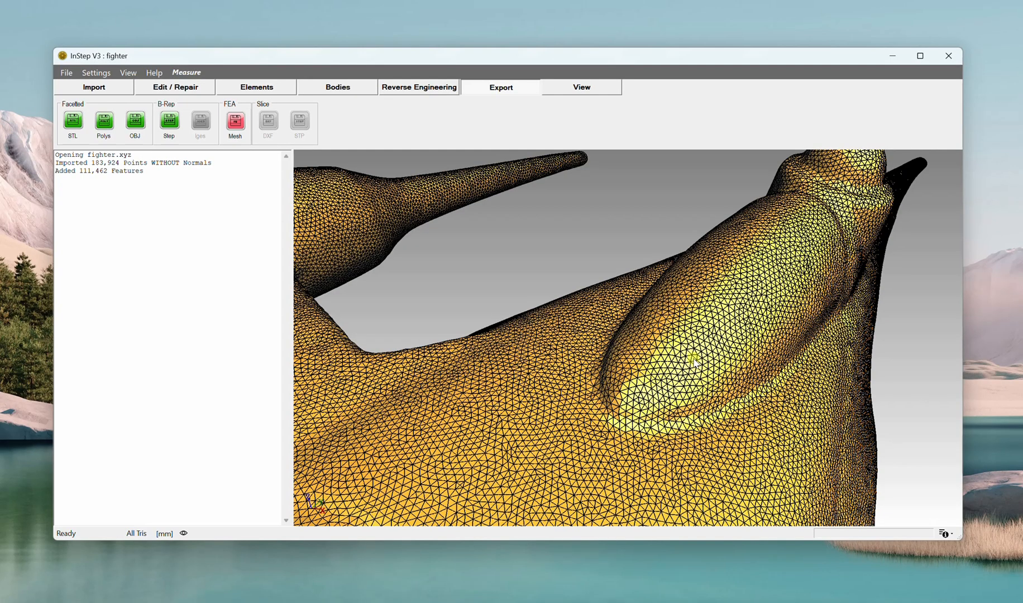
scroll(657, 446, "down", 1)
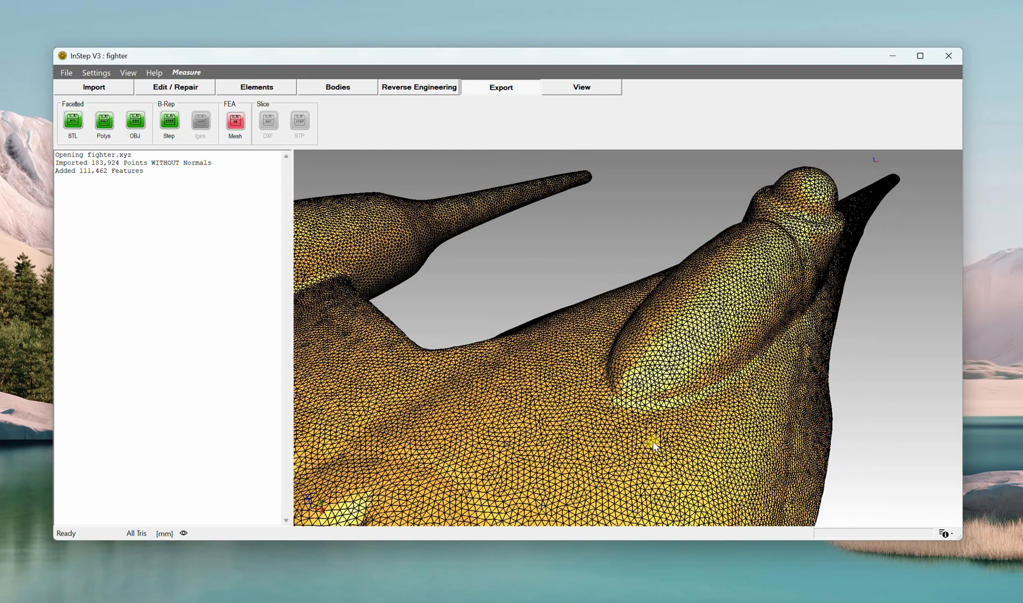
left_click(94, 88)
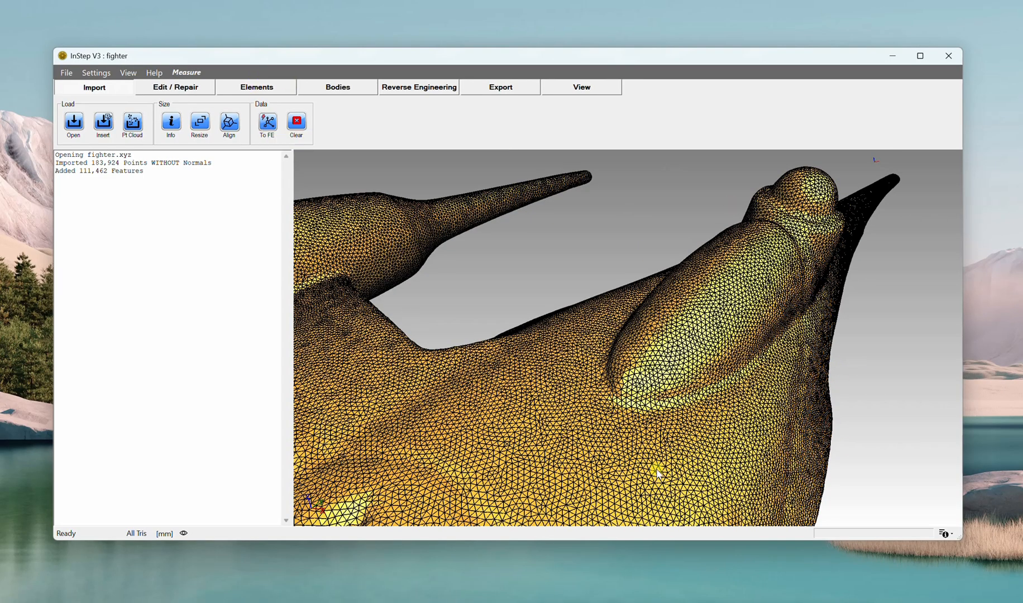
scroll(525, 397, "up", 2)
scroll(528, 409, "down", 5)
scroll(530, 412, "down", 2)
scroll(543, 414, "up", 5)
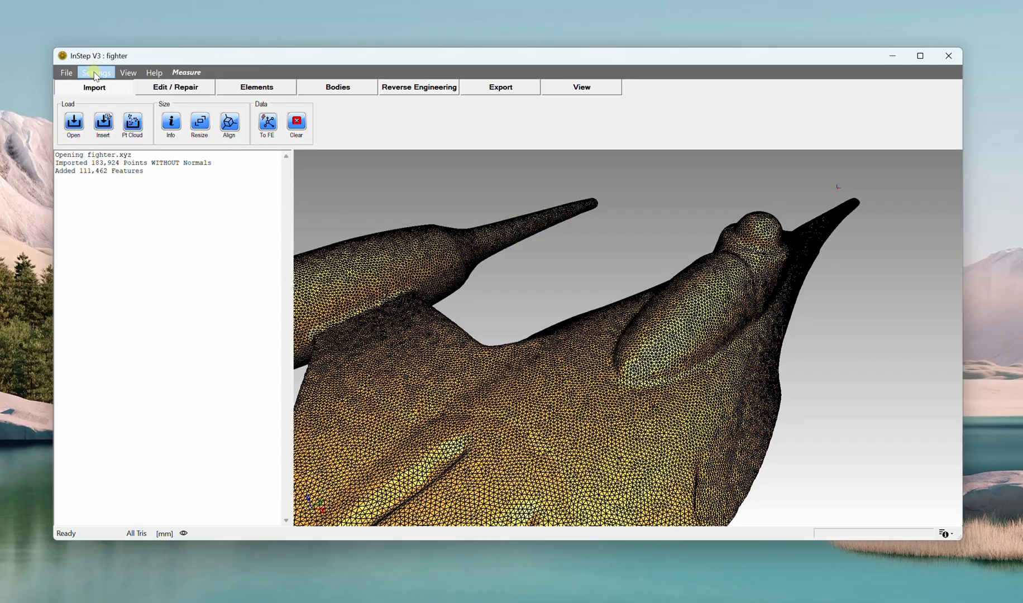
- Open the application settings and look through the appearance, behavior and data import options
left_click(95, 74)
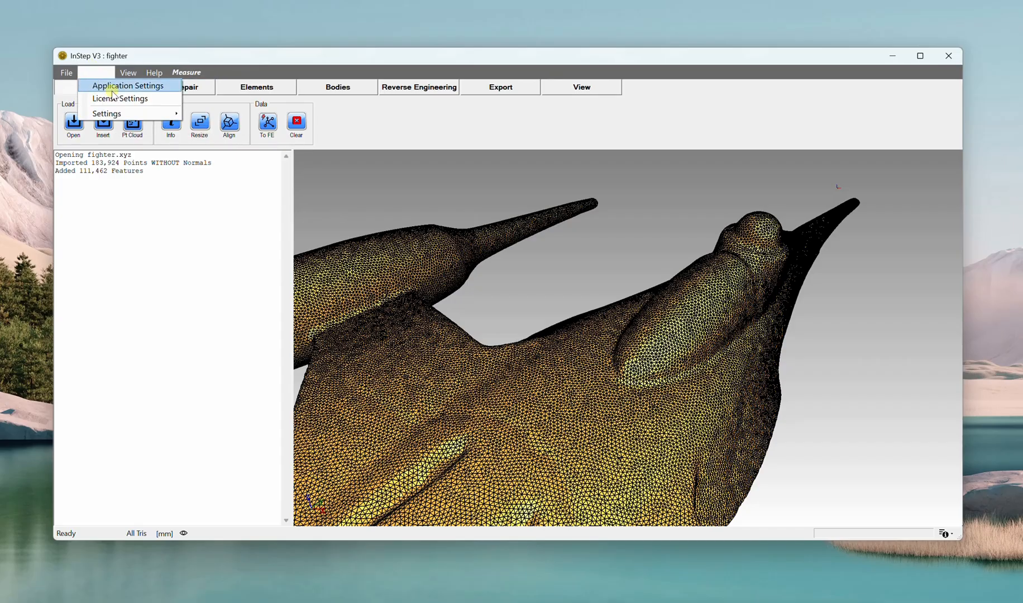
left_click(112, 85)
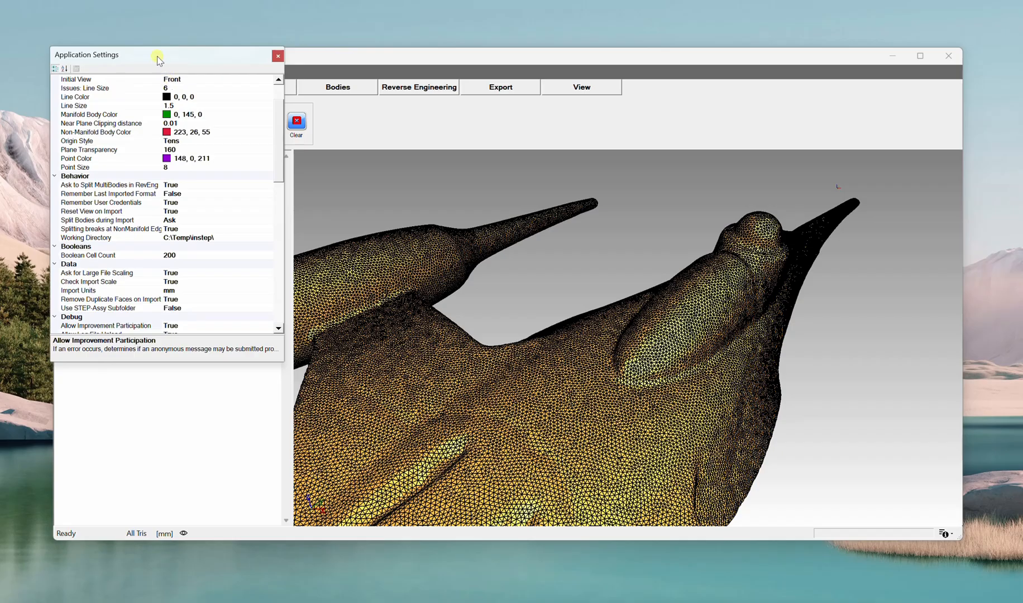
left_click_drag(155, 57, 468, 132)
scroll(537, 217, "down", 3)
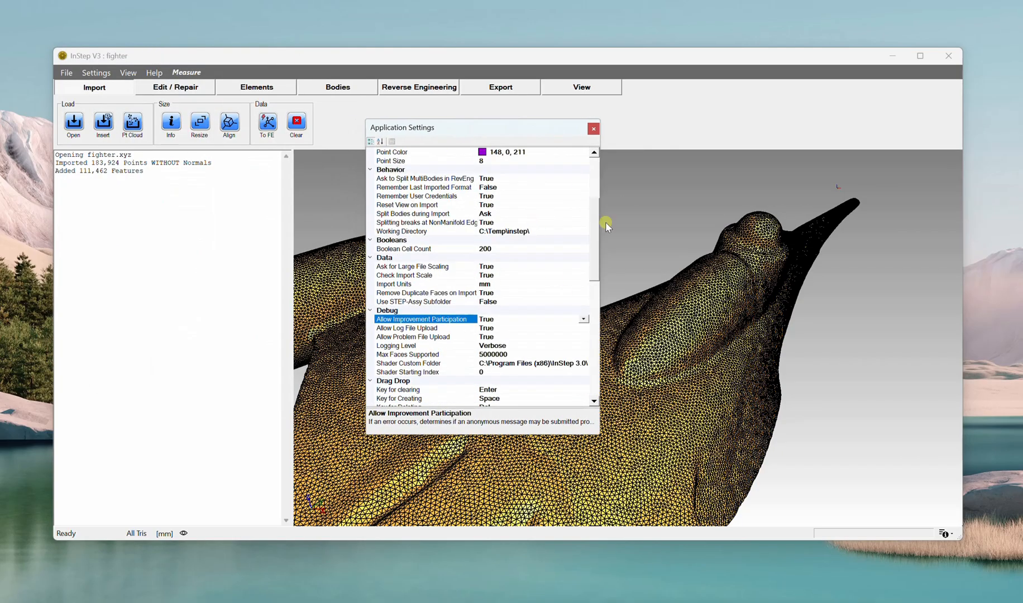
left_click_drag(597, 229, 576, 167)
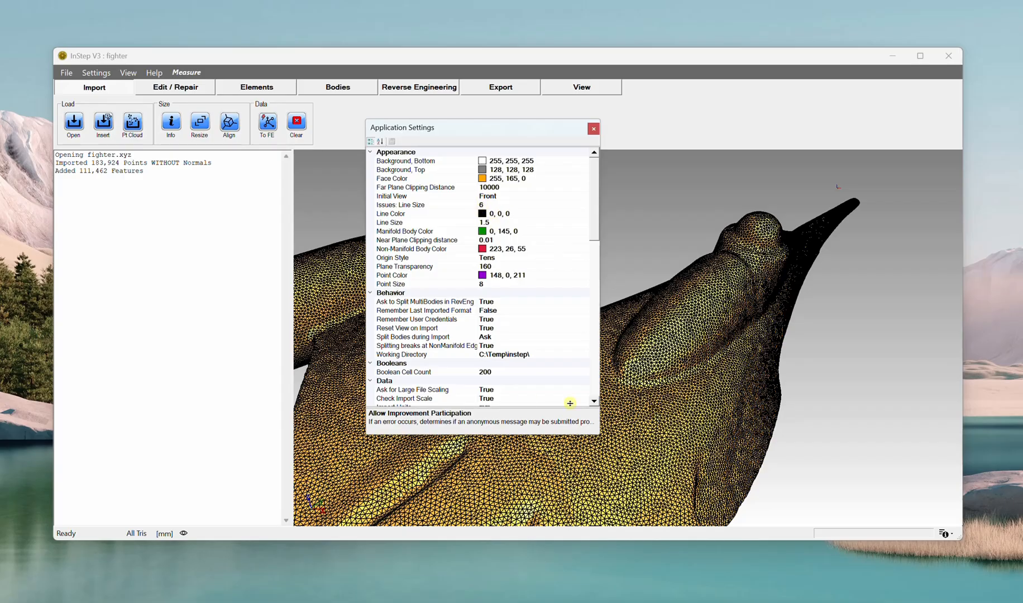
scroll(568, 380, "down", 4)
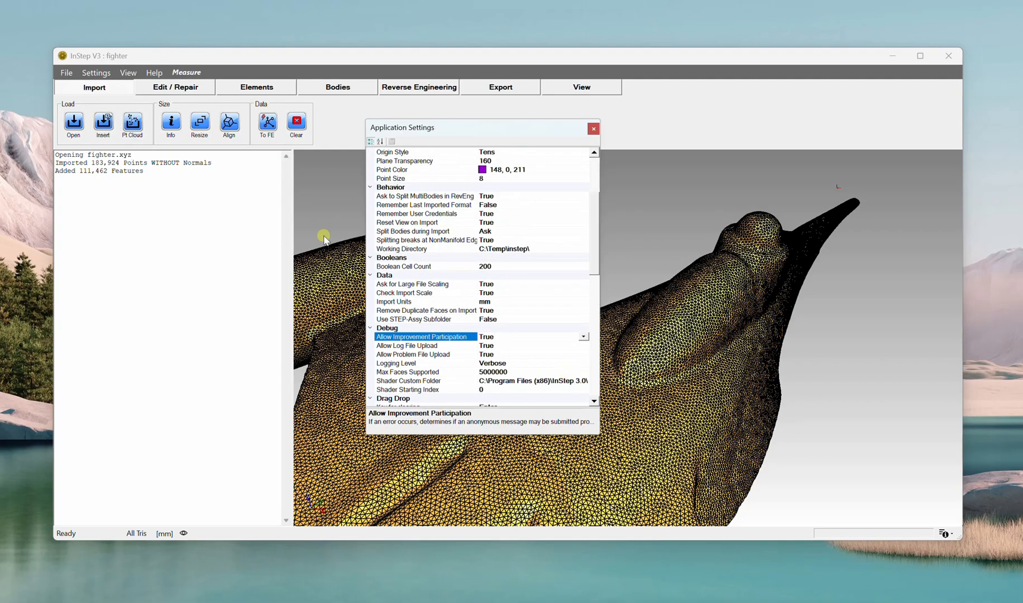
- Select the Ask for Large File Scaling setting and review the remaining FE data, point cloud, repair and simplify settings
left_click(395, 285)
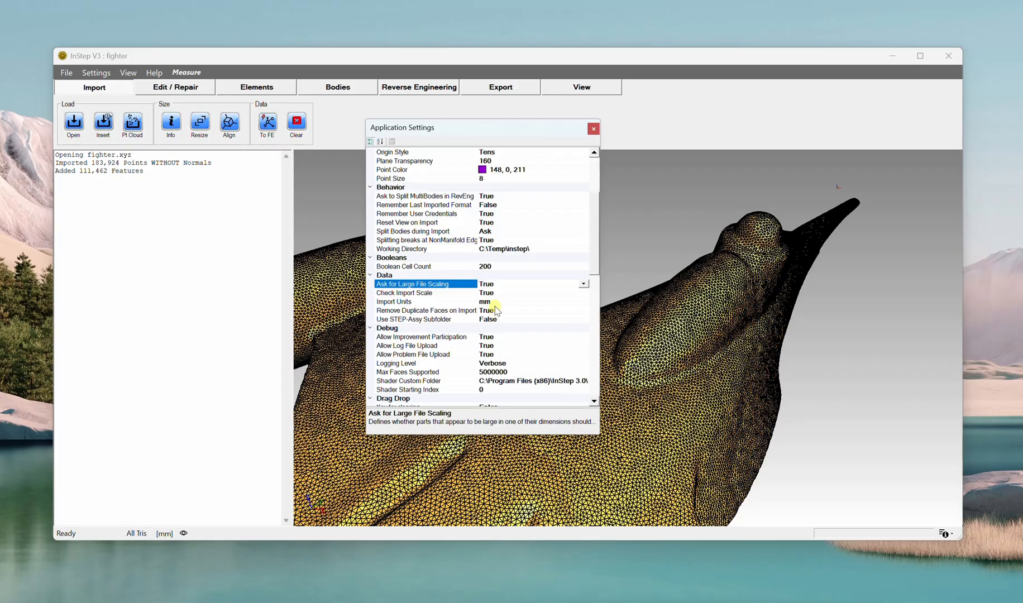
scroll(496, 310, "down", 12)
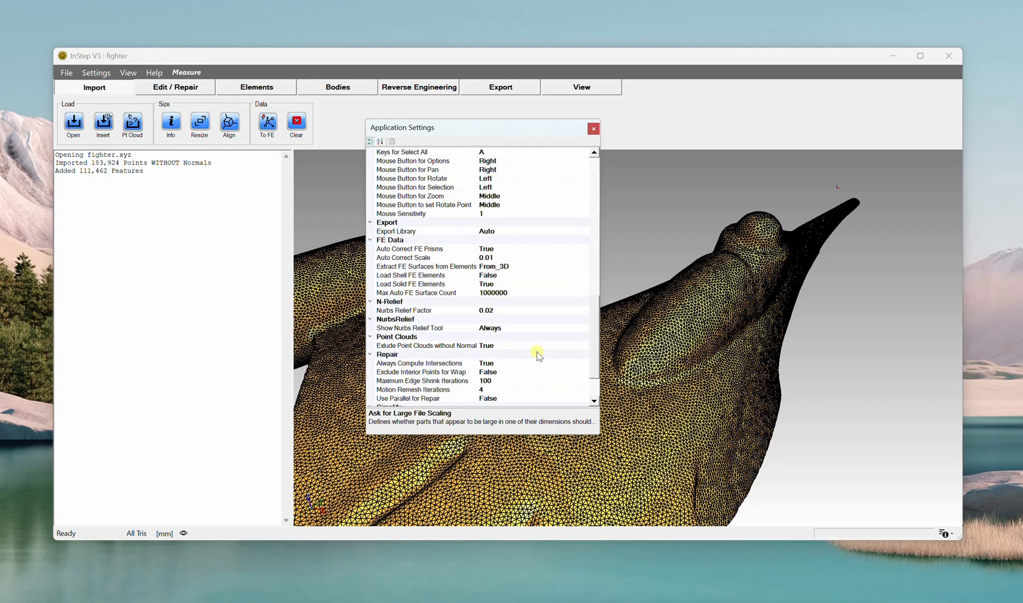
scroll(537, 350, "up", 10)
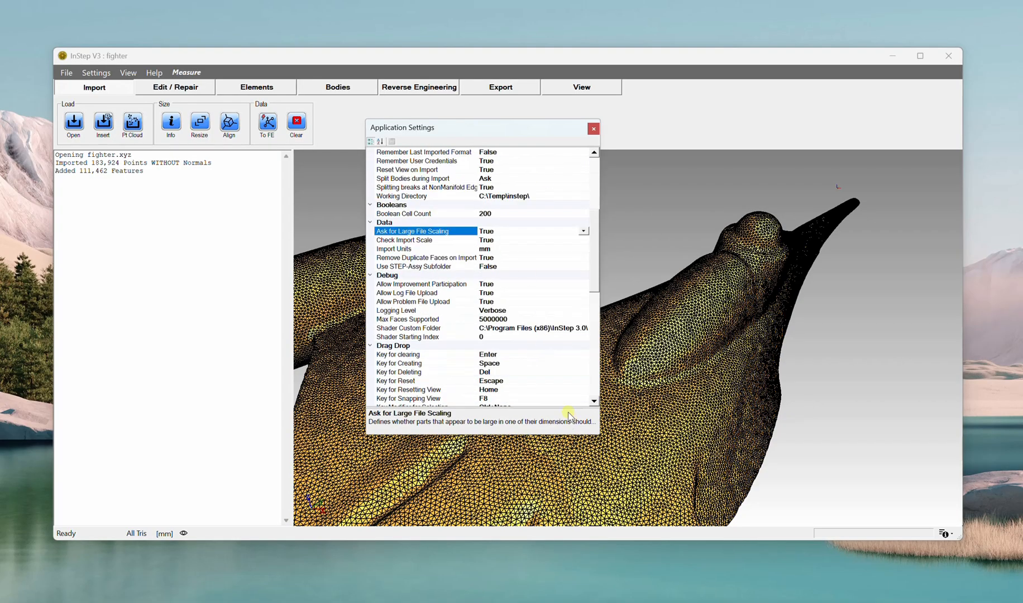
scroll(538, 335, "down", 12)
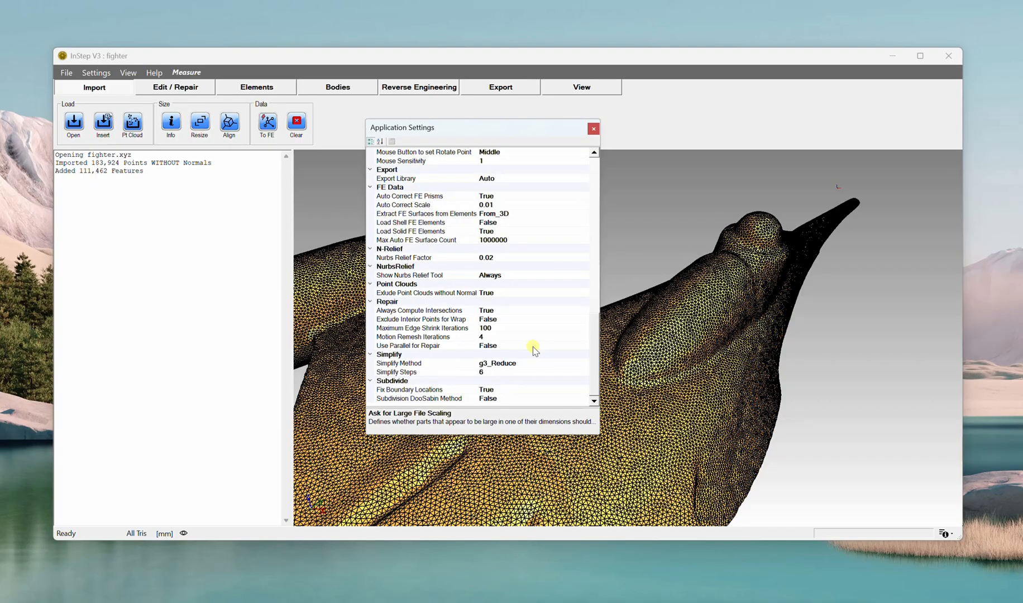
scroll(531, 341, "up", 11)
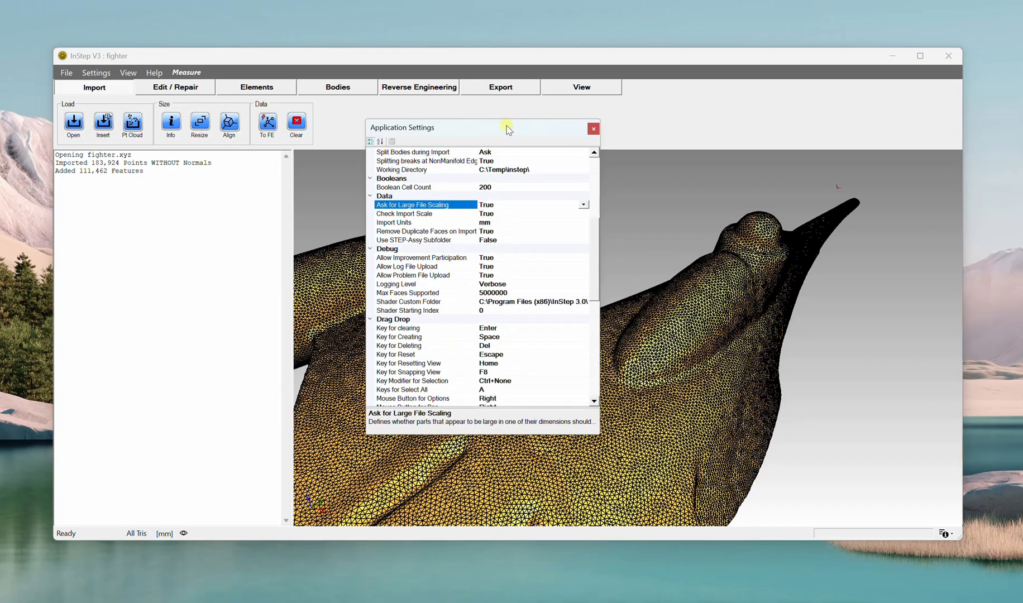
- Enlarge the description area to read the full explanation of Ask for Large File Scaling, and close the application settings
scroll(469, 329, "down", 6)
scroll(427, 318, "up", 6)
left_click_drag(421, 435, 430, 392)
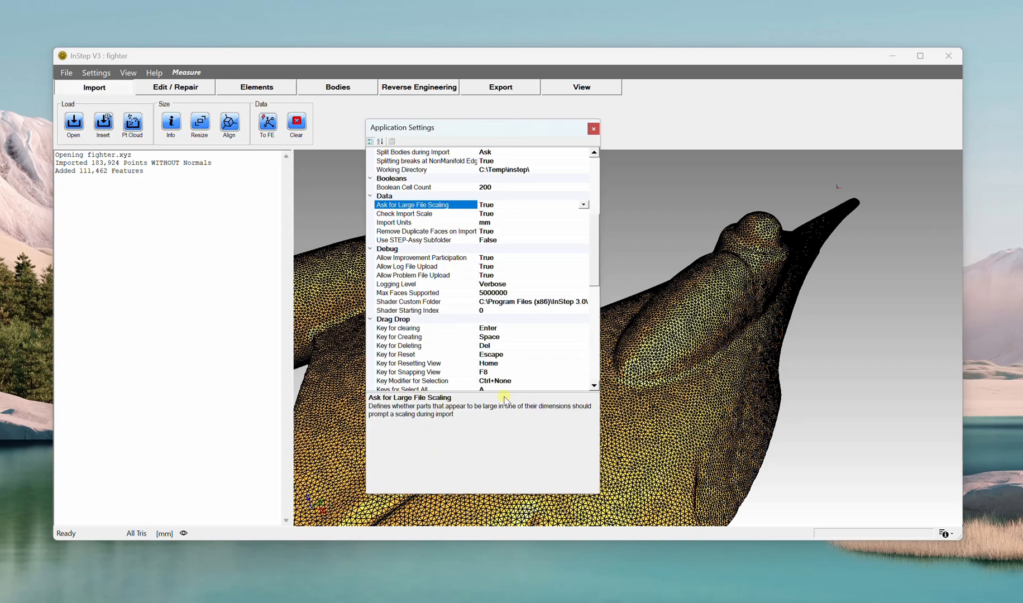
left_click(592, 129)
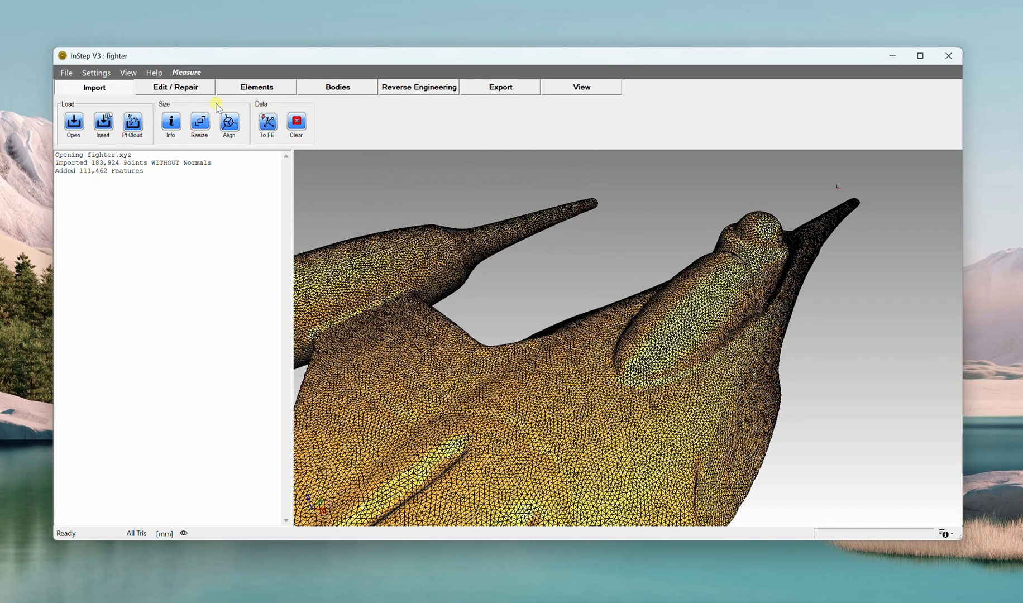
scroll(599, 313, "down", 3)
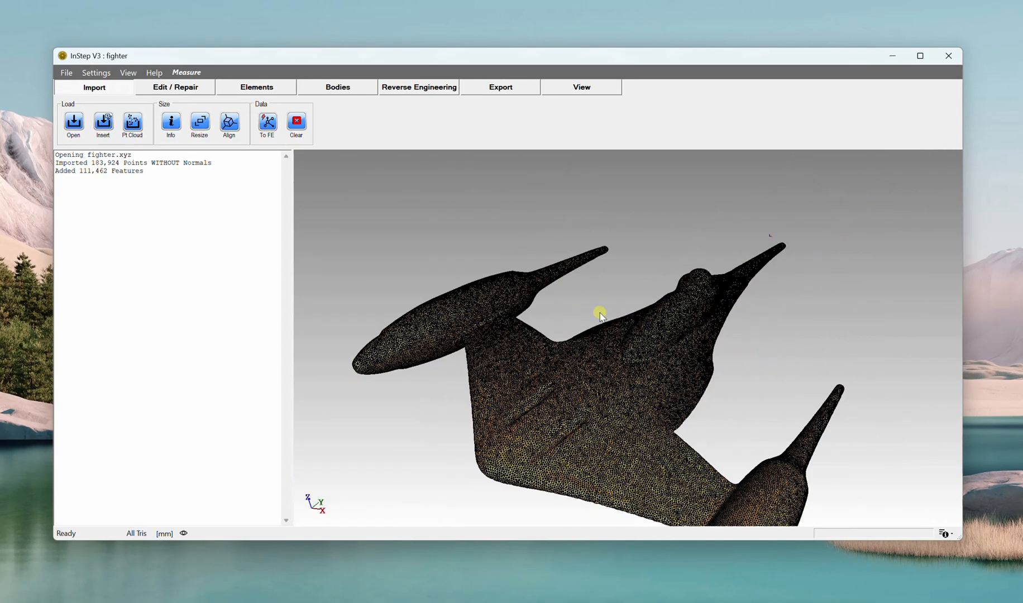
scroll(600, 313, "up", 5)
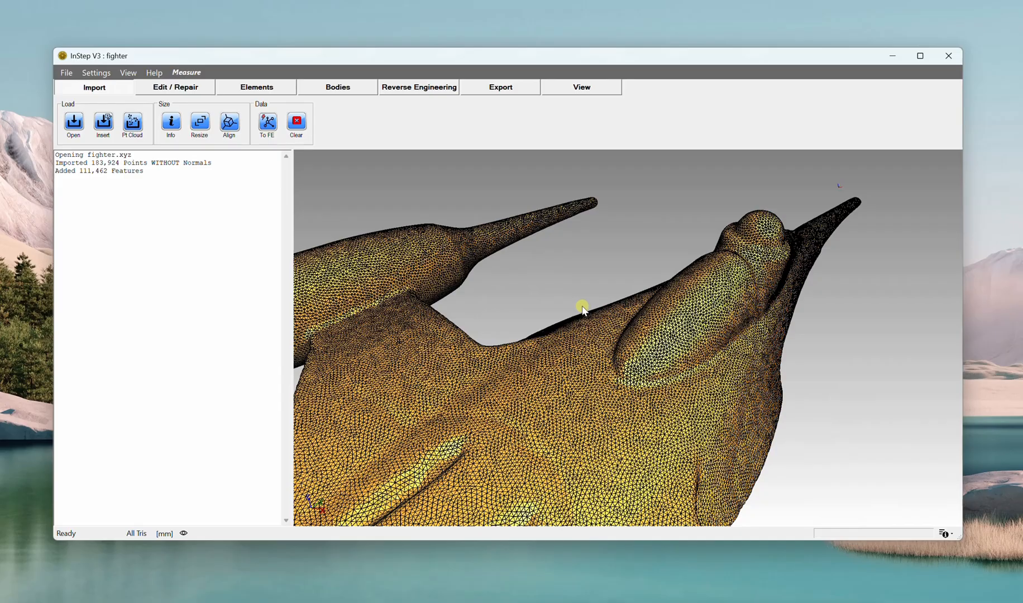